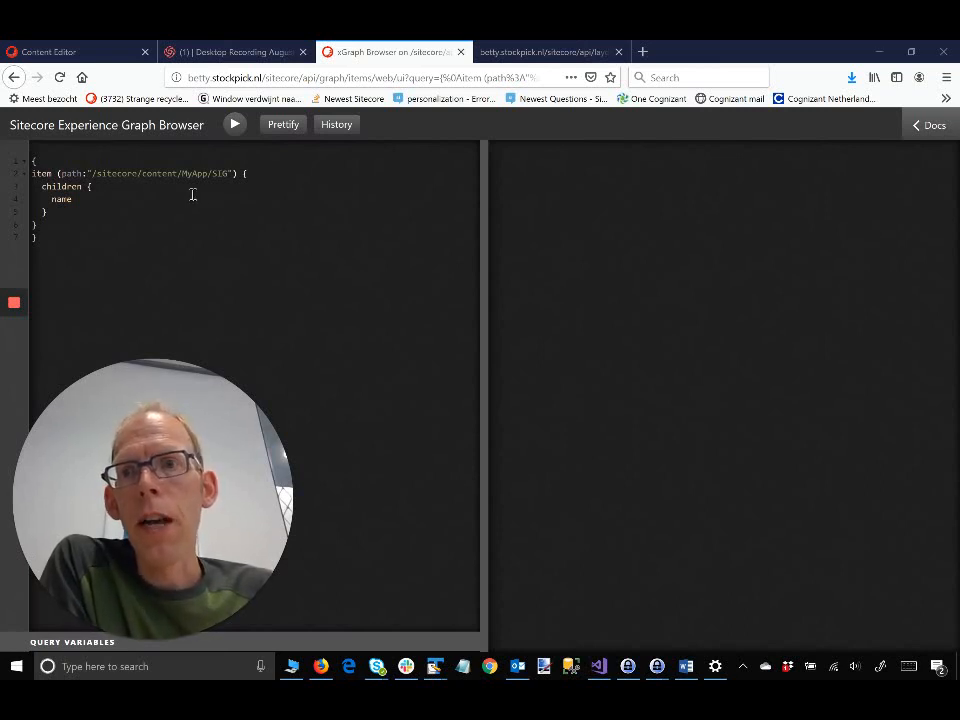
Step: Run the SIG children query to list the seven city names, then view the layout service JSON
left_click(240, 125)
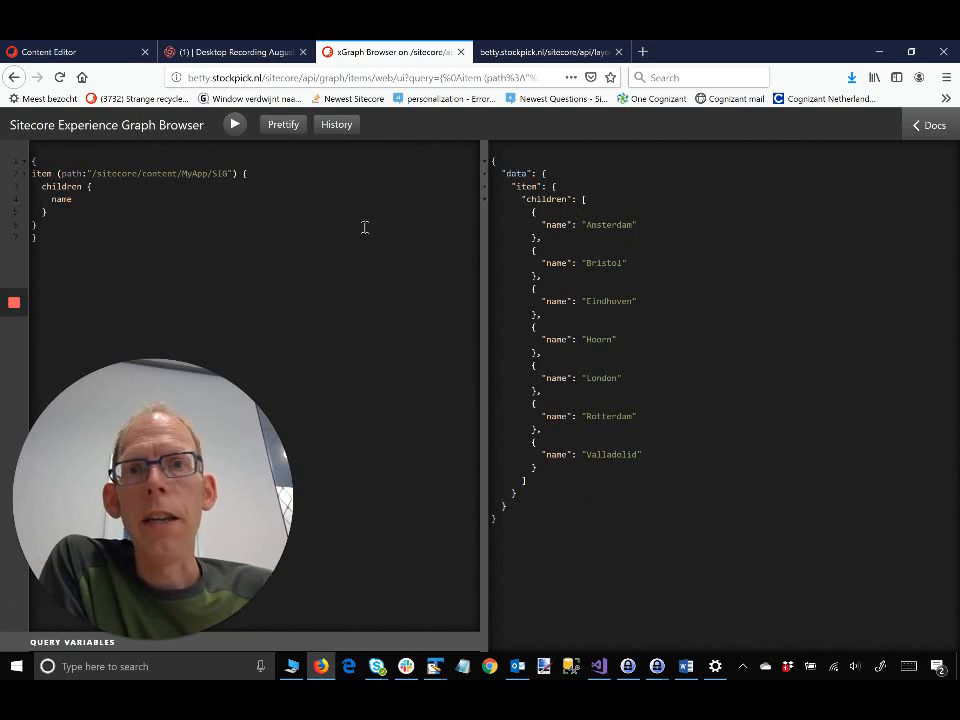
left_click(526, 54)
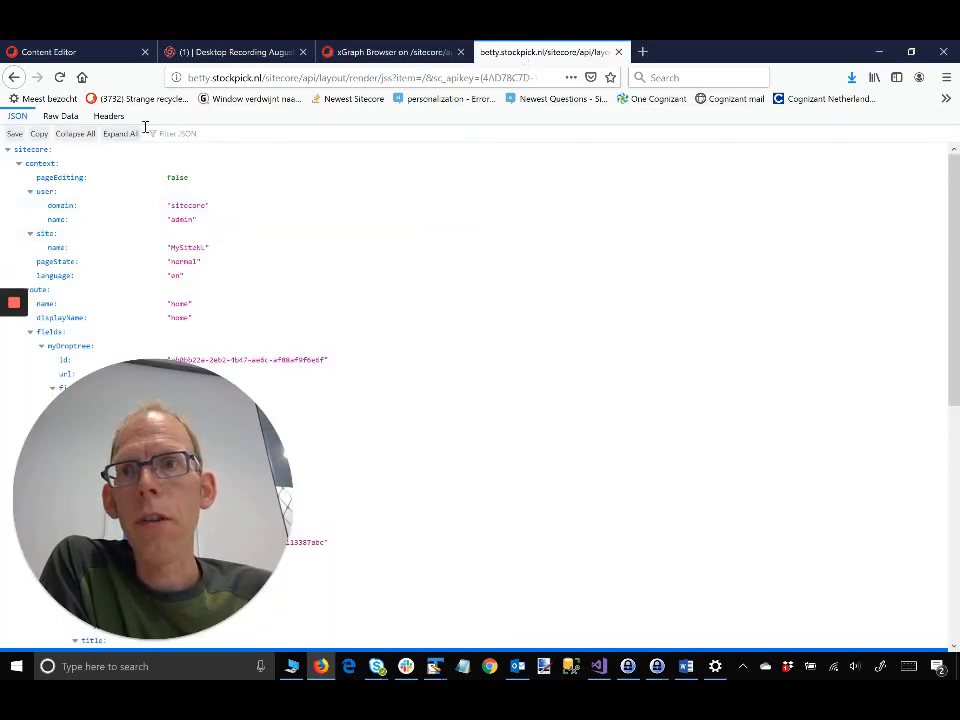
Step: Reload the home route's layout JSON and scroll through its fields
left_click(61, 77)
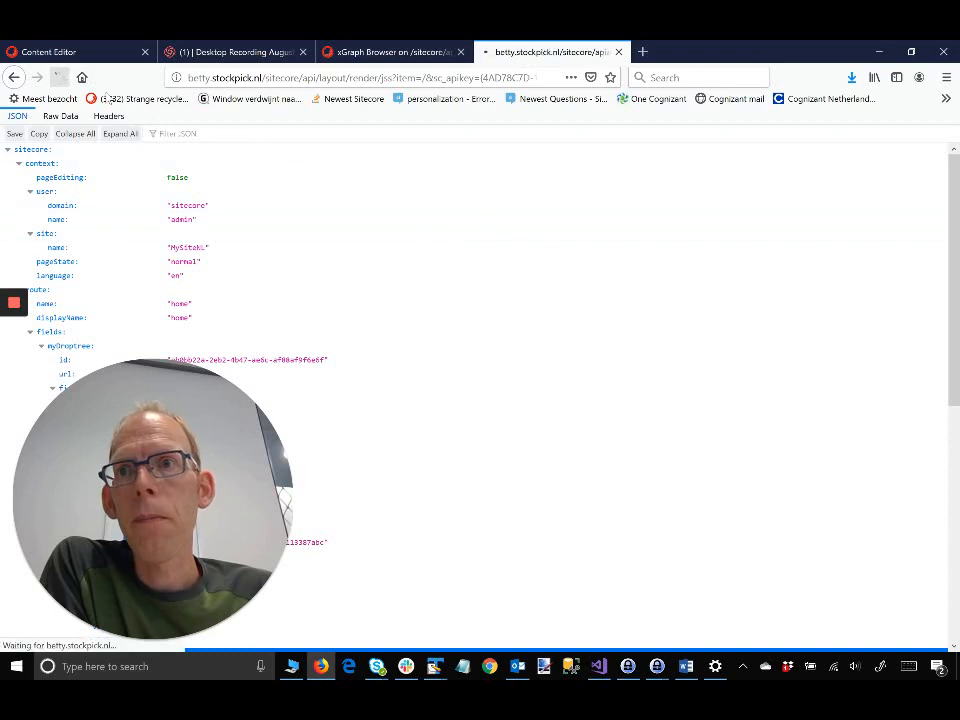
scroll(305, 217, "down", 10)
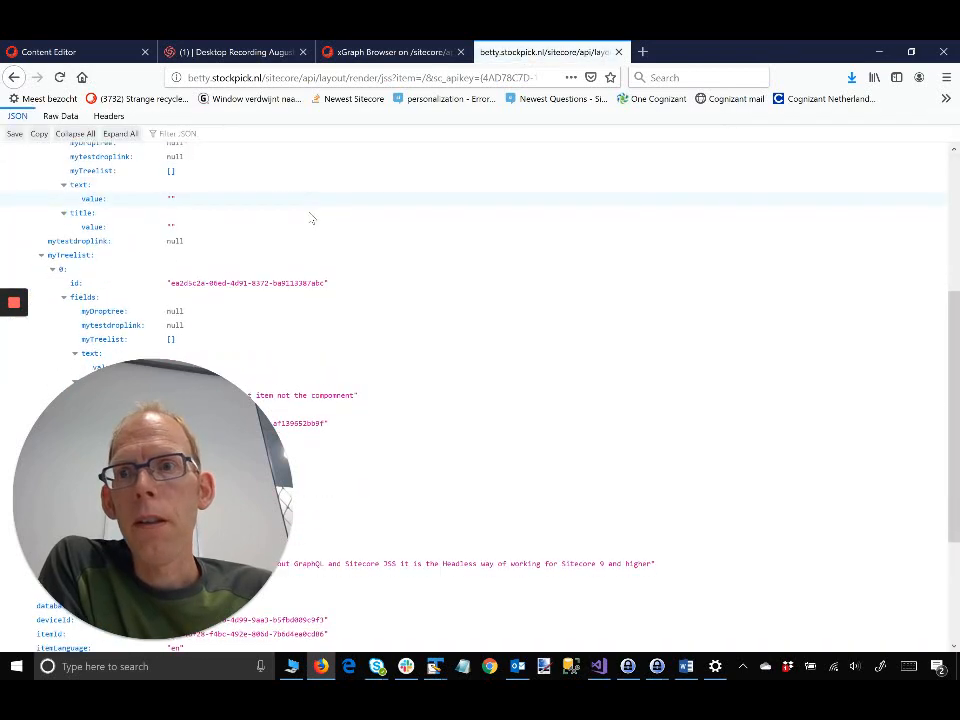
scroll(310, 218, "down", 4)
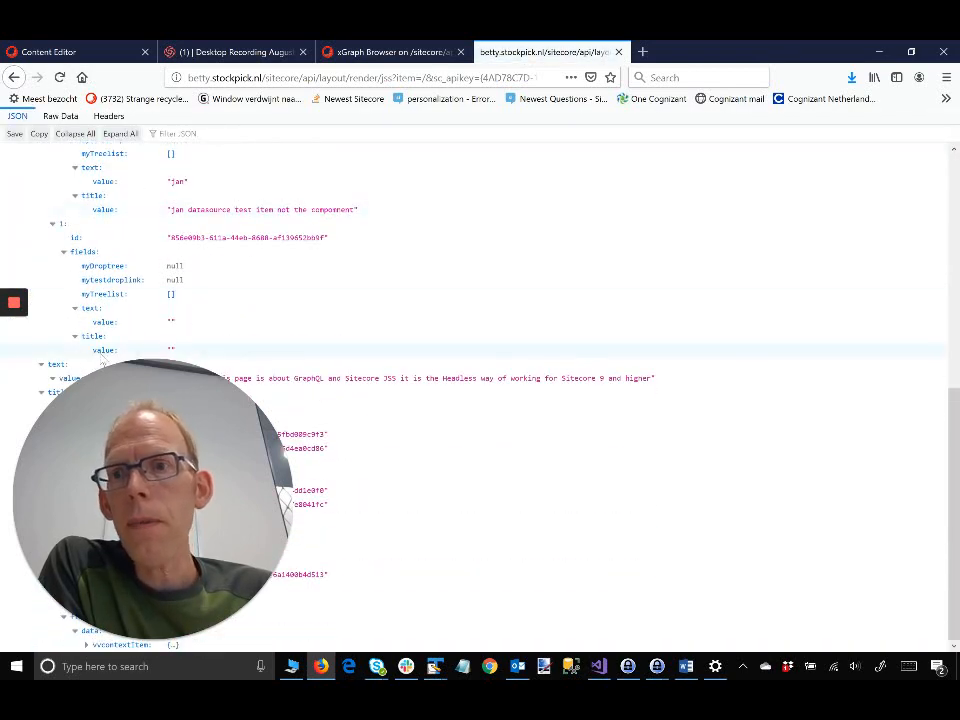
left_click_drag(174, 388, 642, 347)
mouse_move(18, 304)
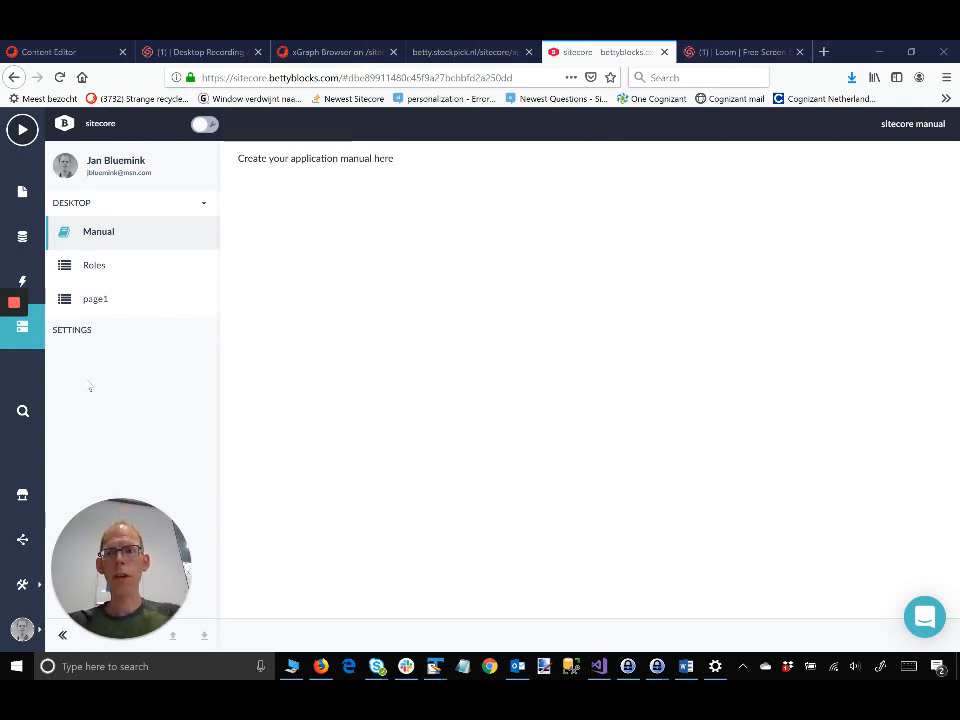
Step: Start a new webservice named Demo with host betty.stockpick.nl
left_click(22, 589)
left_click(100, 176)
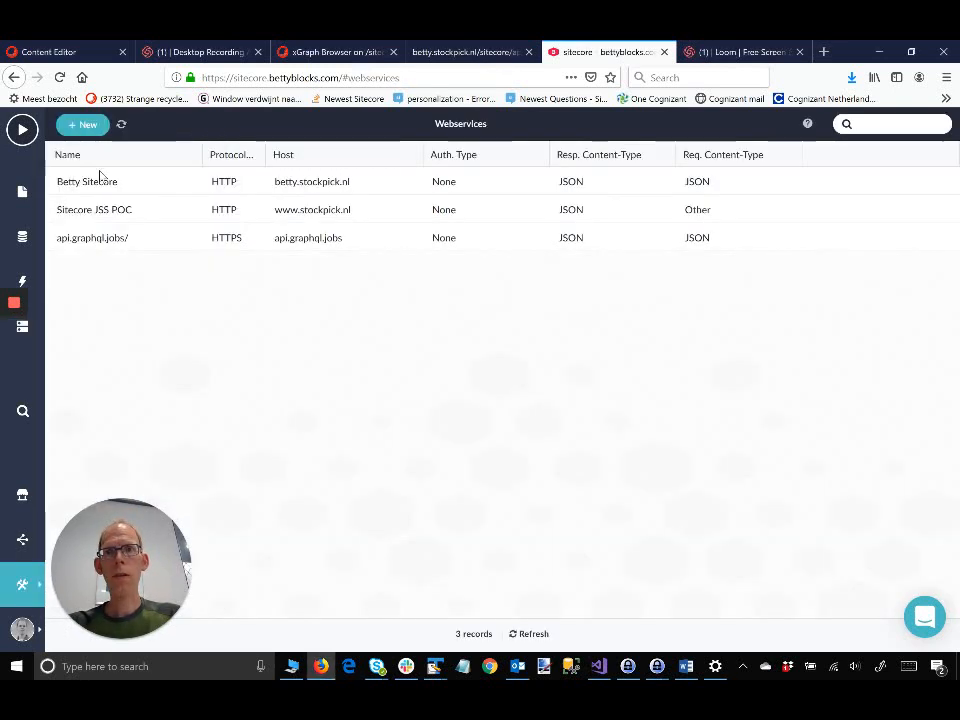
left_click(91, 129)
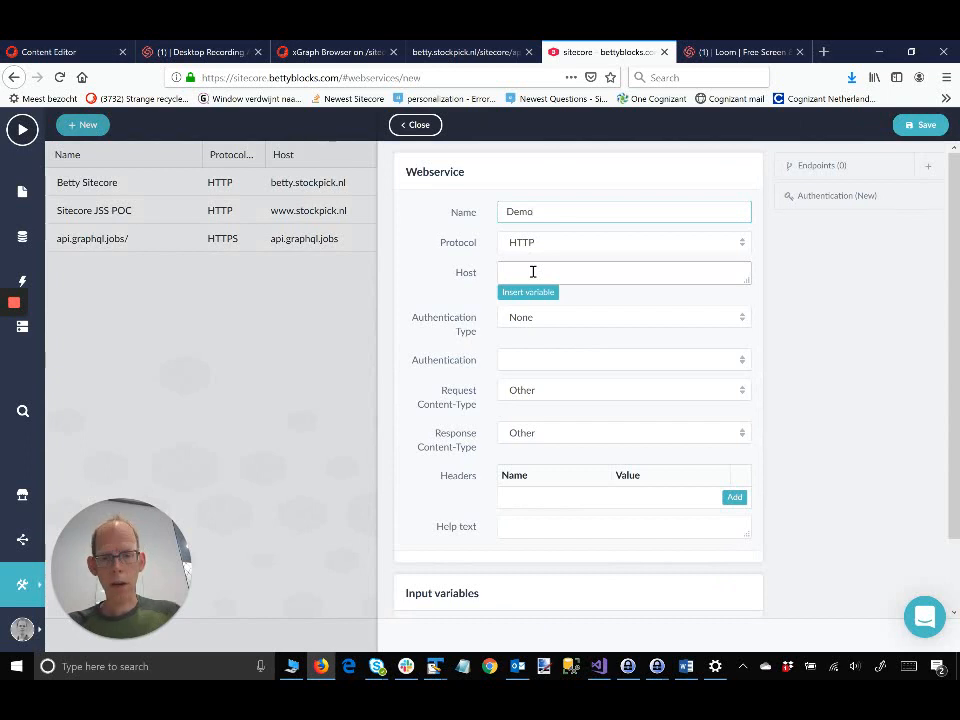
type("y")
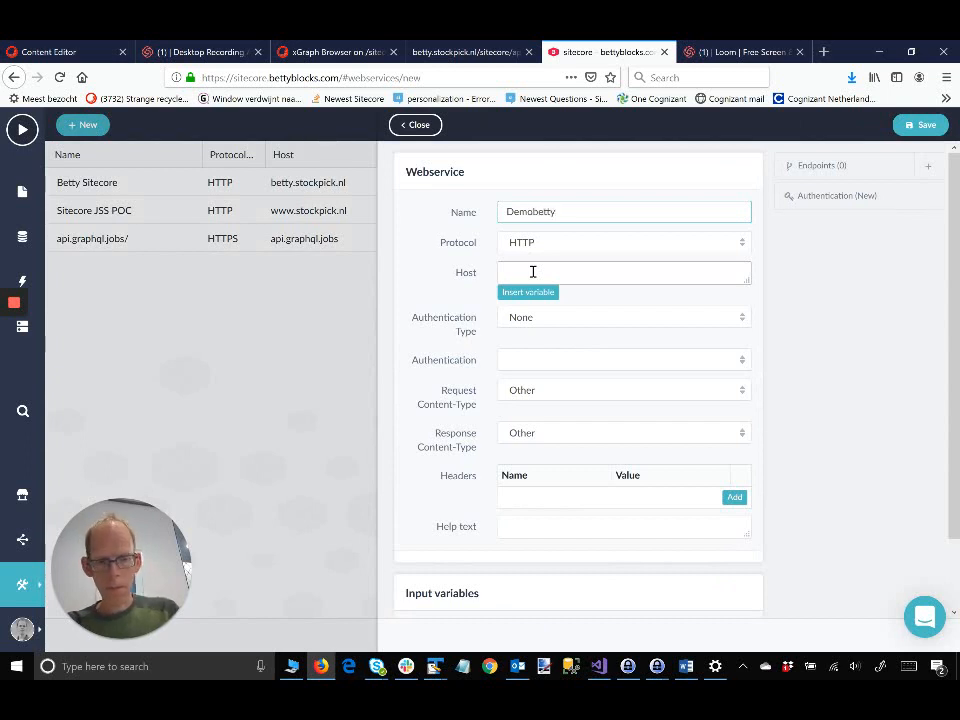
type(".stock")
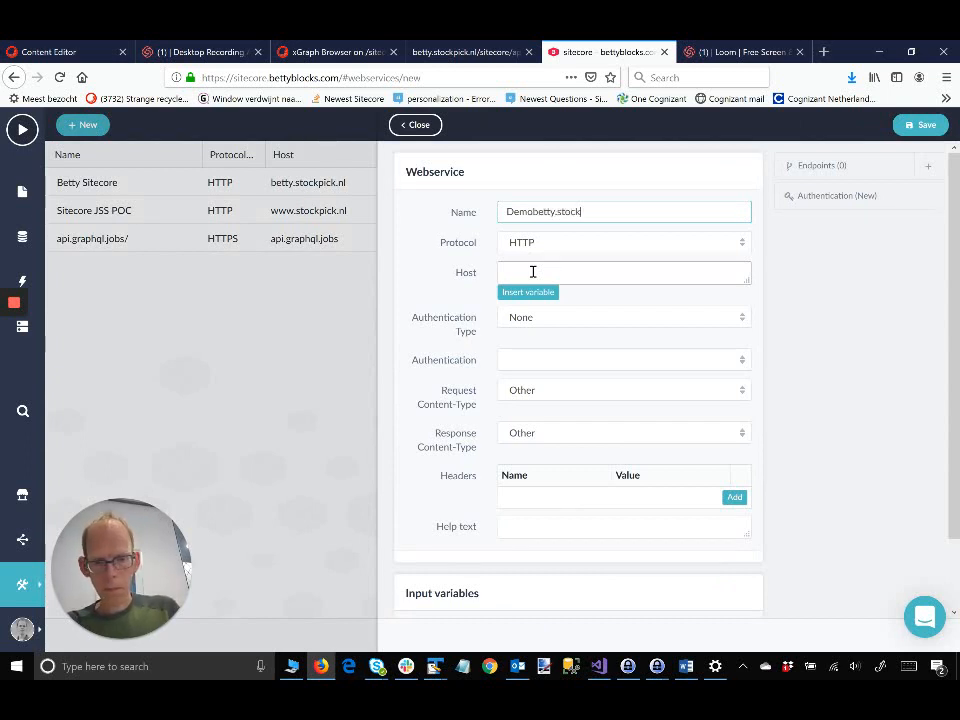
type("pick.nl")
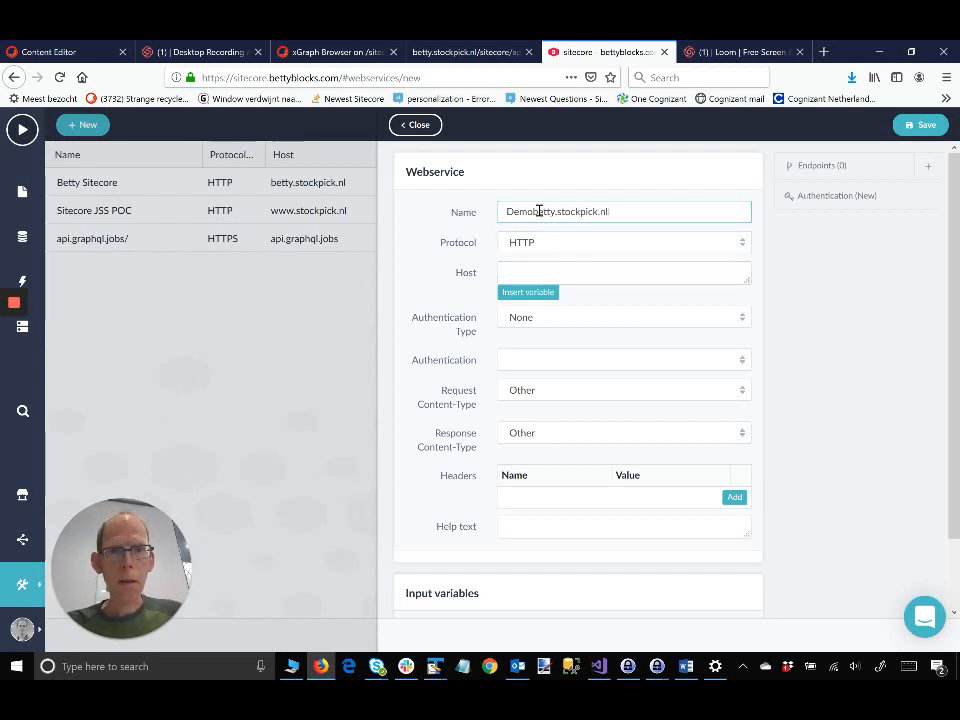
left_click_drag(537, 211, 690, 221)
key("ctrl+c")
key("BackSpace")
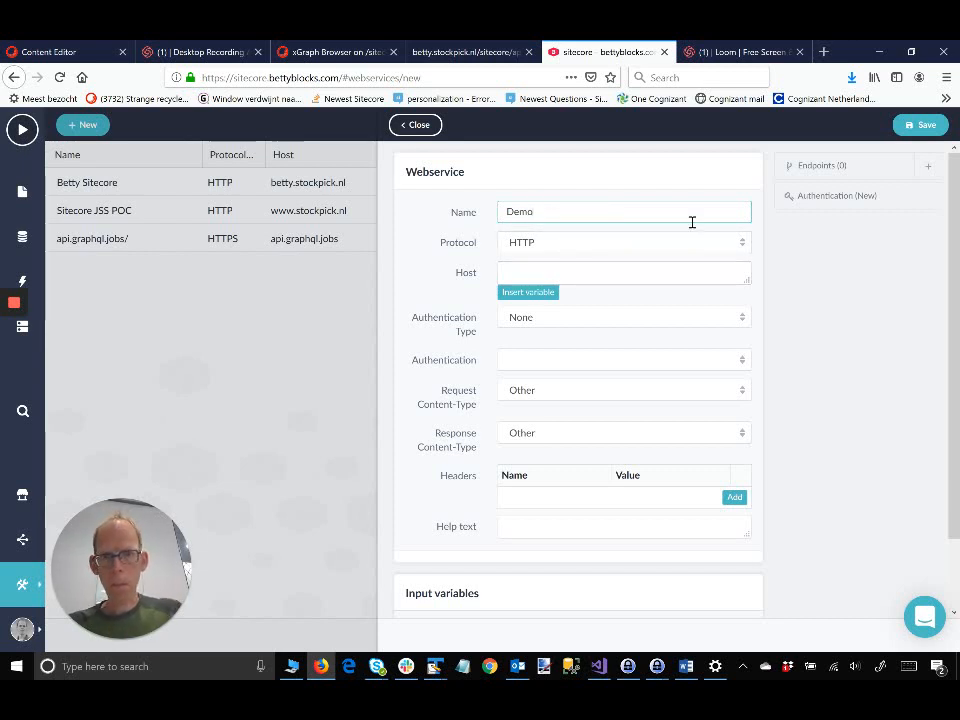
left_click(513, 269)
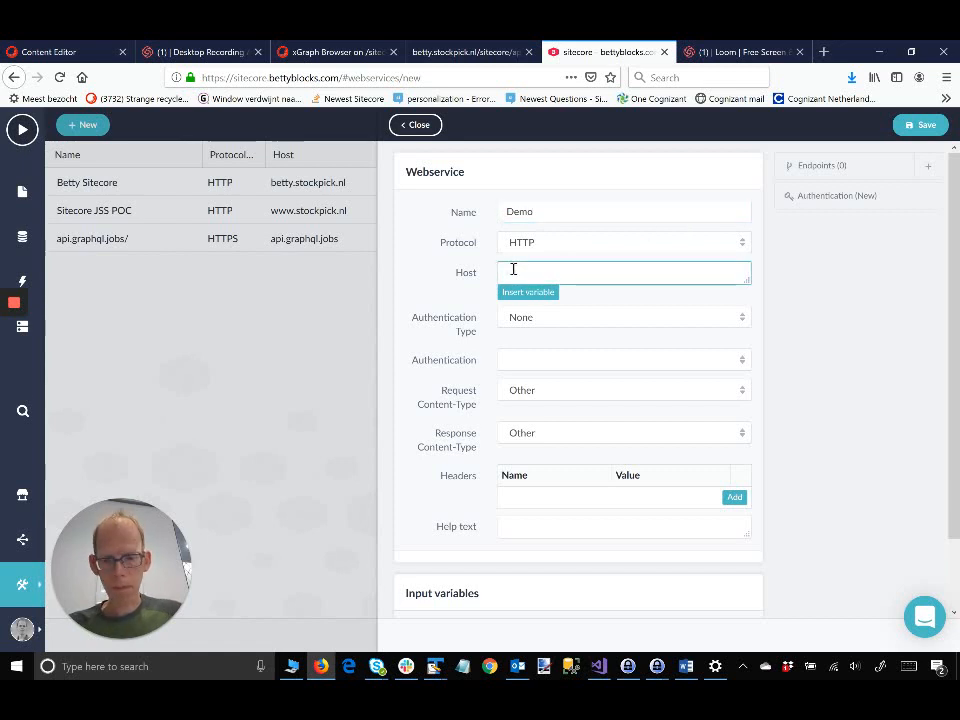
key("ctrl+v")
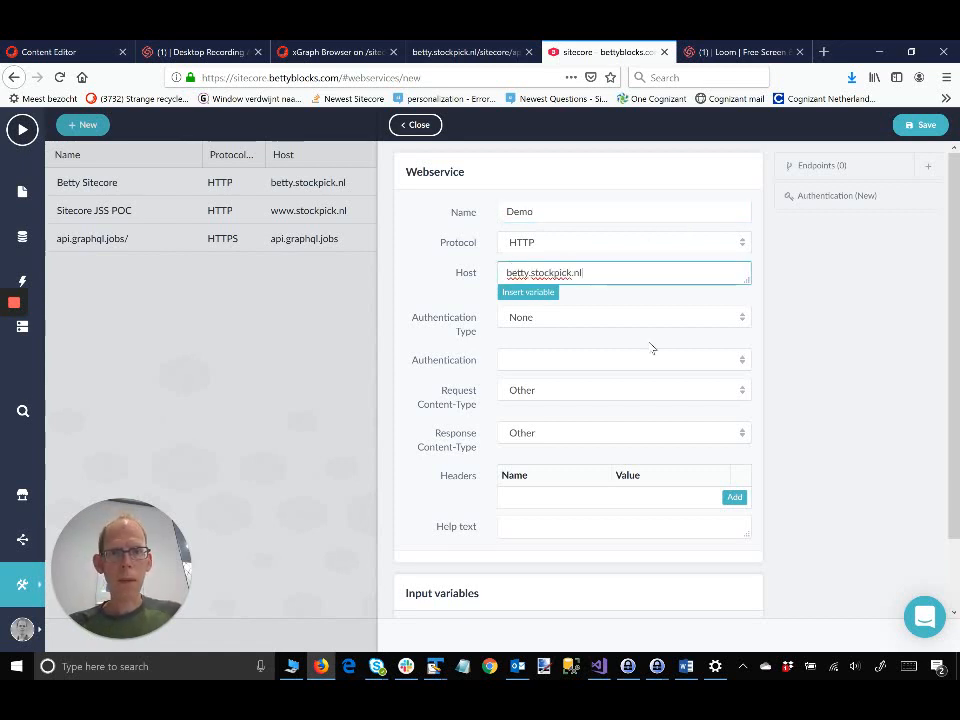
Step: Set both request and response content types to JSON and save the Demo webservice
left_click(745, 392)
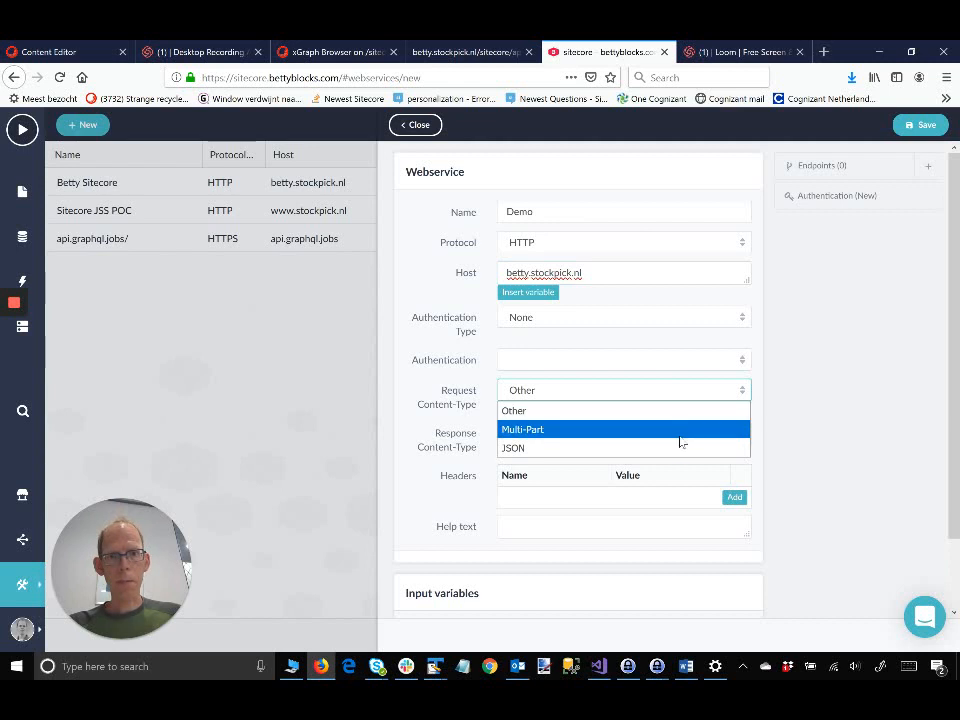
left_click(678, 446)
left_click(739, 430)
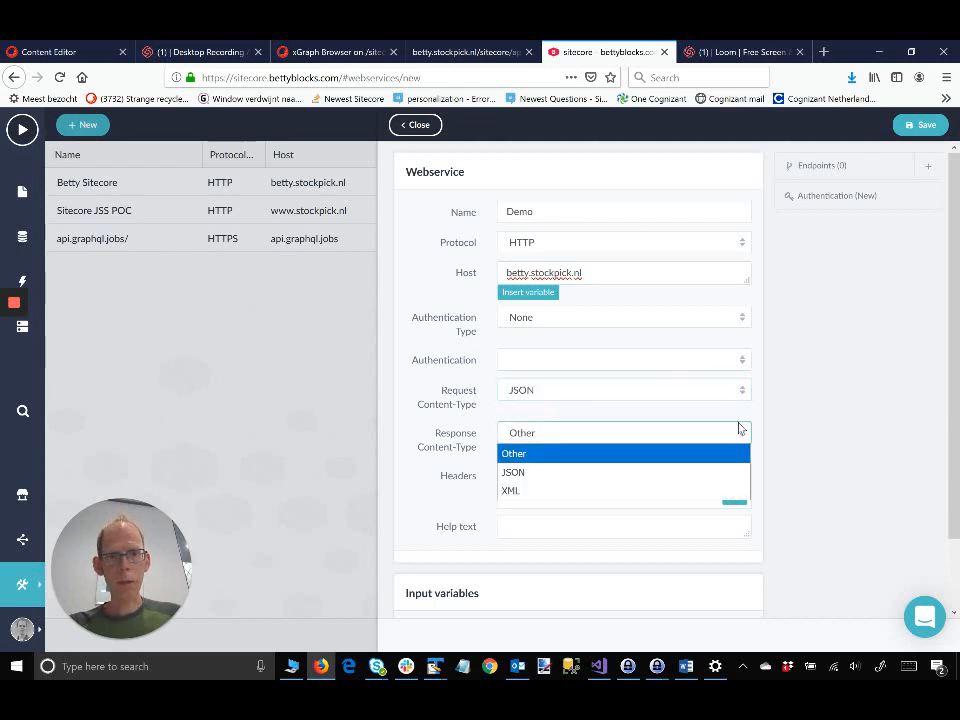
left_click(663, 478)
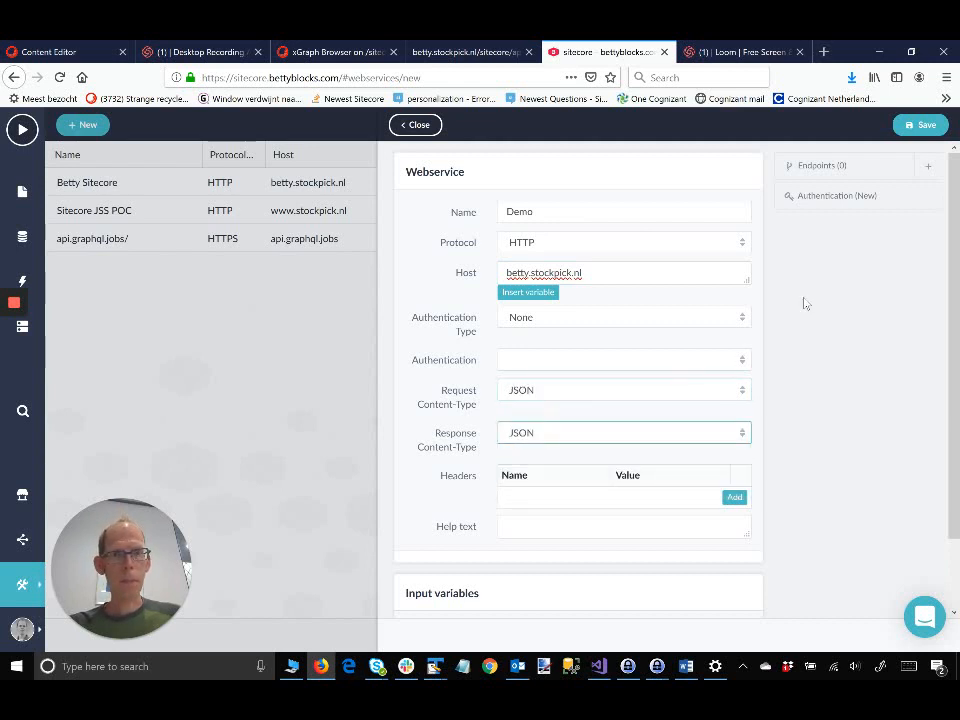
scroll(800, 303, "down", 2)
left_click(925, 130)
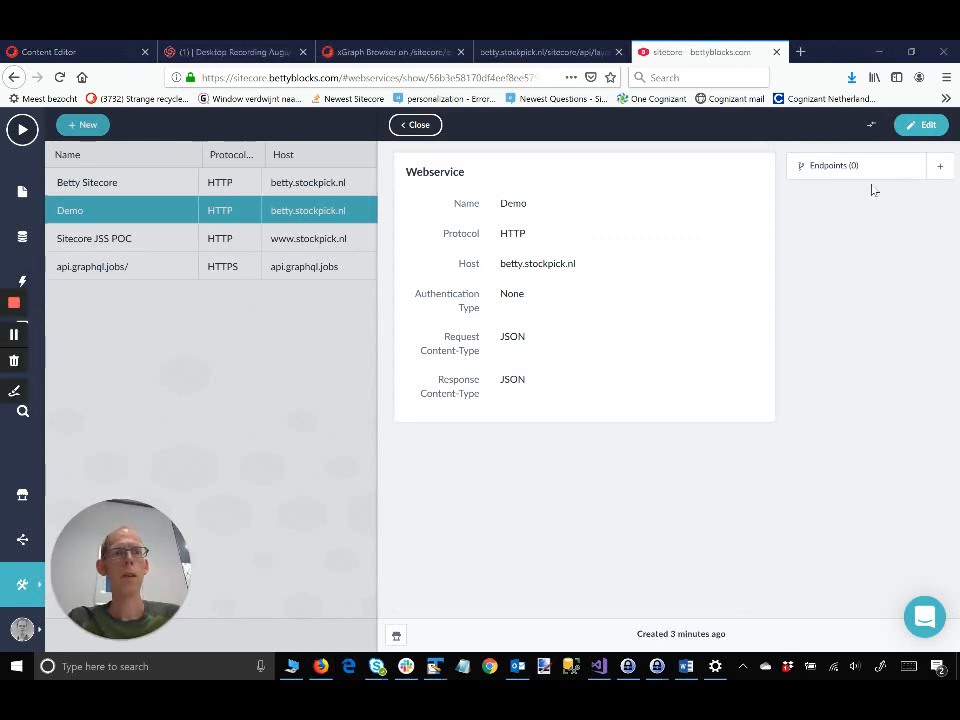
Step: Add a new Demo webservice endpoint named 'Demo locations', correcting the name's capitalisation
left_click(941, 170)
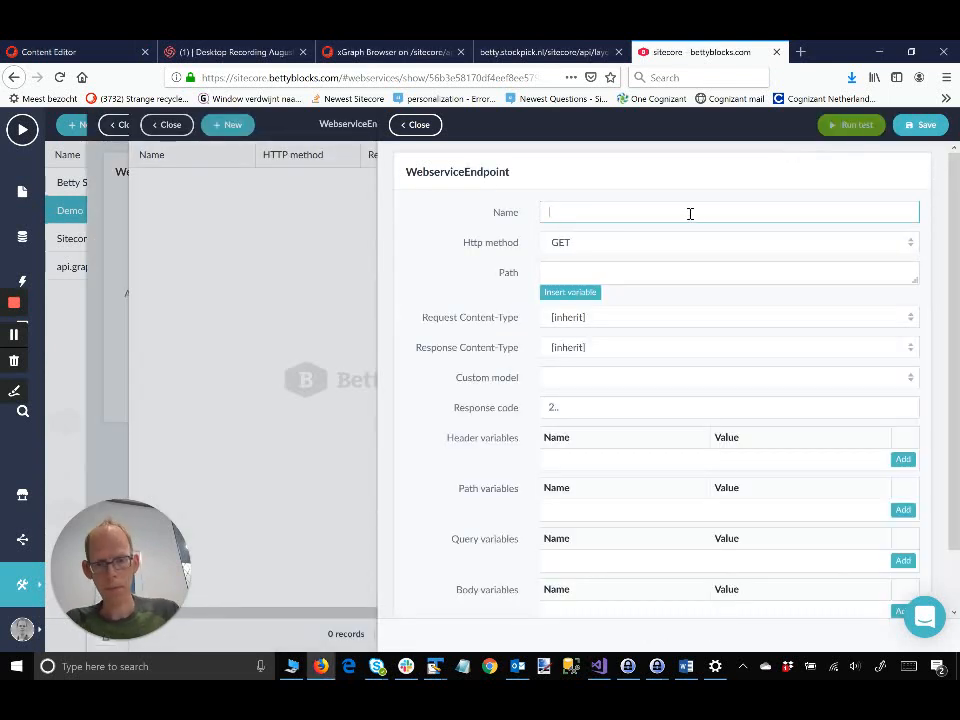
type("DEmo")
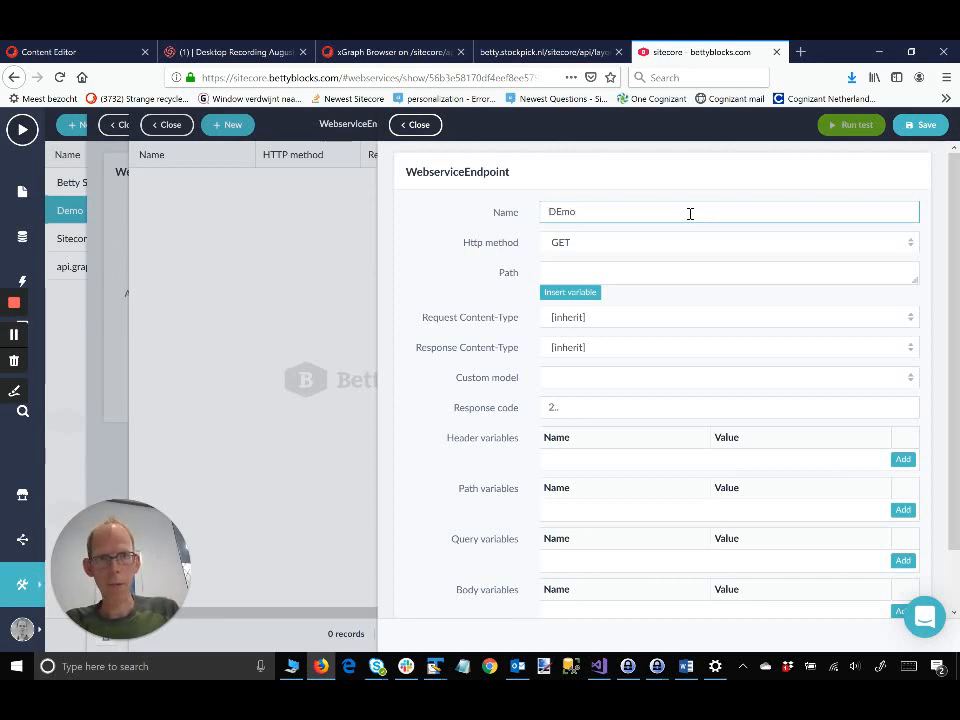
type(" locations")
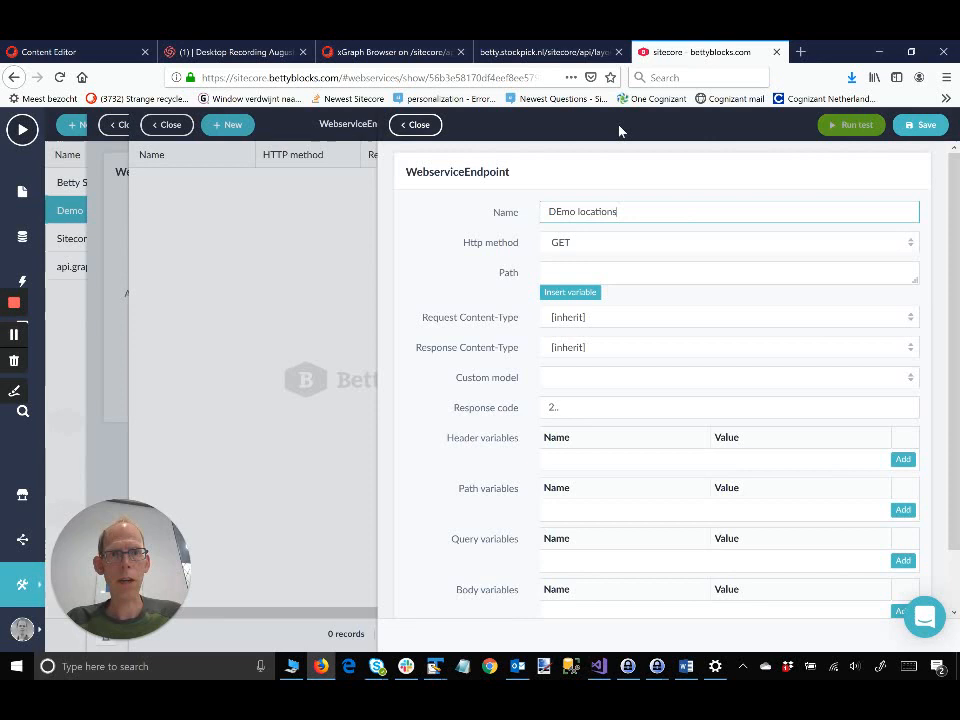
left_click(561, 210)
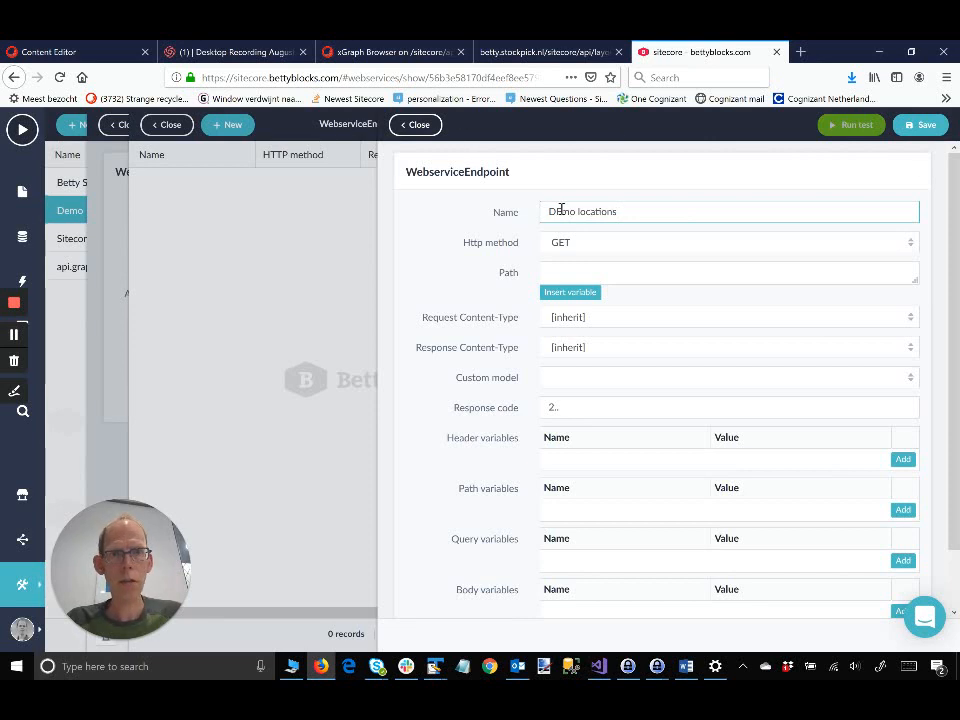
key("BackSpace")
type("ee")
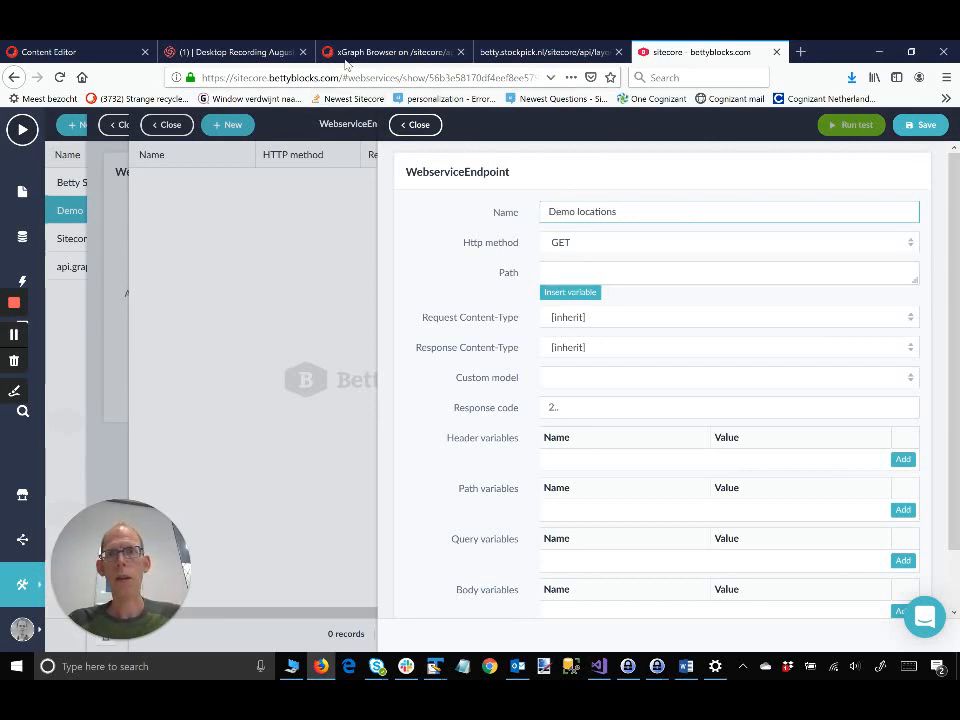
left_click(364, 54)
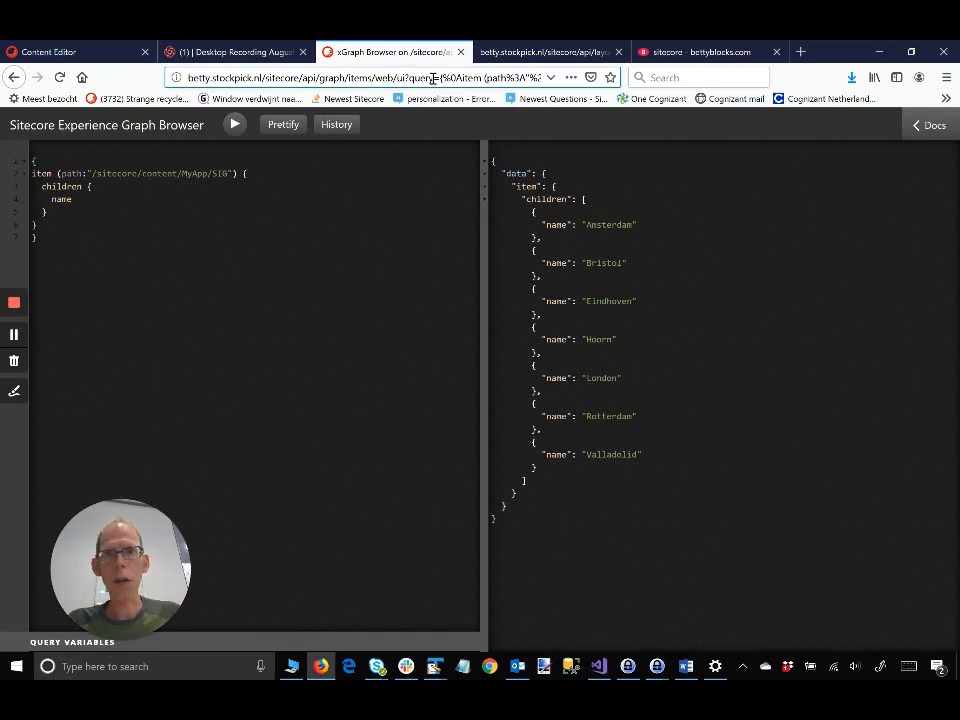
Step: Remove 'ui' from the graph query URL to load its raw JSON, and copy that address
key("BackSpace")
key("BackSpace")
key("Return")
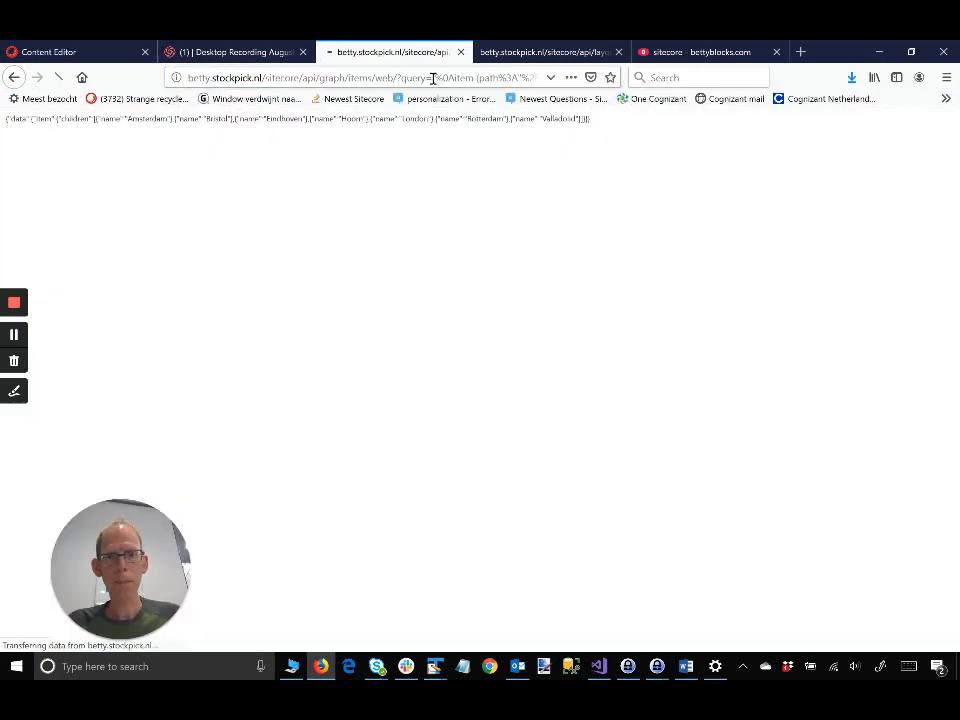
left_click(392, 77)
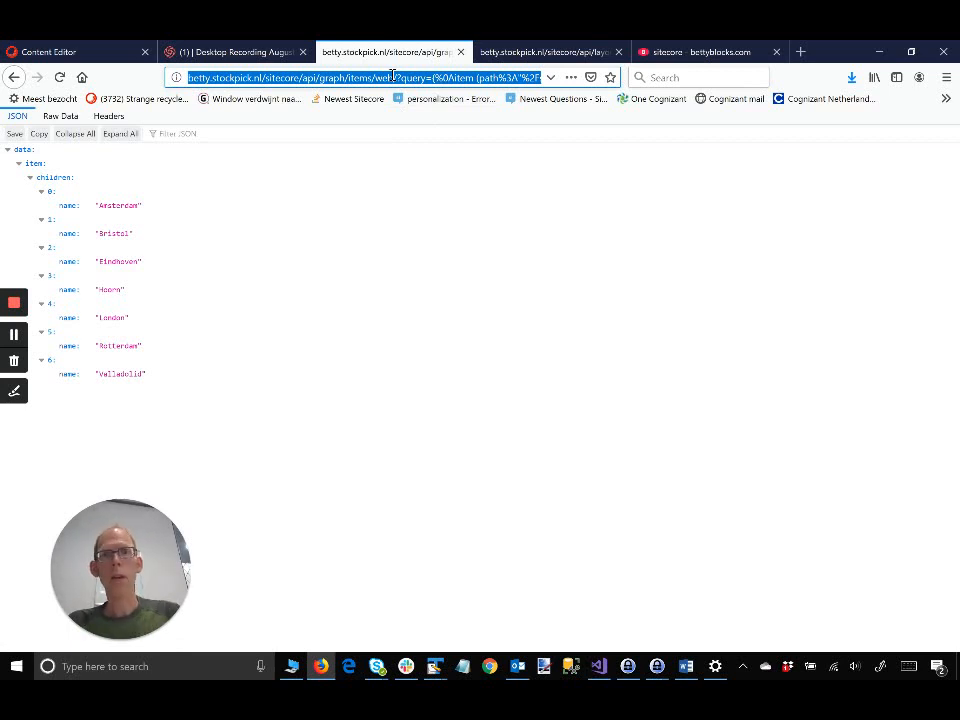
left_click(672, 55)
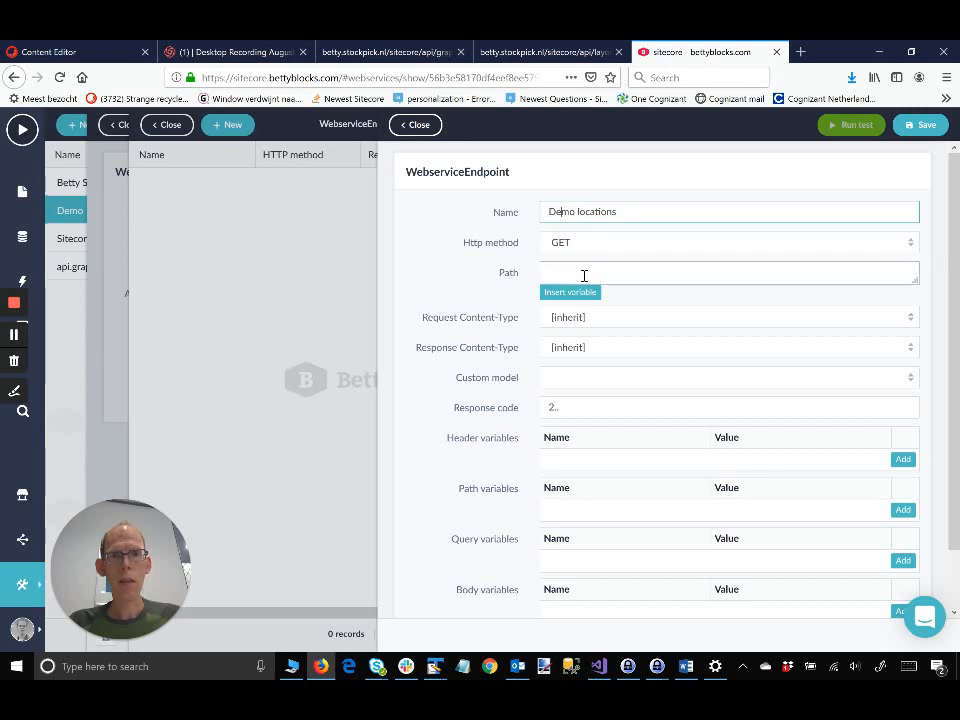
left_click(584, 274)
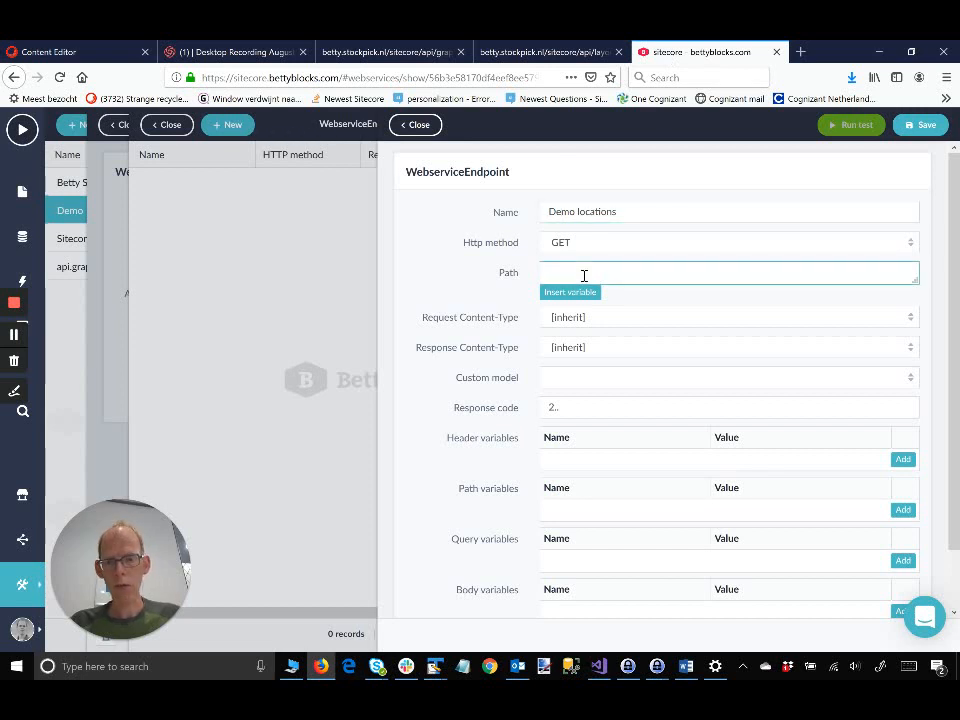
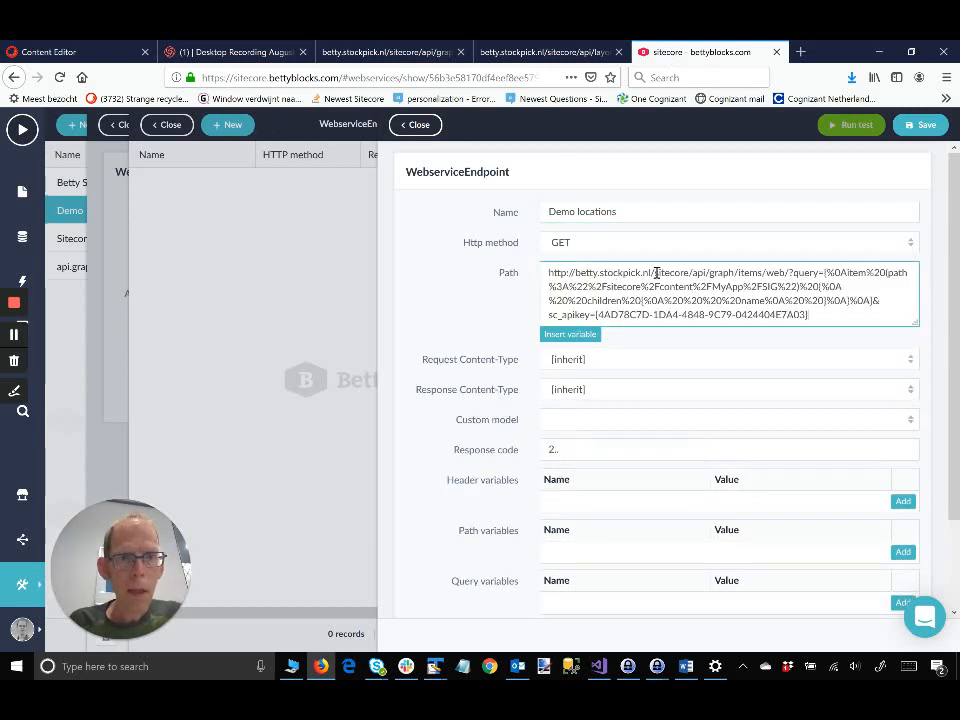
left_click_drag(656, 274, 527, 273)
key("Delete")
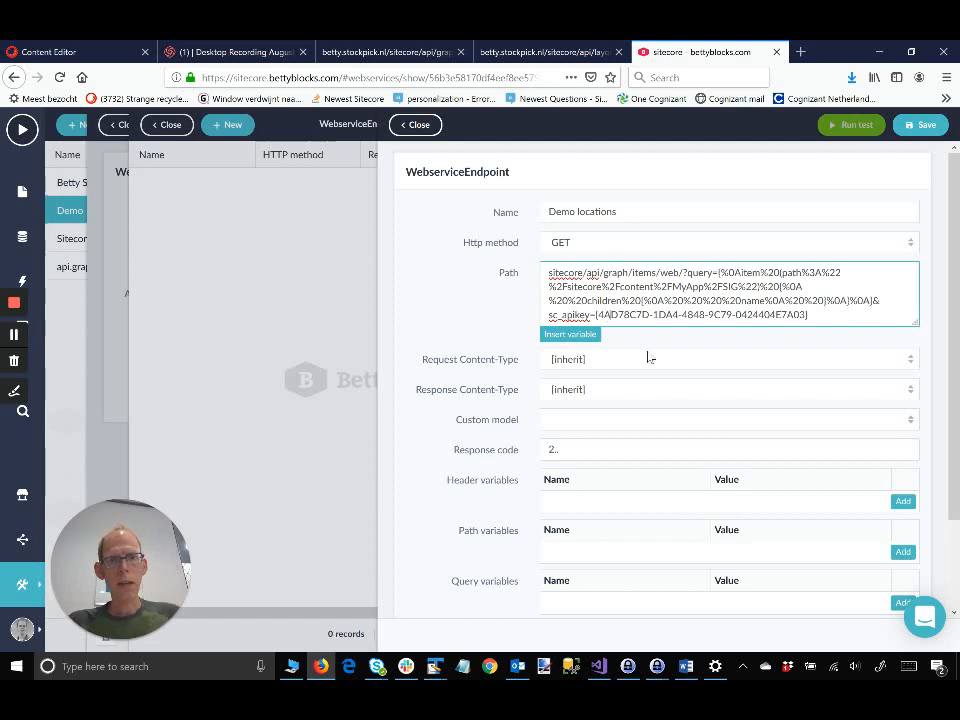
scroll(658, 385, "down", 2)
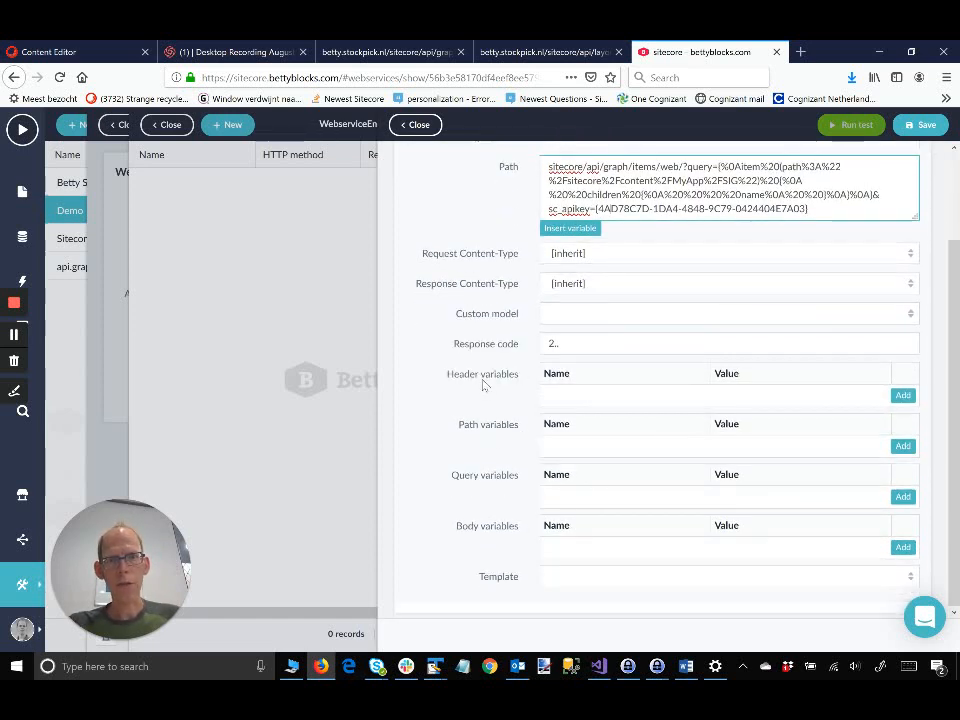
scroll(589, 335, "up", 2)
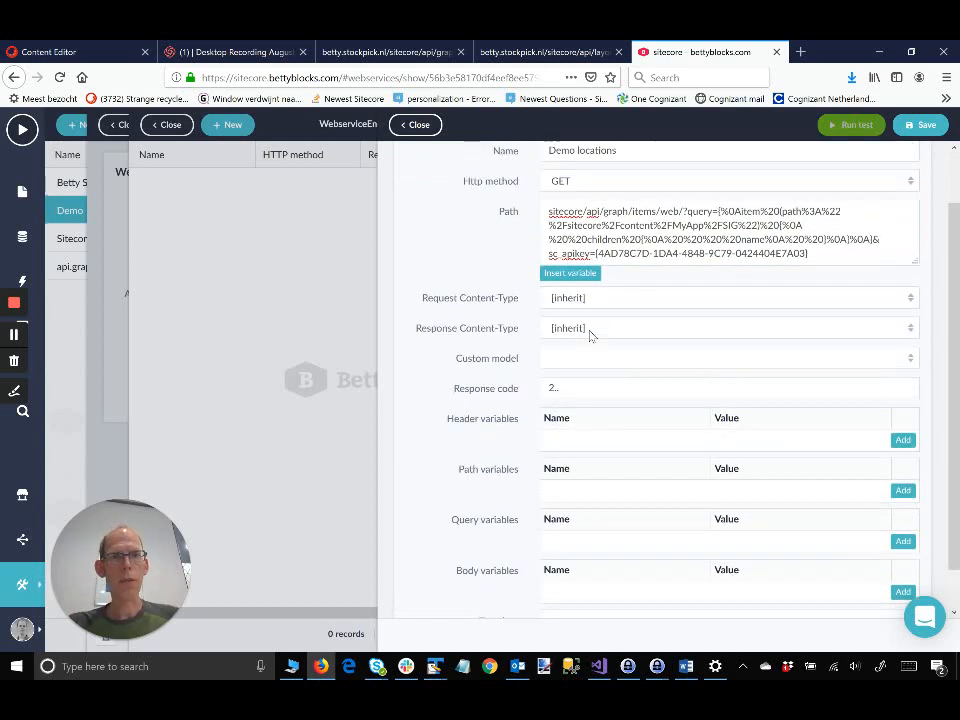
left_click(820, 314)
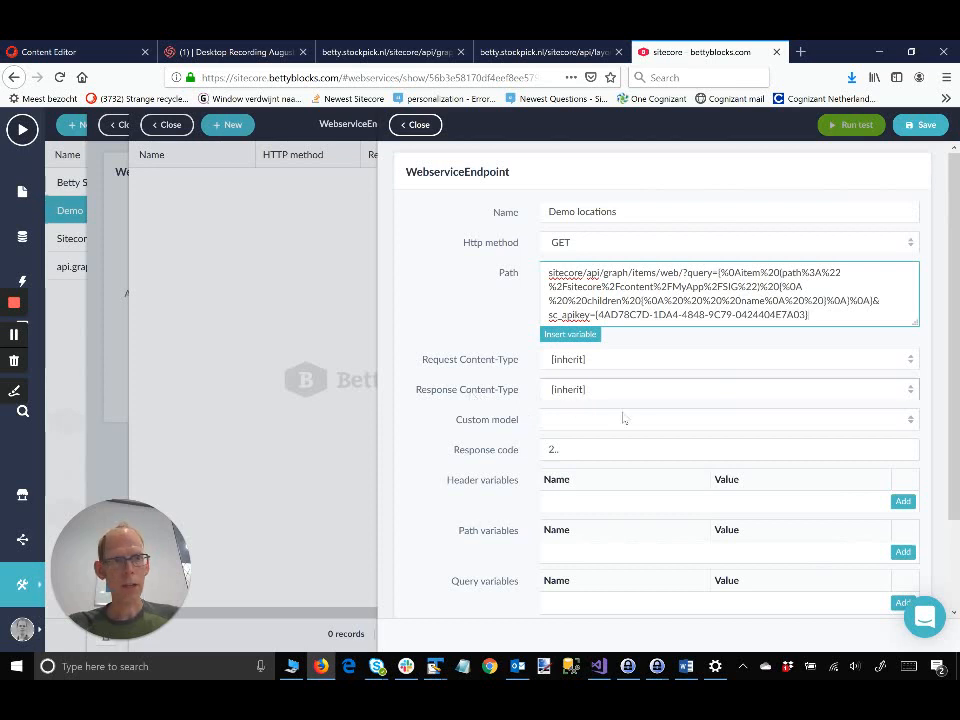
scroll(767, 392, "down", 2)
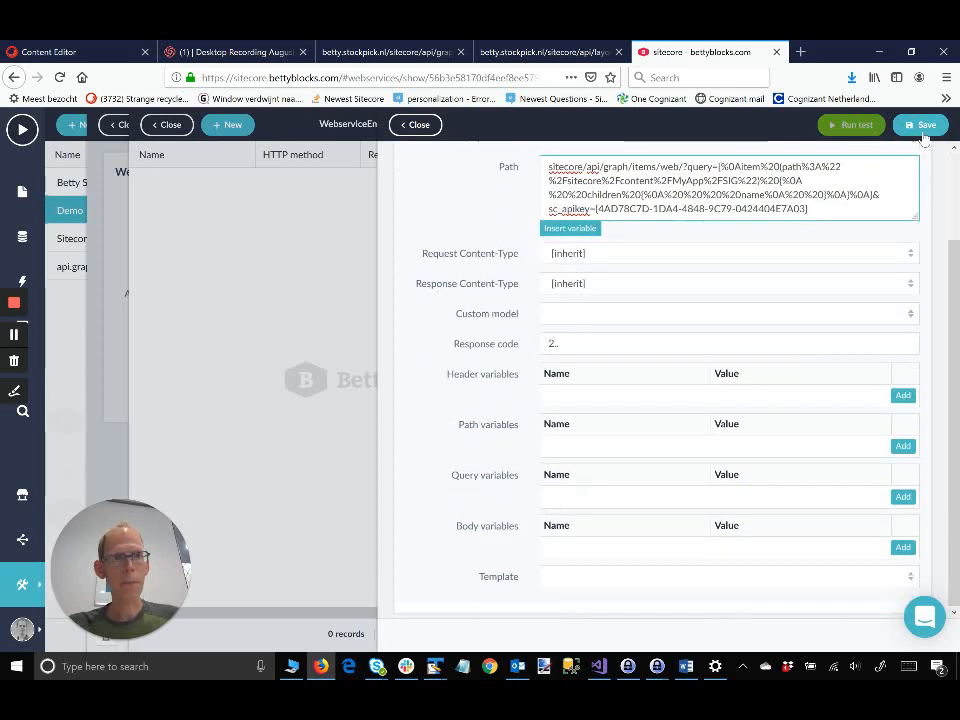
left_click(924, 130)
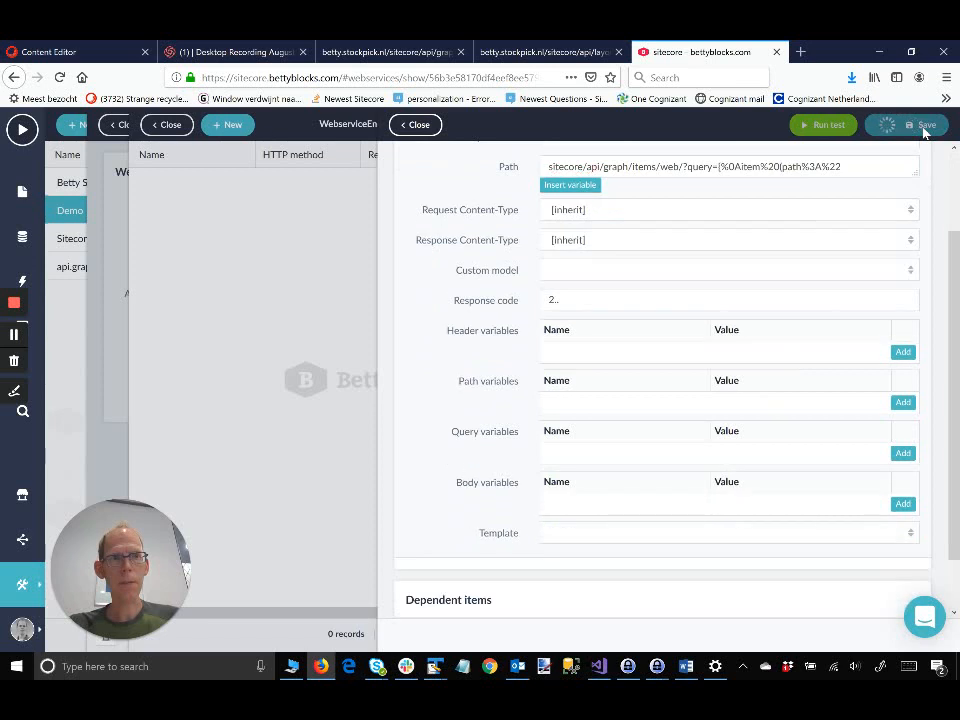
Step: Run a test of the Demo locations endpoint and review the response body
left_click(844, 129)
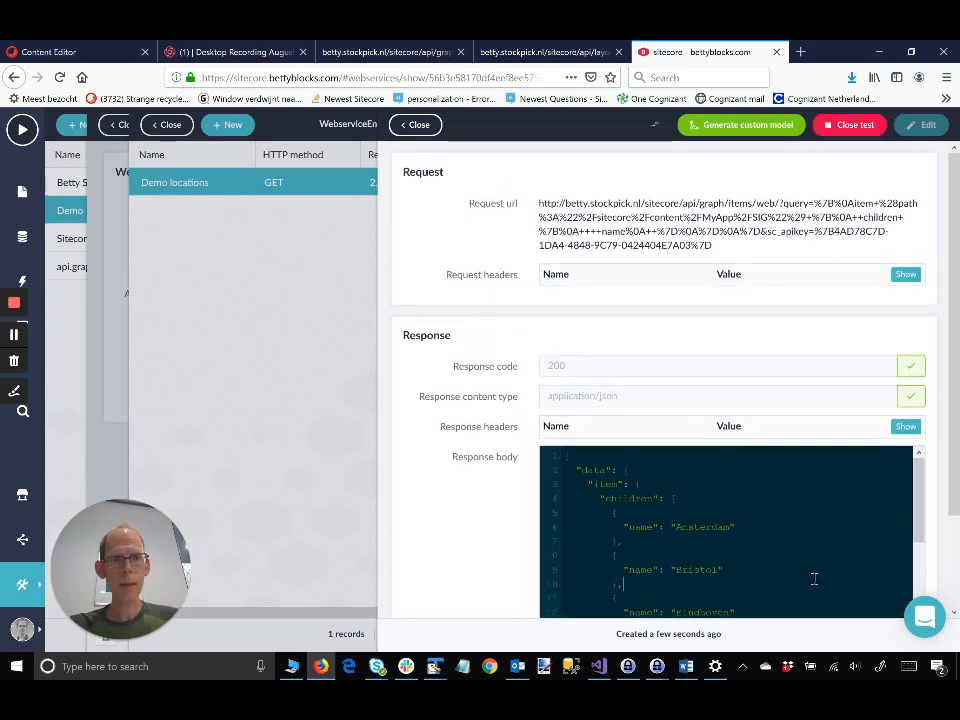
scroll(814, 578, "down", 4)
scroll(814, 578, "down", 1)
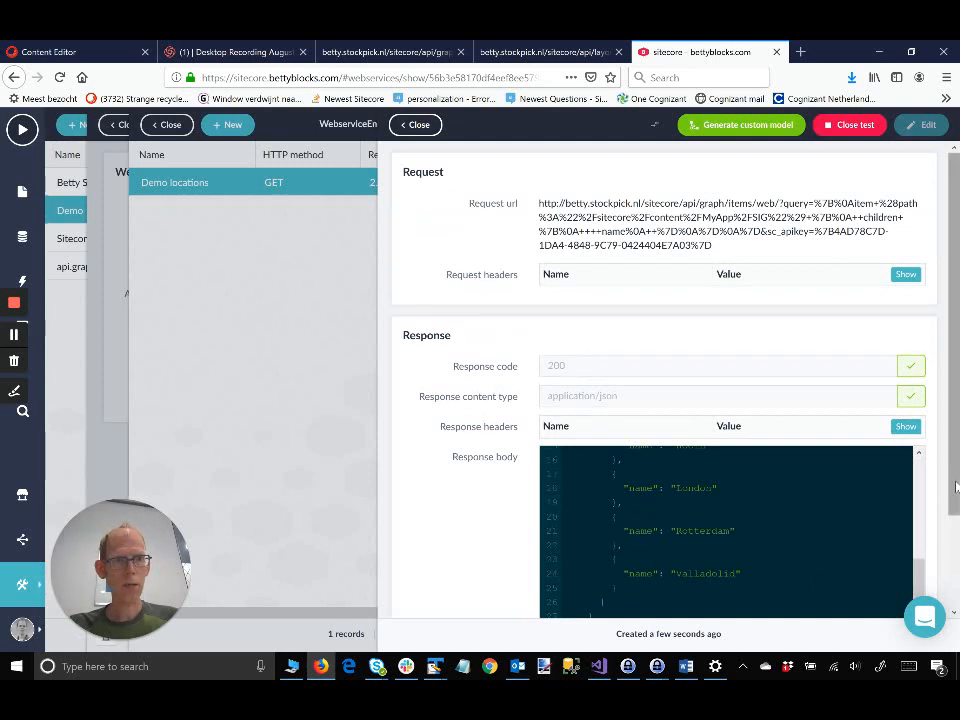
scroll(954, 484, "down", 2)
scroll(940, 465, "up", 2)
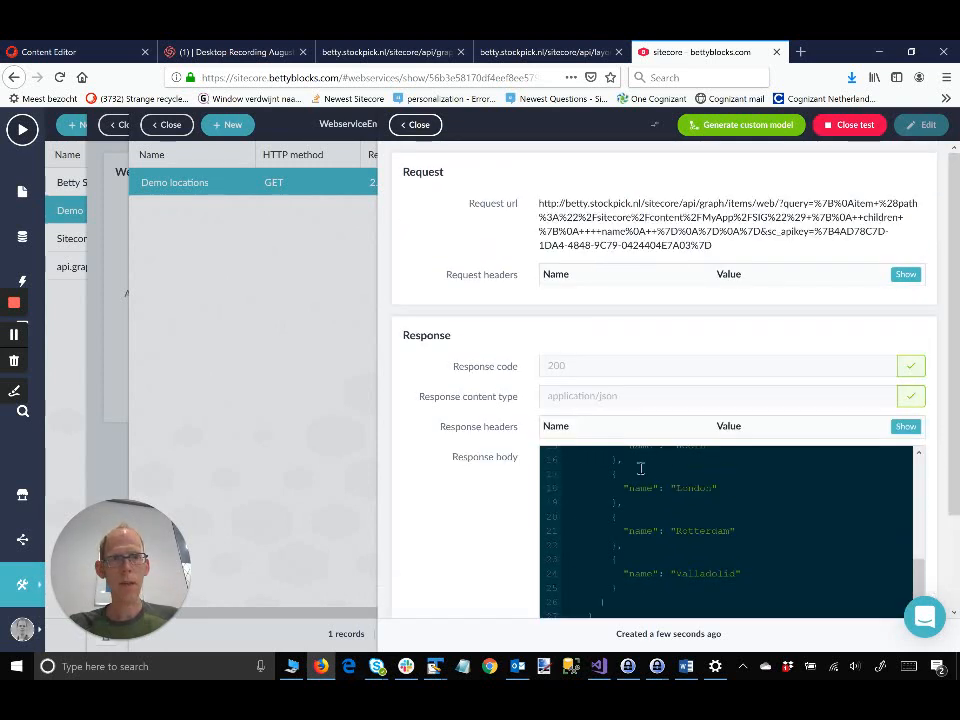
Step: Generate the custom model 'Demo-Demo locations' from the test response and confirm it's linked
left_click(725, 127)
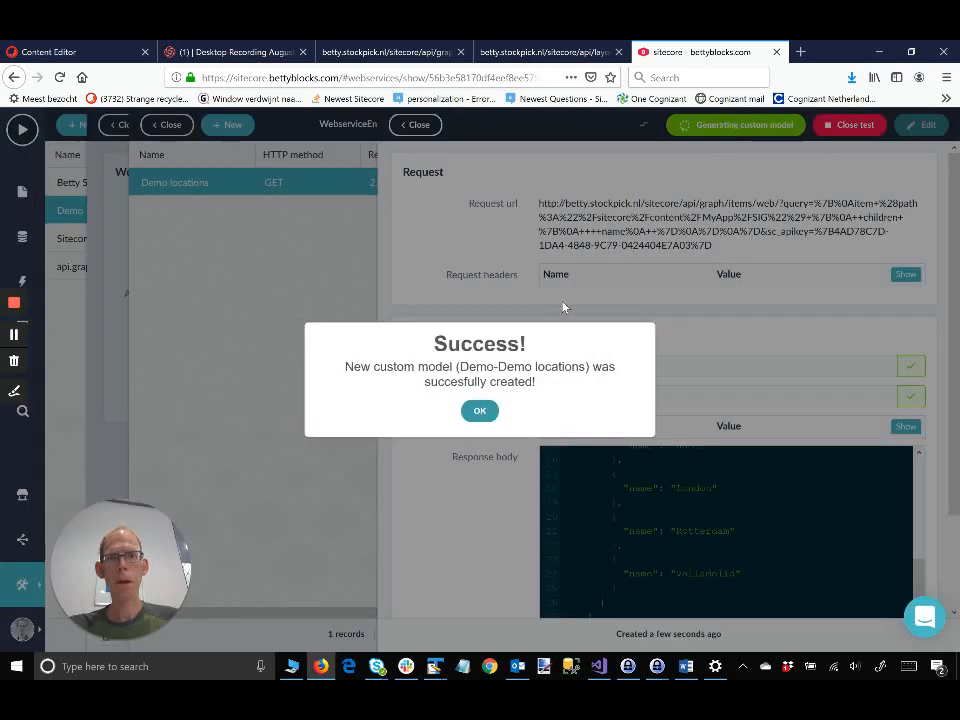
left_click(480, 410)
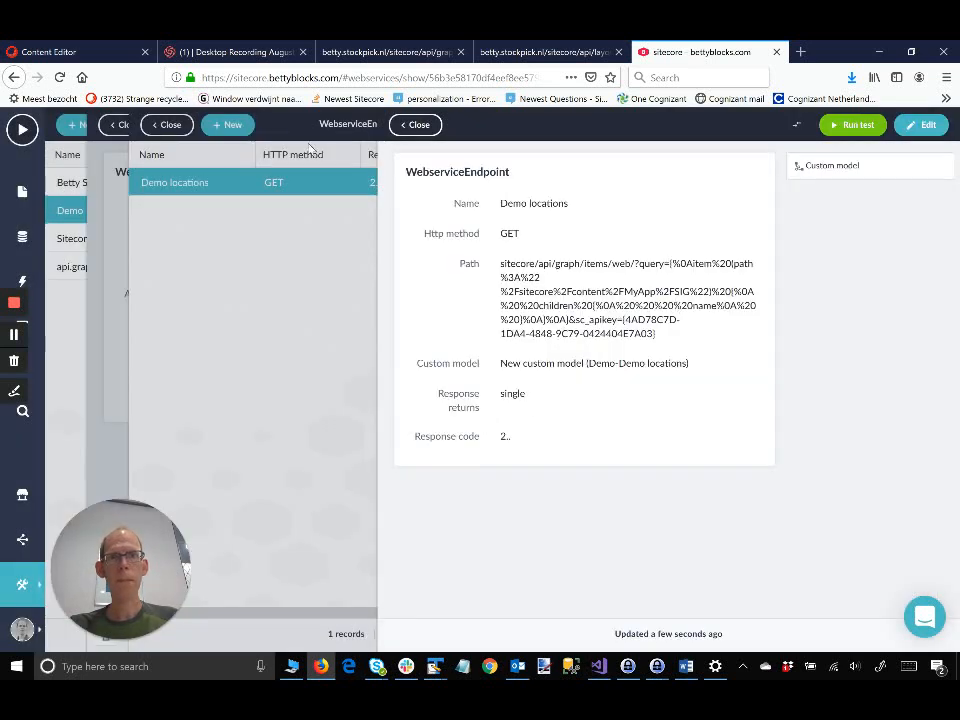
left_click(407, 132)
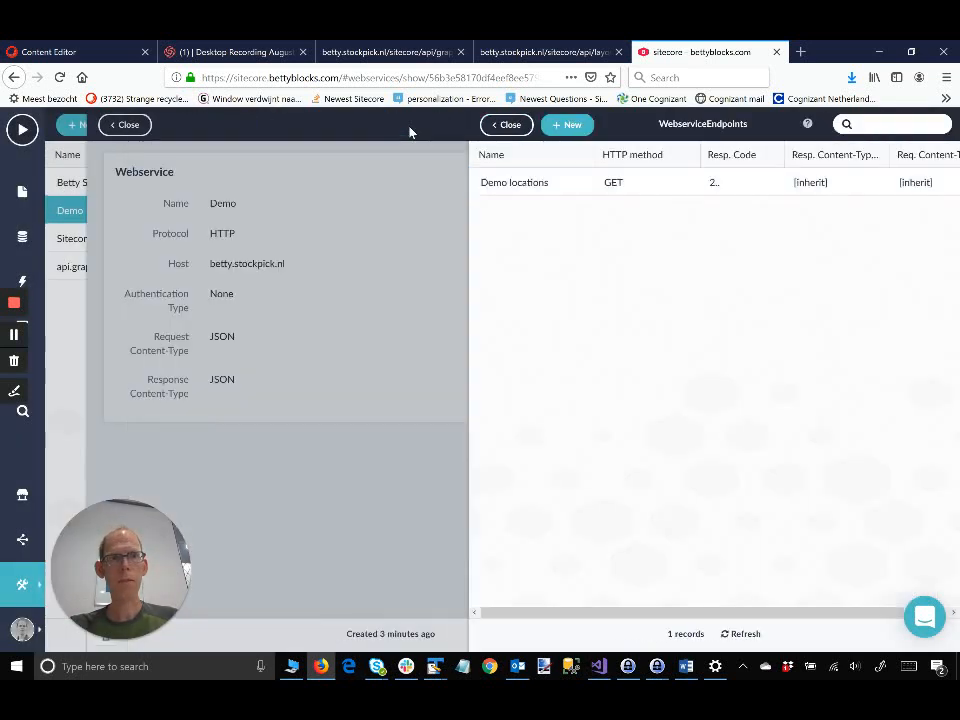
left_click(531, 184)
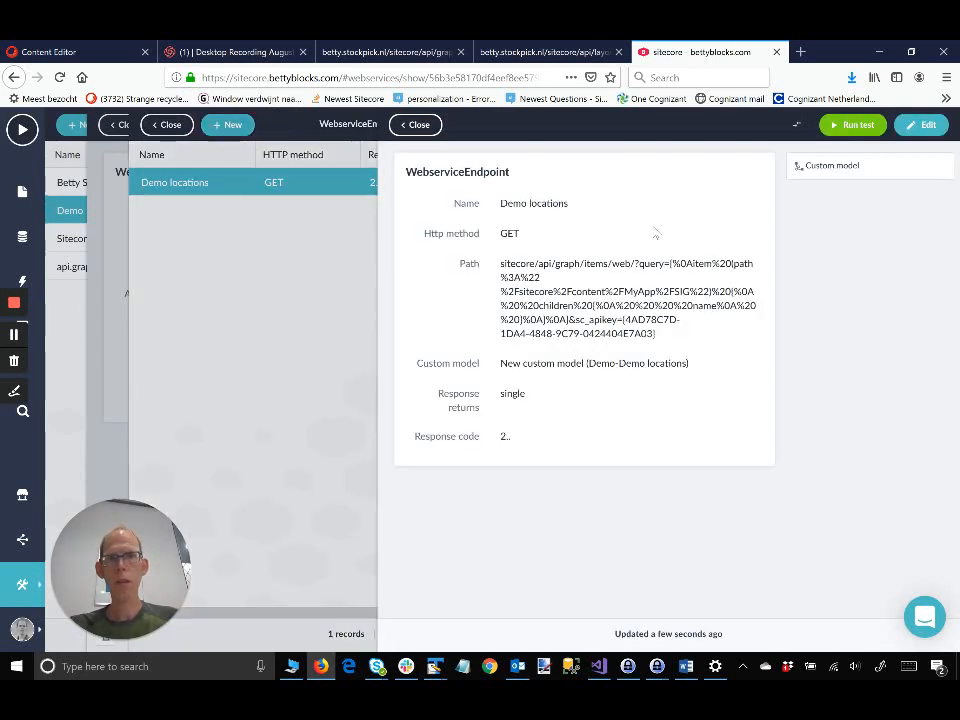
left_click(411, 125)
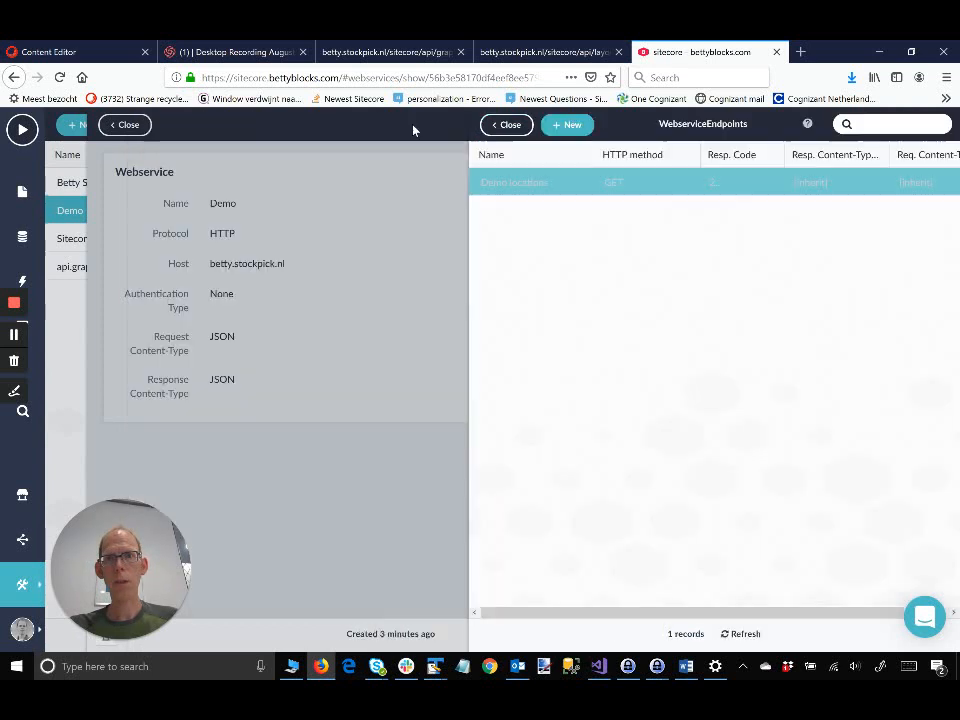
Step: Create a second endpoint on the Demo webservice and name it 'Demo homepage'
left_click(508, 126)
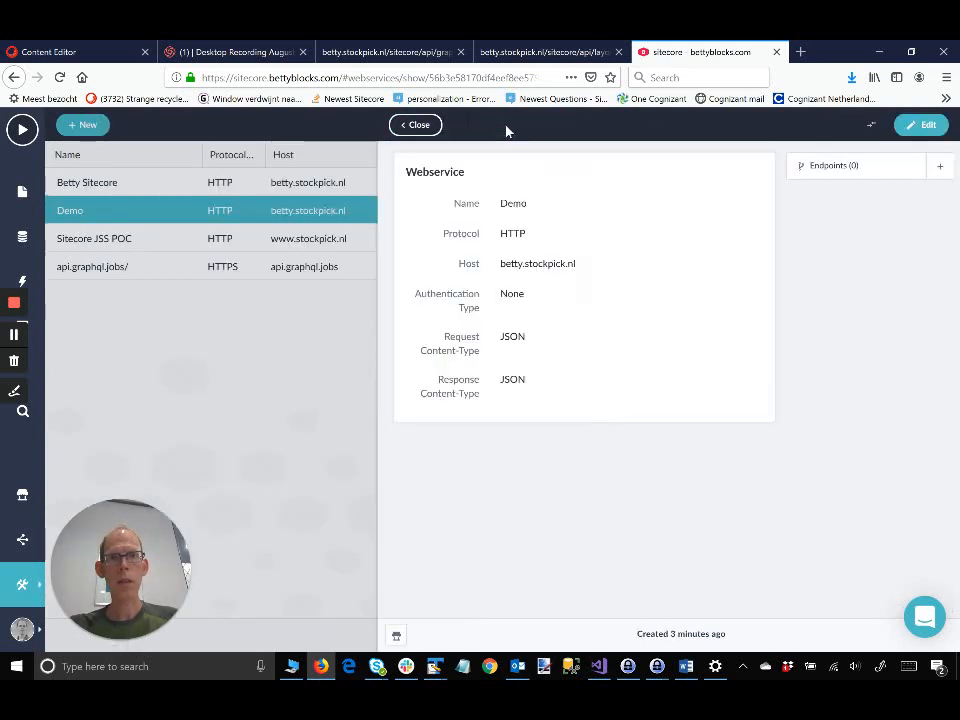
left_click(880, 178)
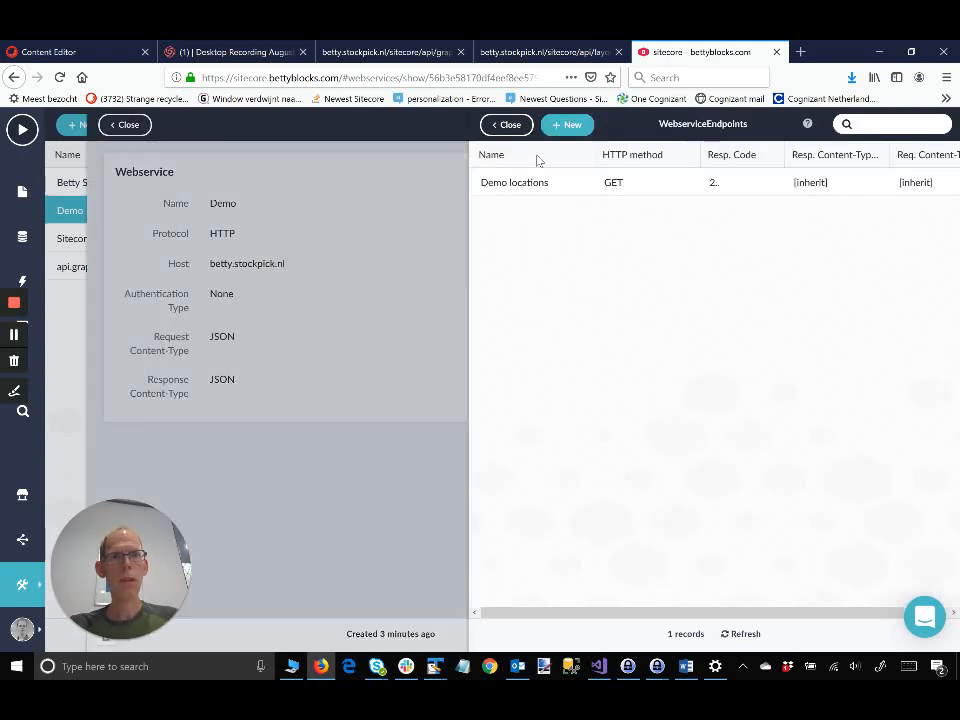
left_click(548, 125)
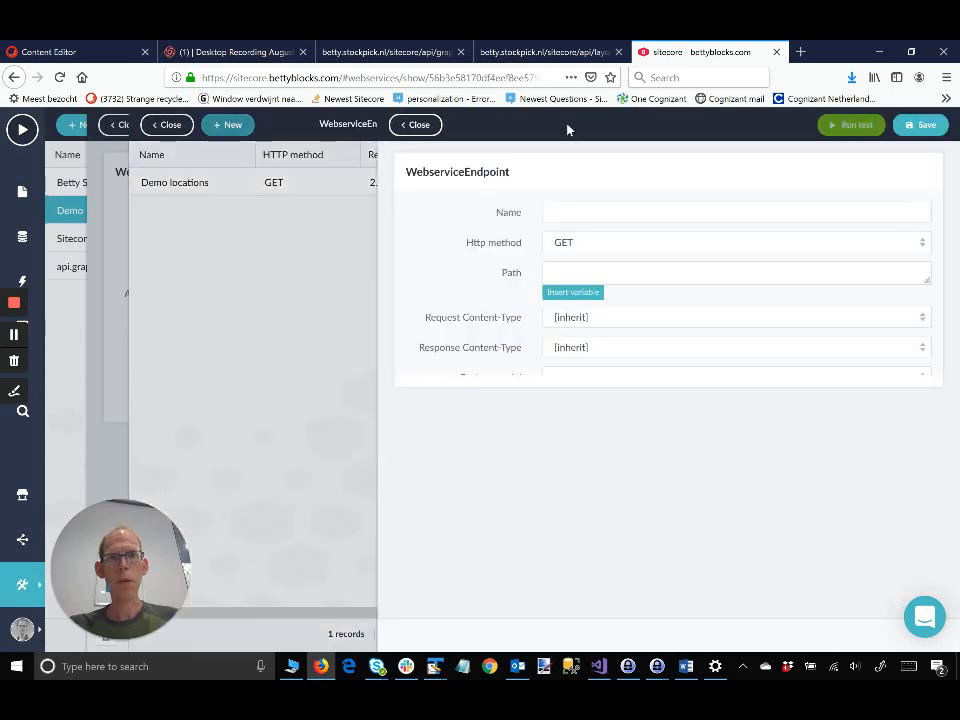
left_click(580, 214)
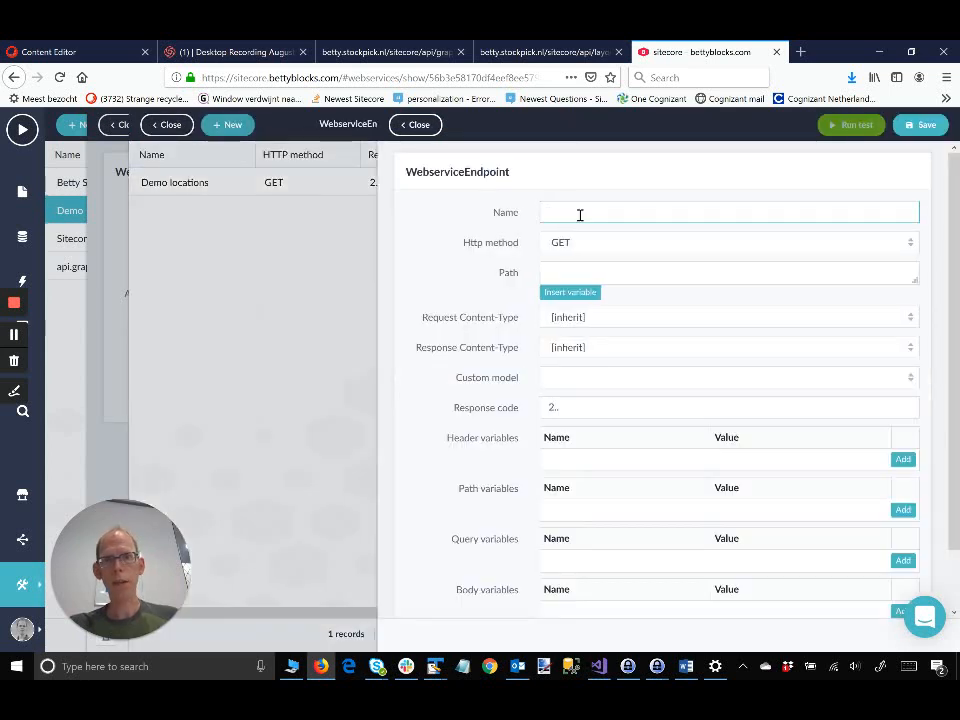
type("Demo")
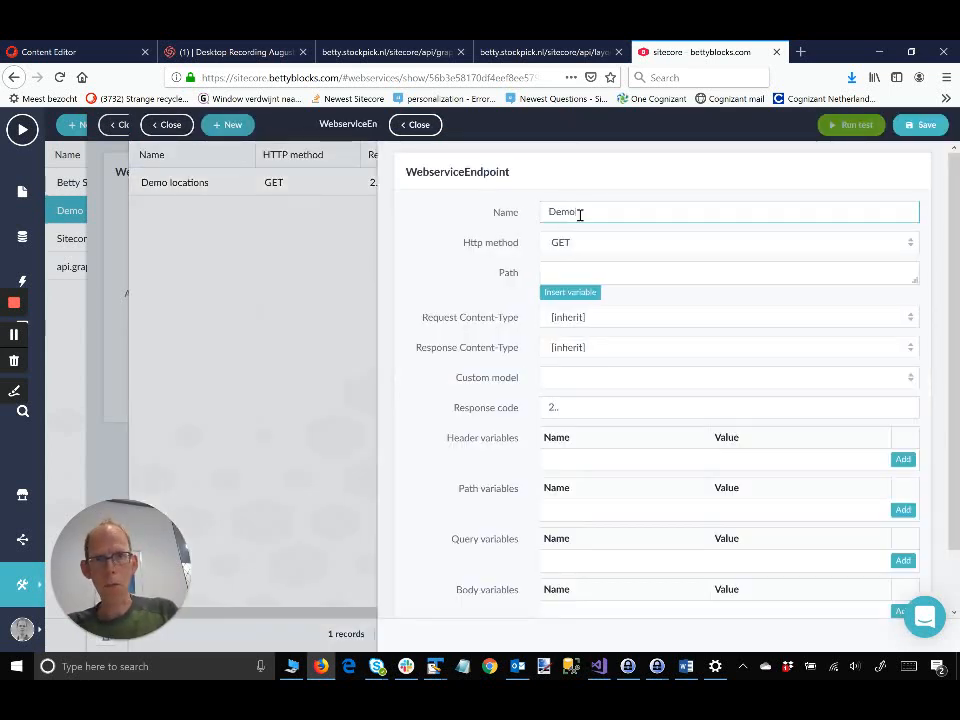
type(" from")
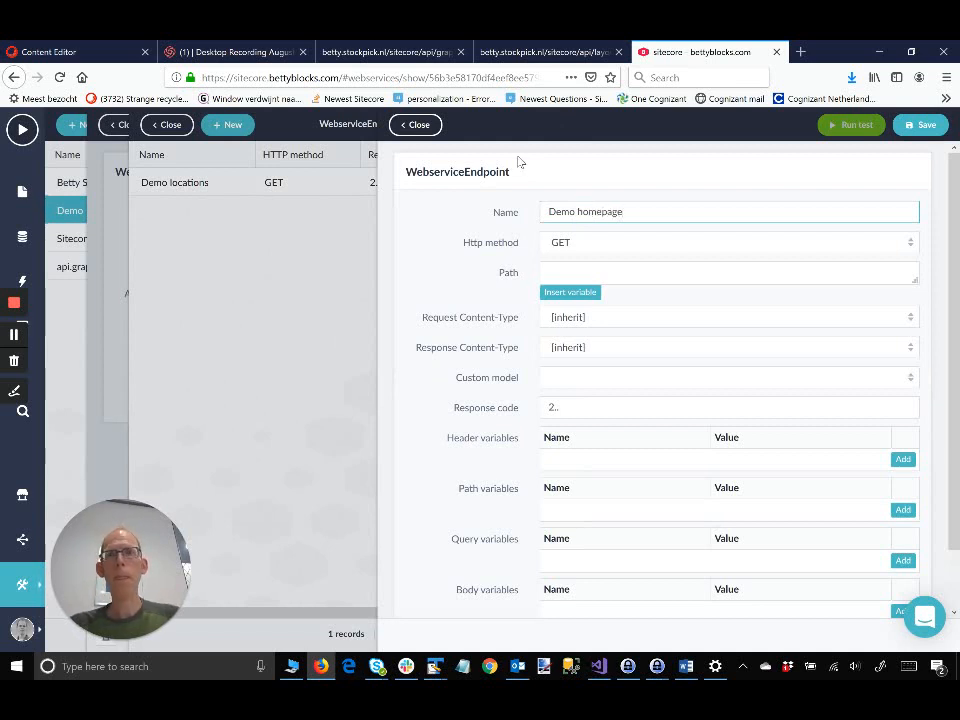
left_click(521, 55)
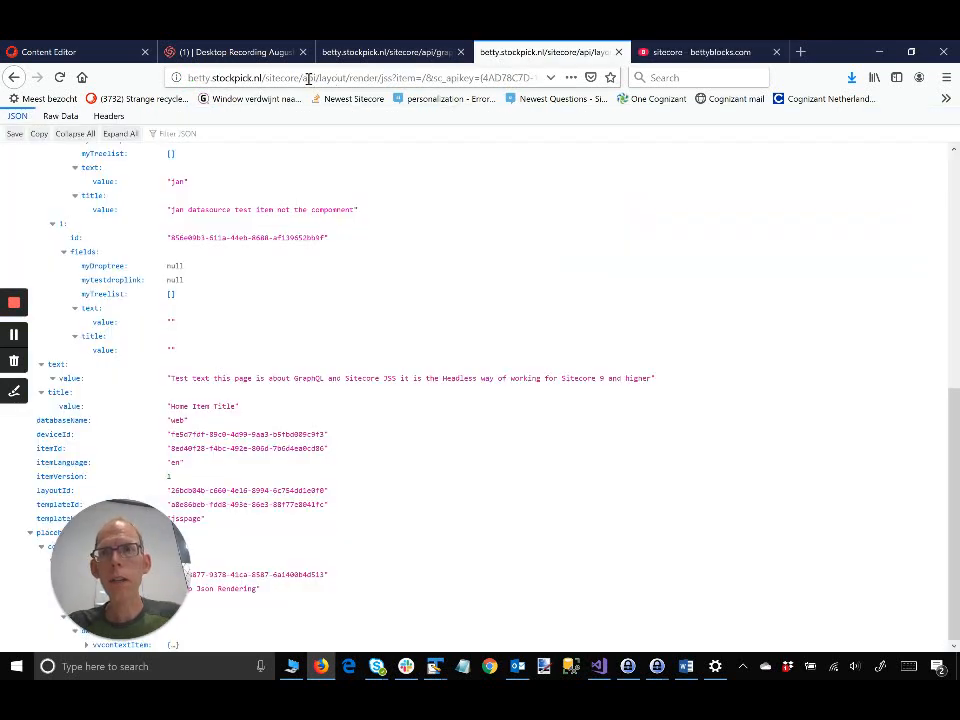
Step: Copy the homepage layout-service path from /sitecore onward in the address bar
left_click_drag(266, 75, 700, 62)
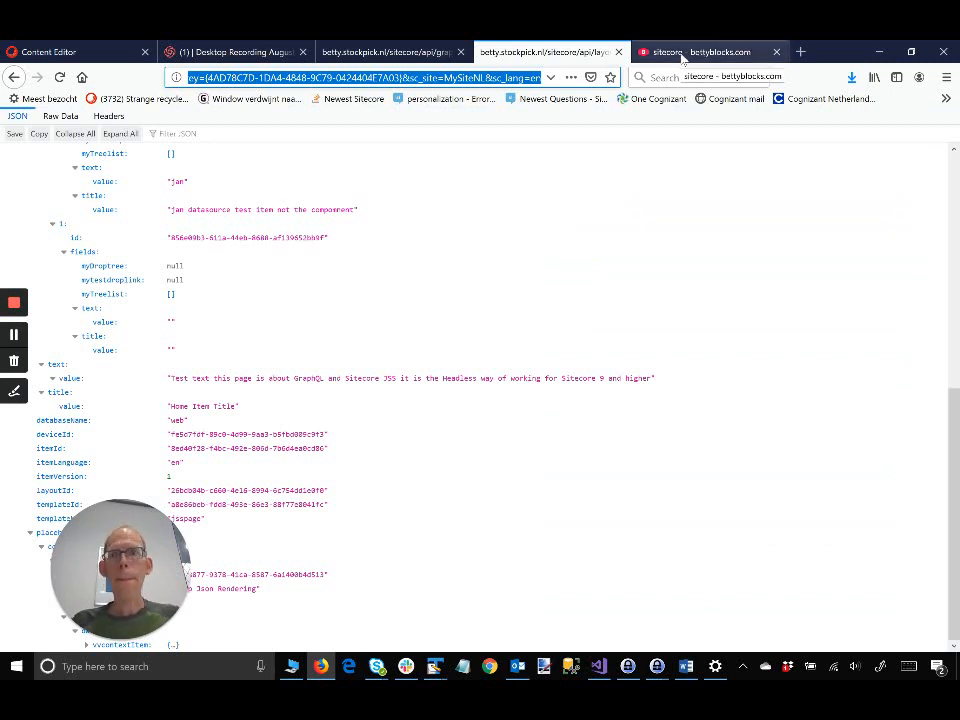
left_click(681, 60)
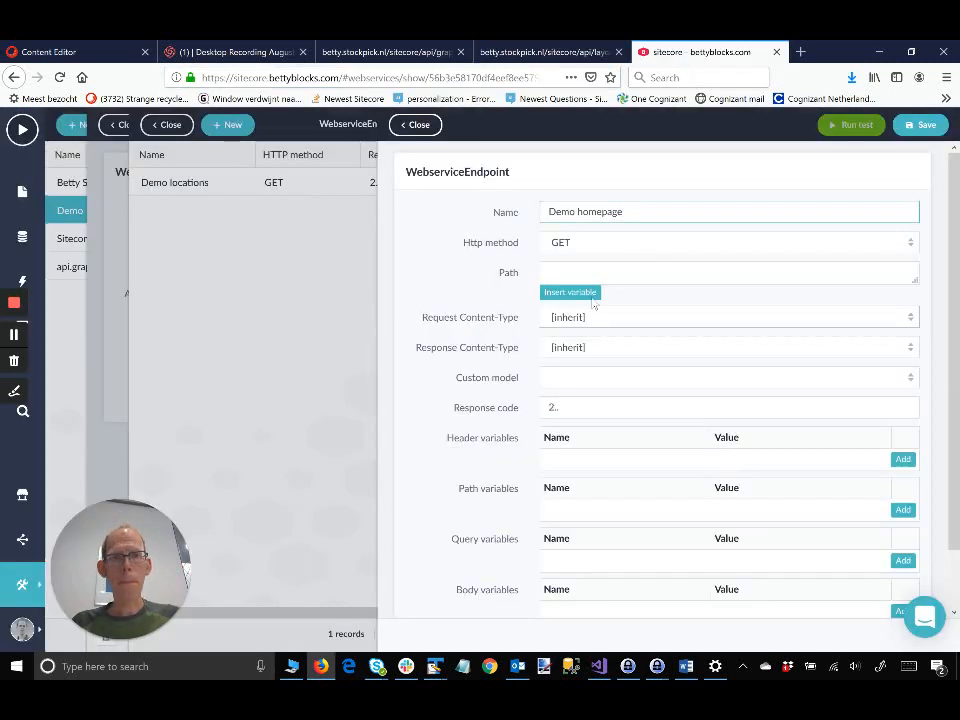
Step: Set the path to the pasted layout-service address with a leading '/', then save and test
left_click(586, 275)
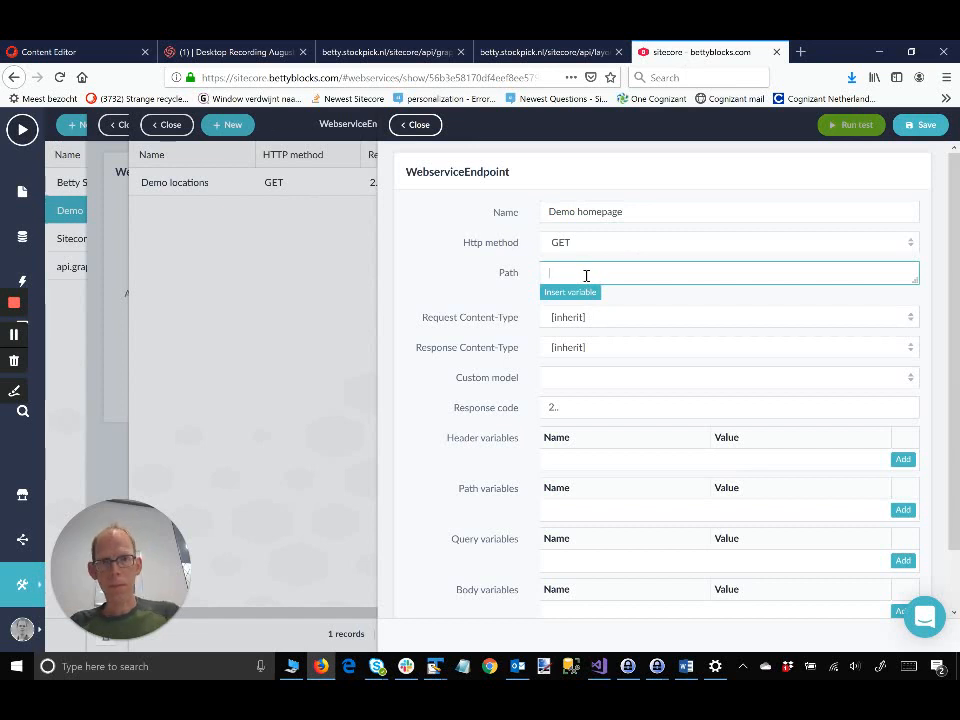
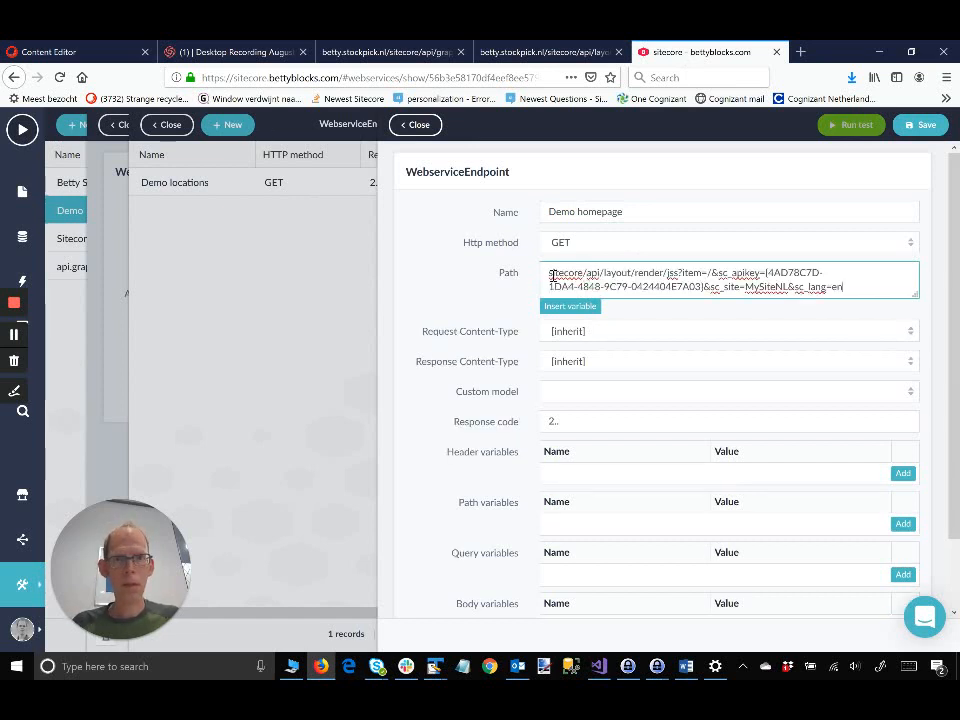
key("ctrl+Home")
type("/")
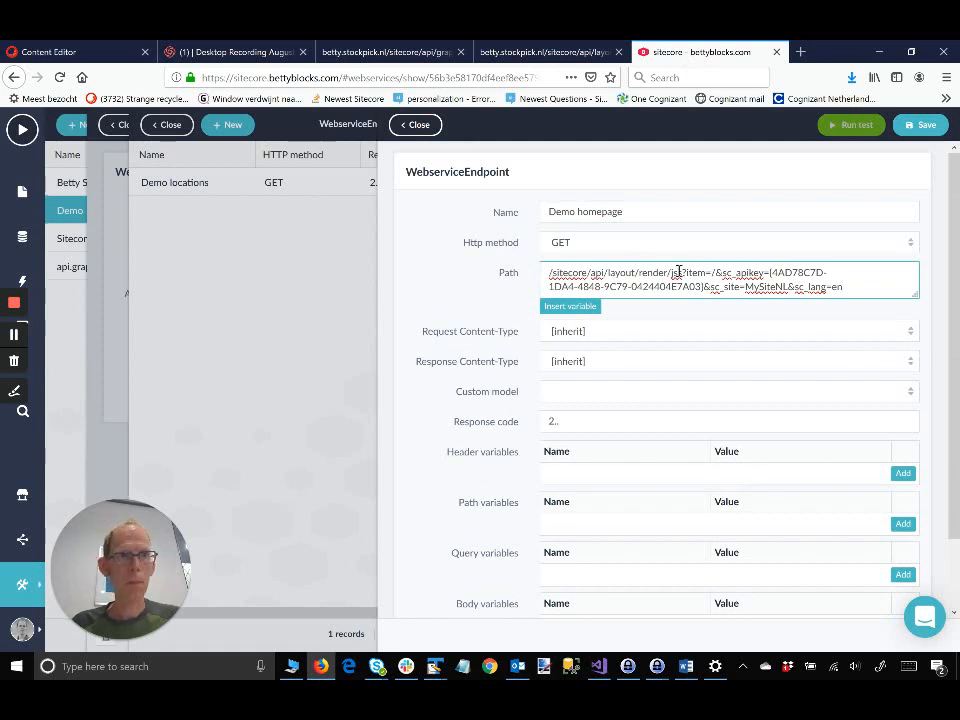
left_click(917, 124)
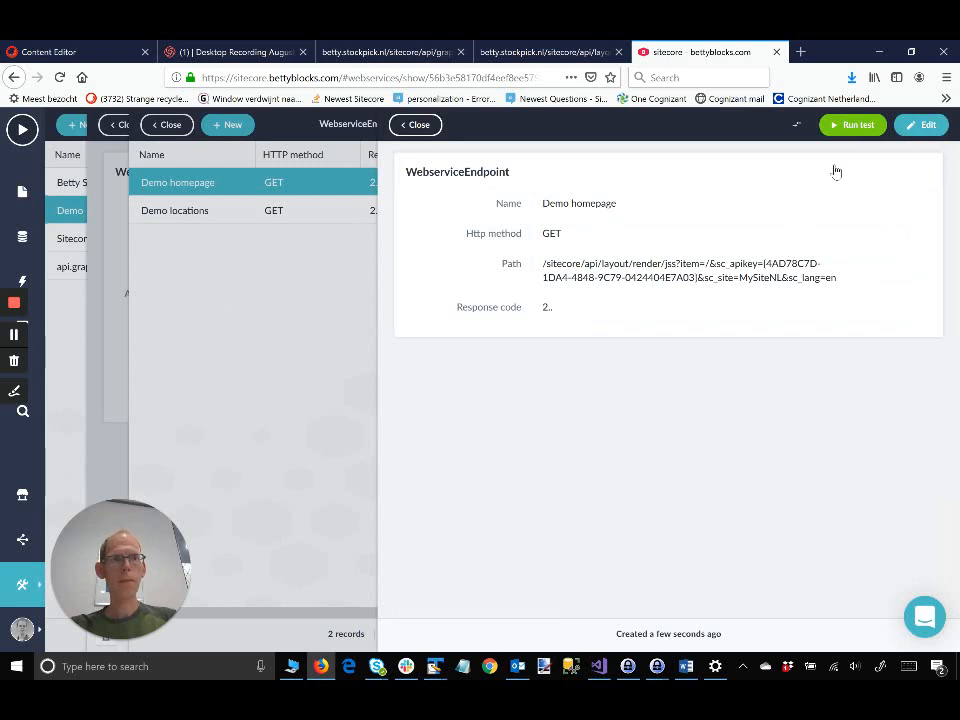
left_click(849, 126)
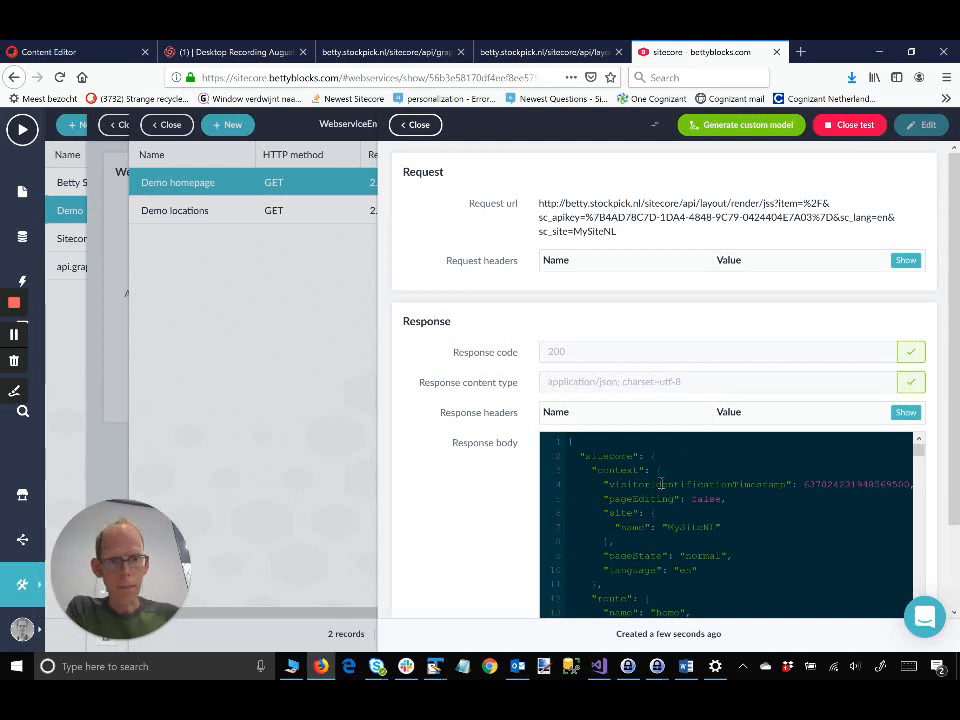
Step: Generate a custom model from the endpoint's test response, confirm the success message, and view the data model
scroll(659, 527, "down", 15)
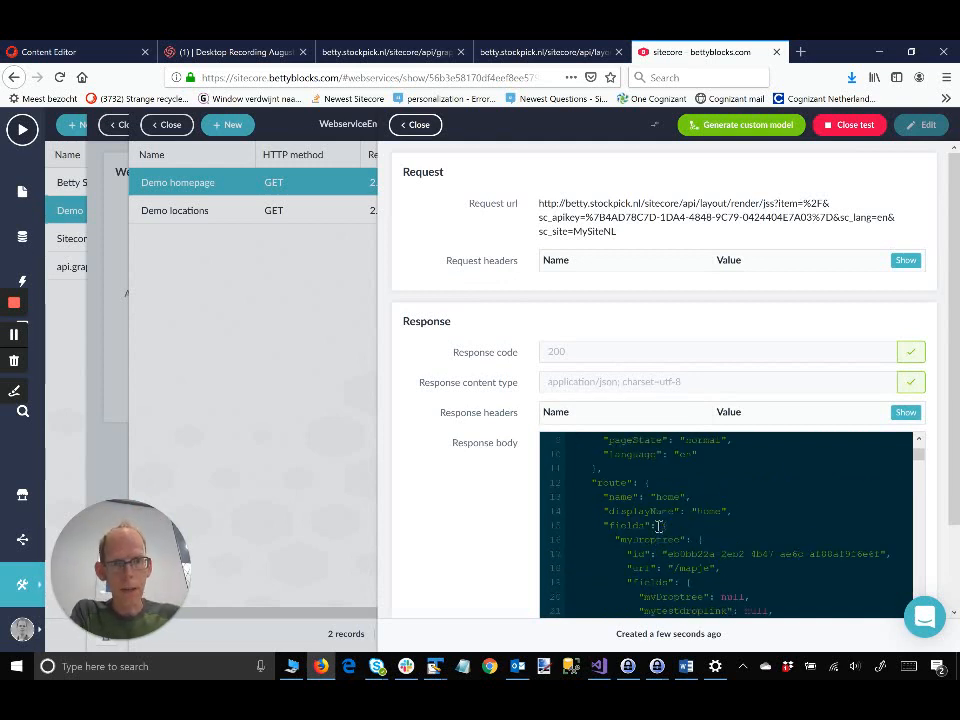
scroll(663, 527, "down", 20)
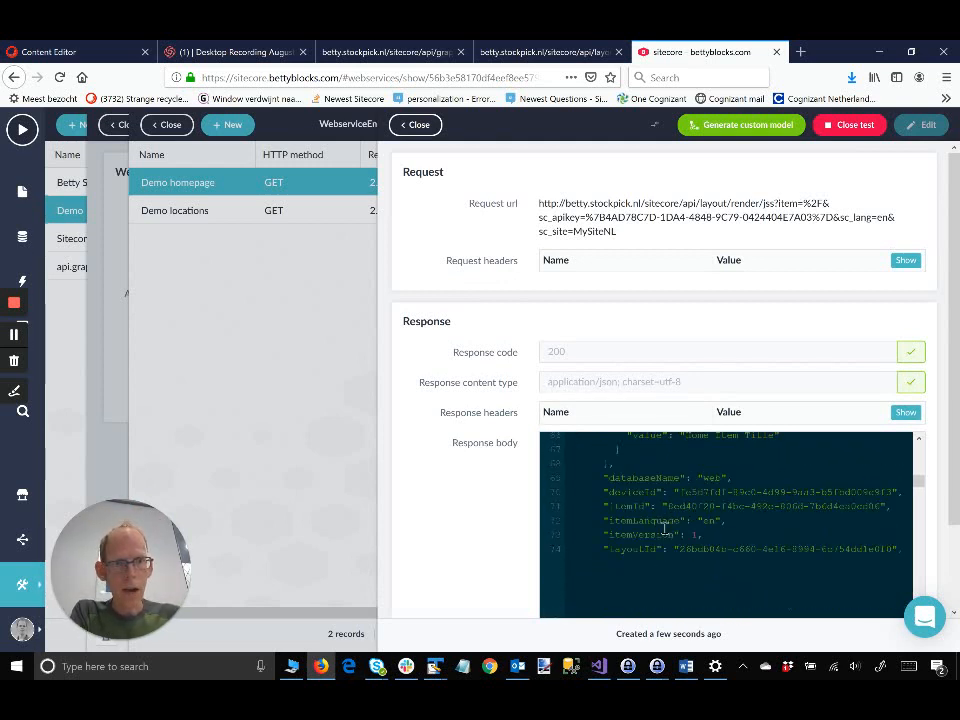
left_click_drag(910, 653, 947, 470)
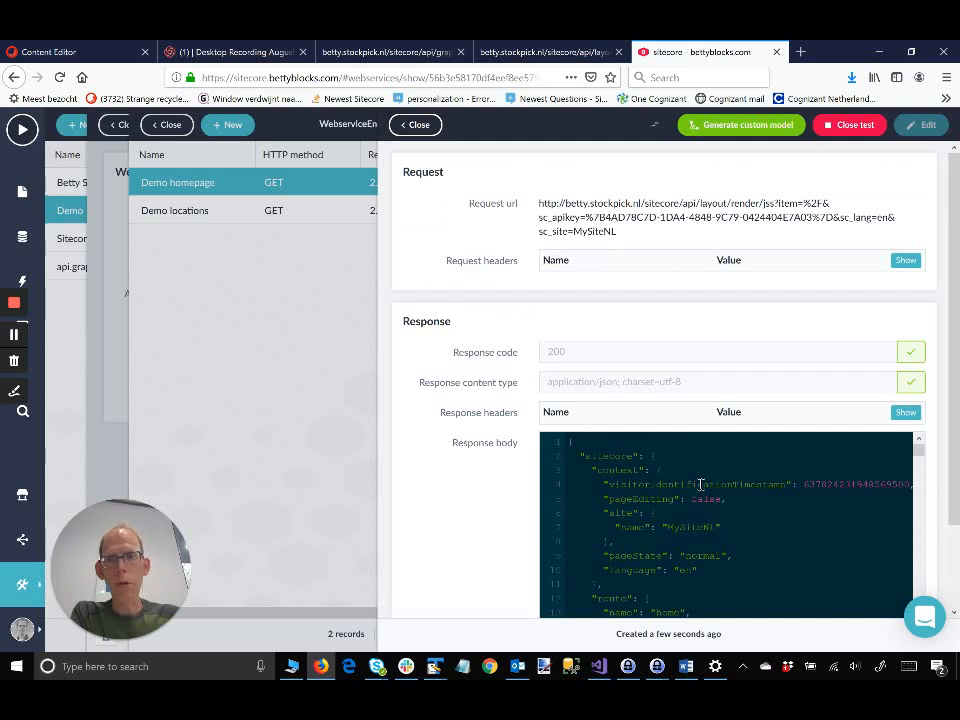
left_click(741, 128)
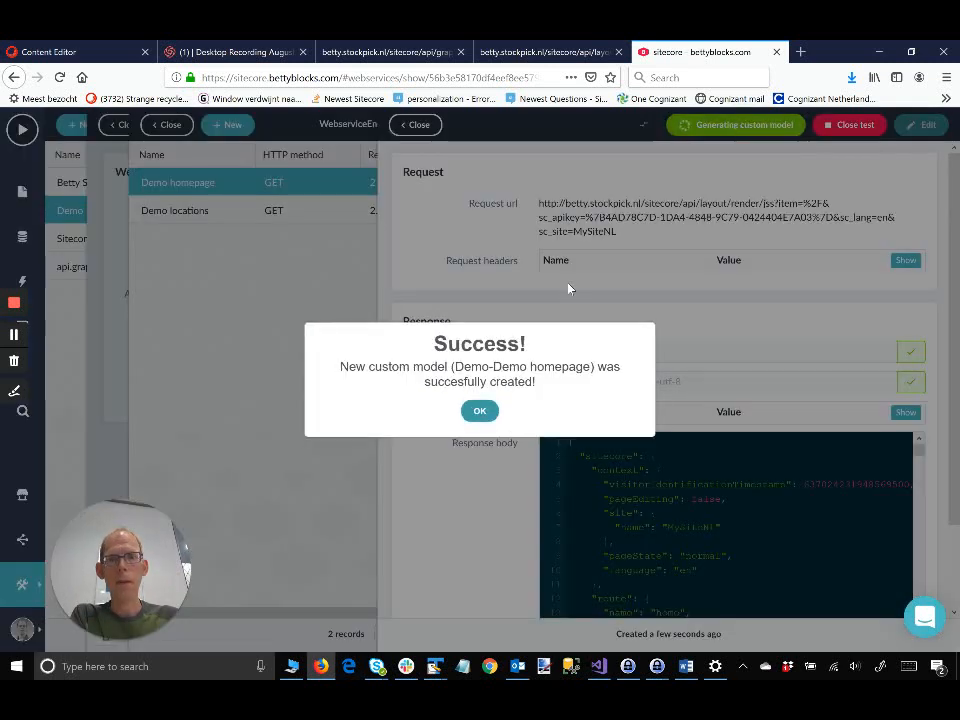
left_click(479, 411)
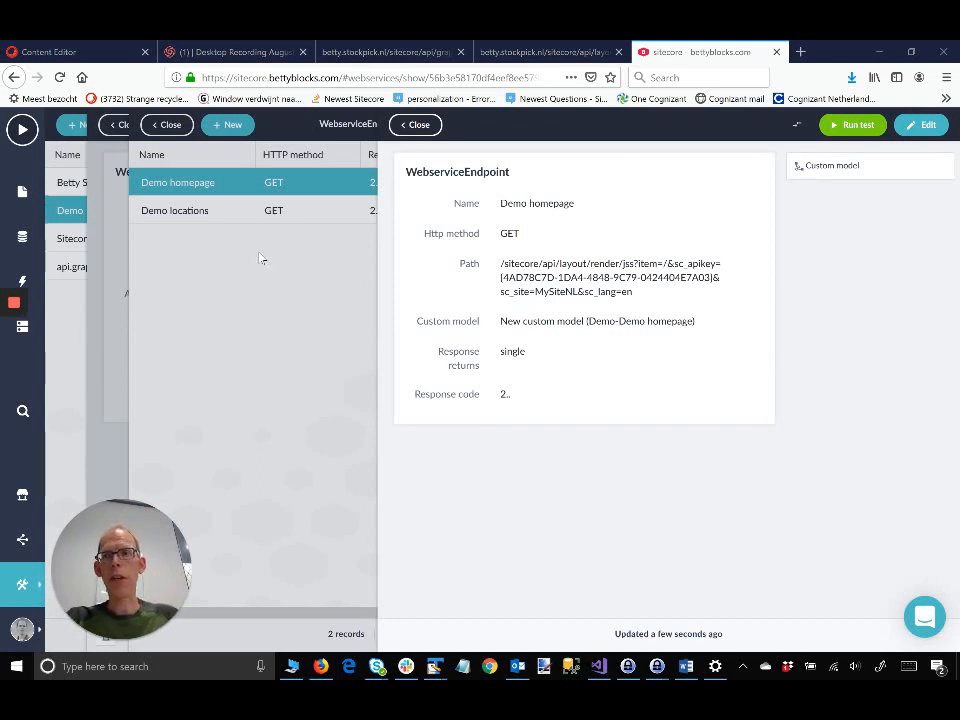
left_click(22, 238)
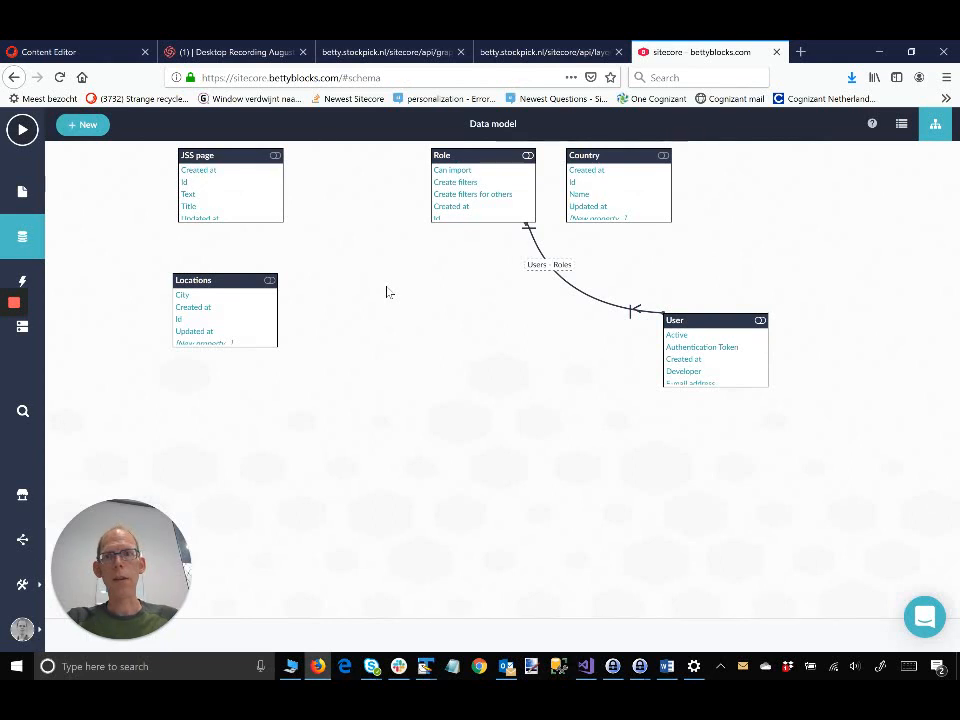
Step: Create and save a new data model named 'Demo Locations'
left_click(89, 125)
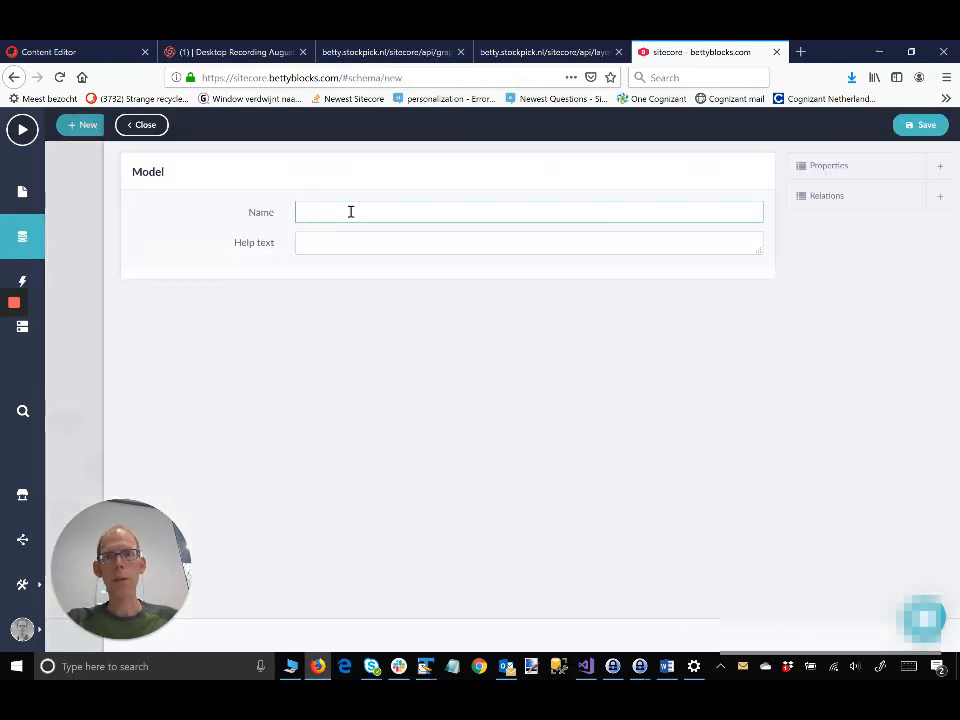
left_click(351, 212)
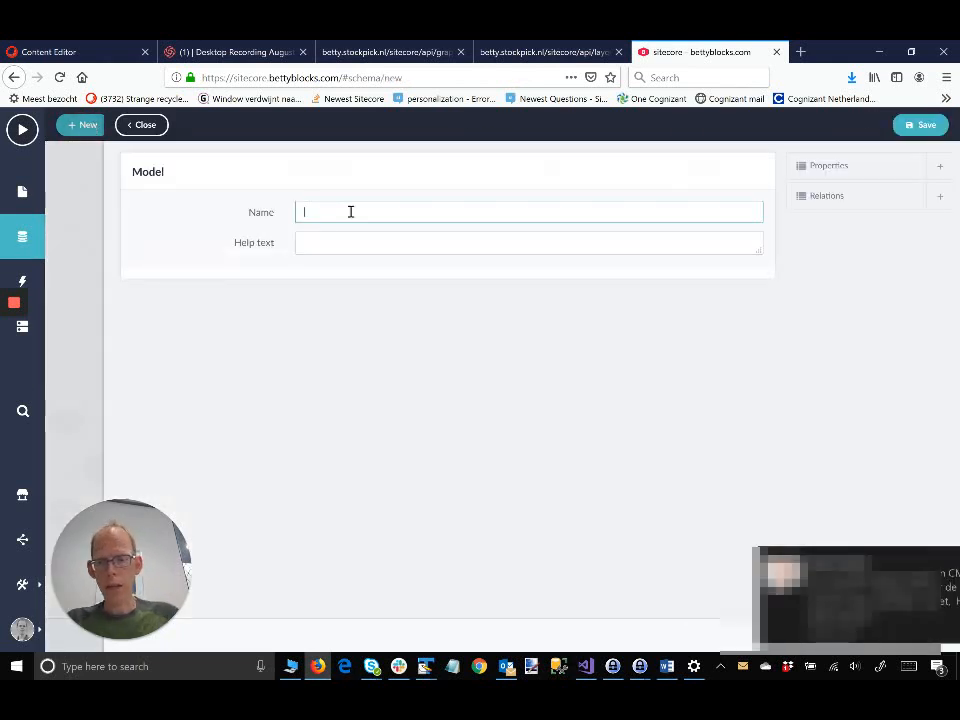
type("Demo Lo")
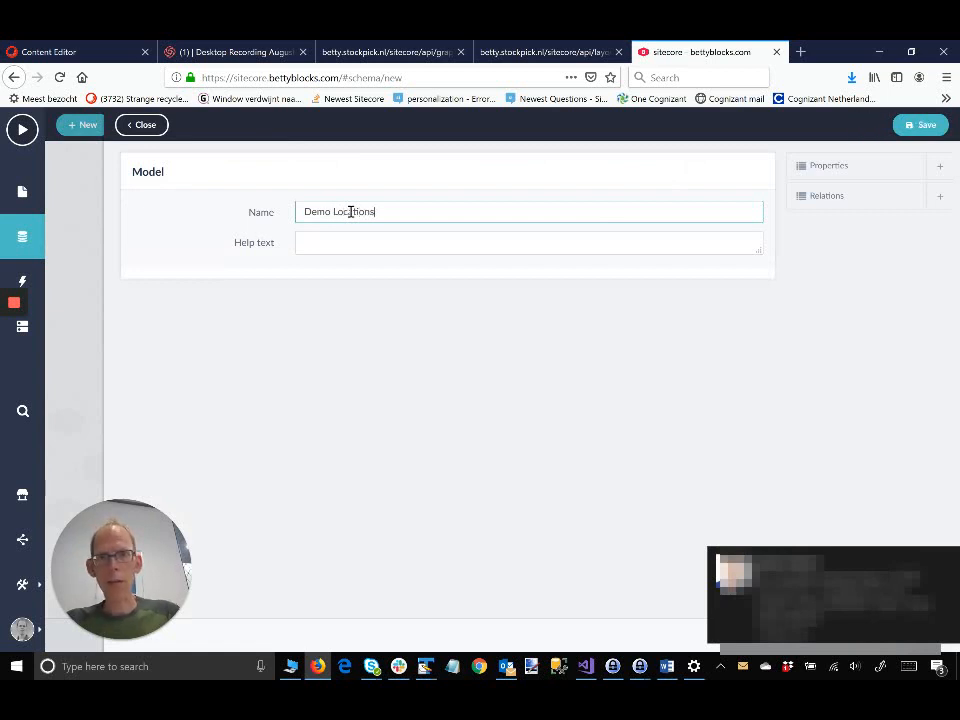
type("cations")
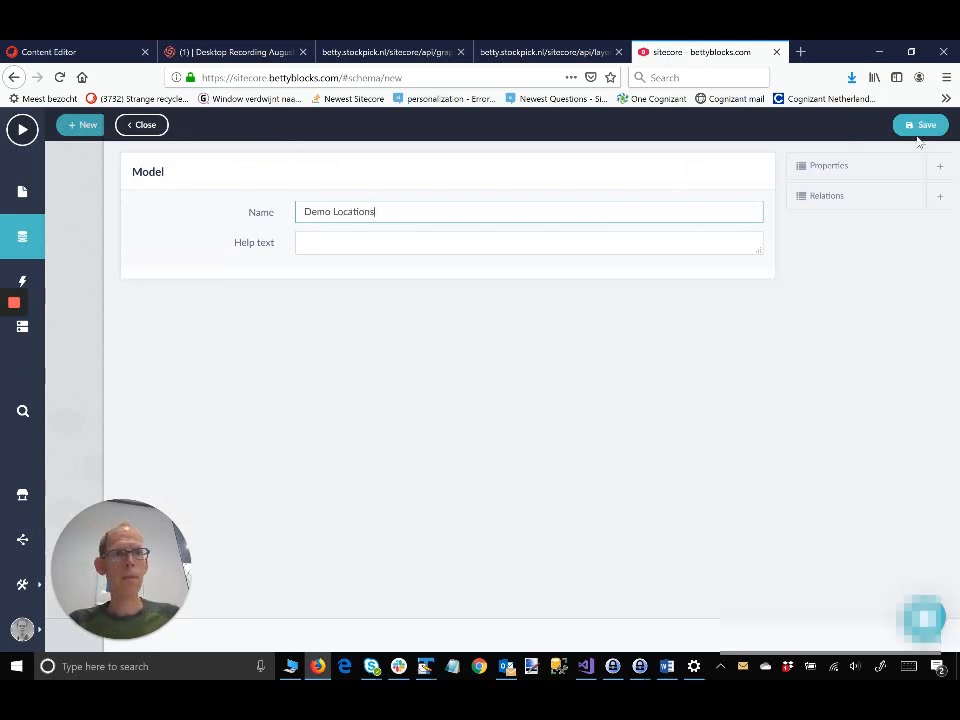
left_click(923, 128)
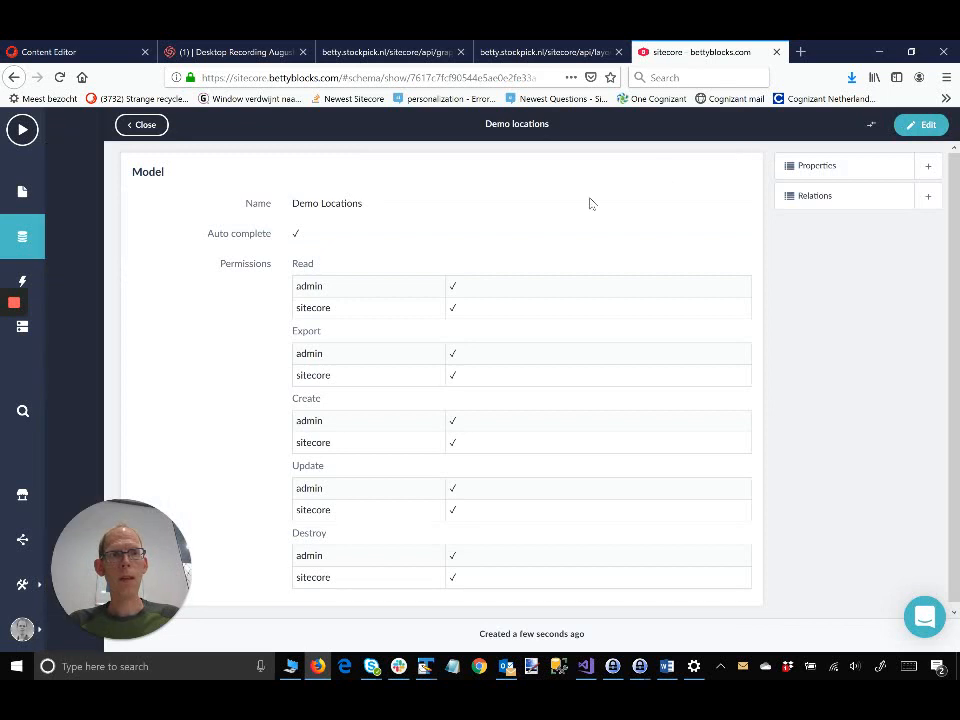
Step: Add and save a single-line text property 'LocationName' on Demo Locations, then close the property panels
left_click(928, 170)
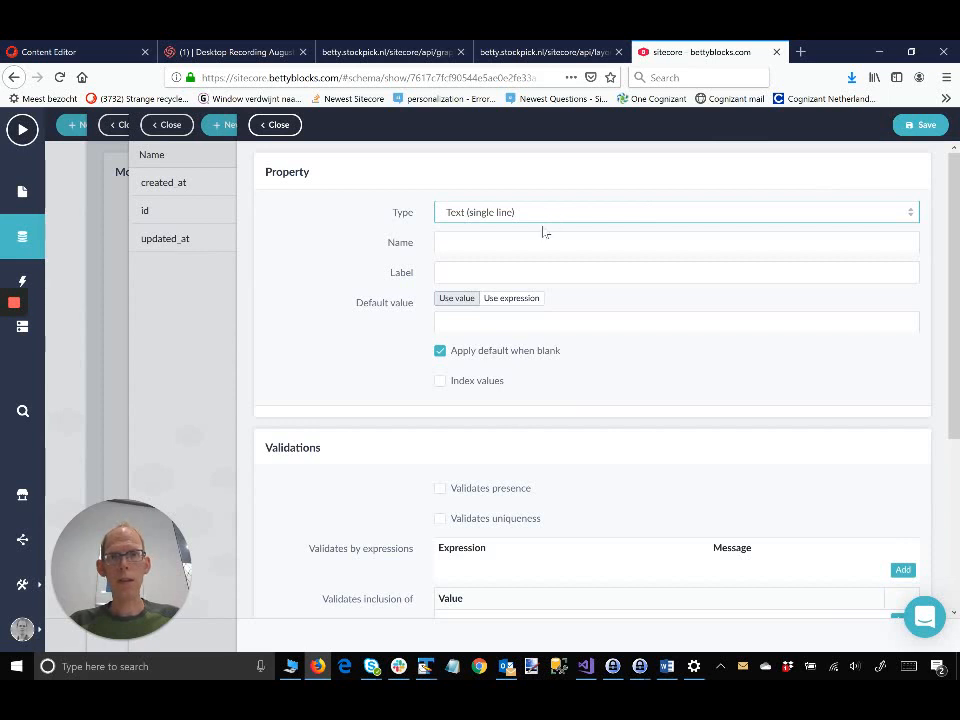
left_click(505, 241)
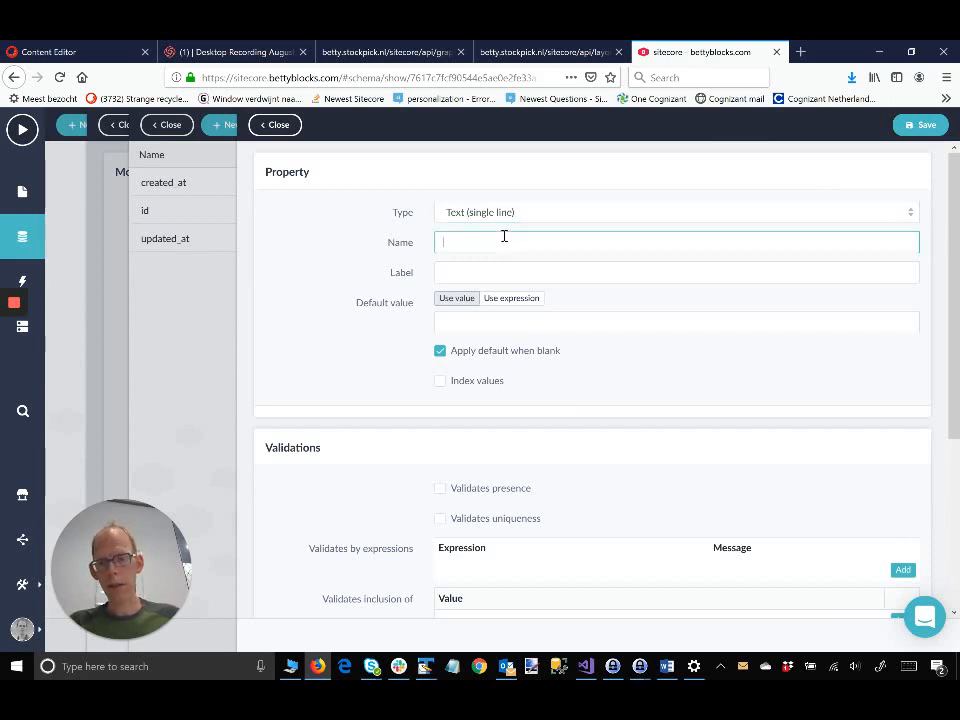
type("Loca")
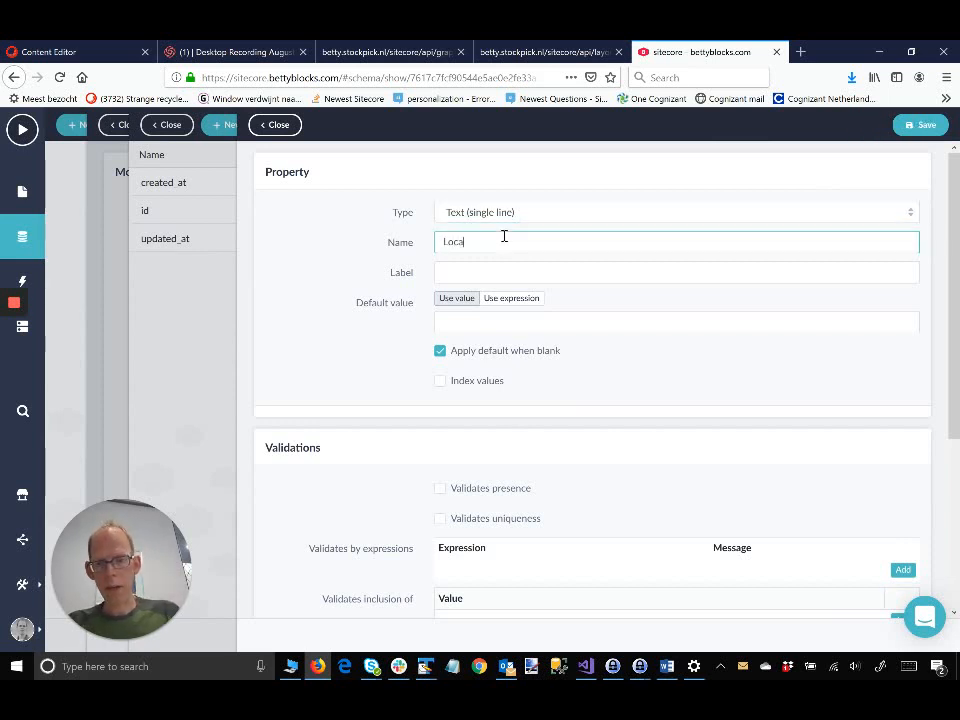
type("tionName")
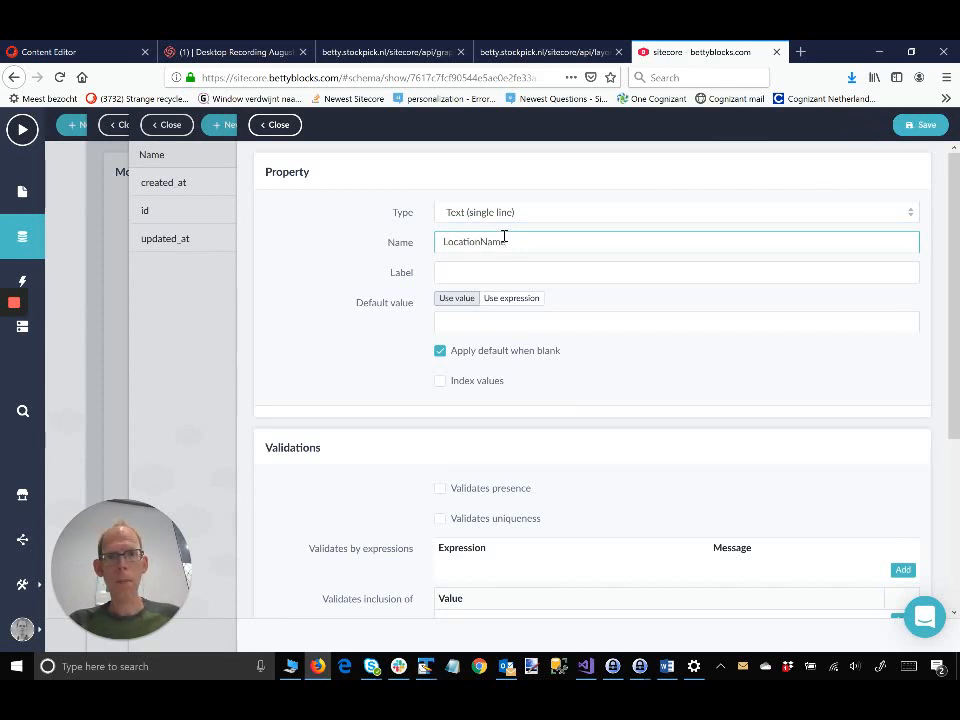
scroll(523, 270, "down", 2)
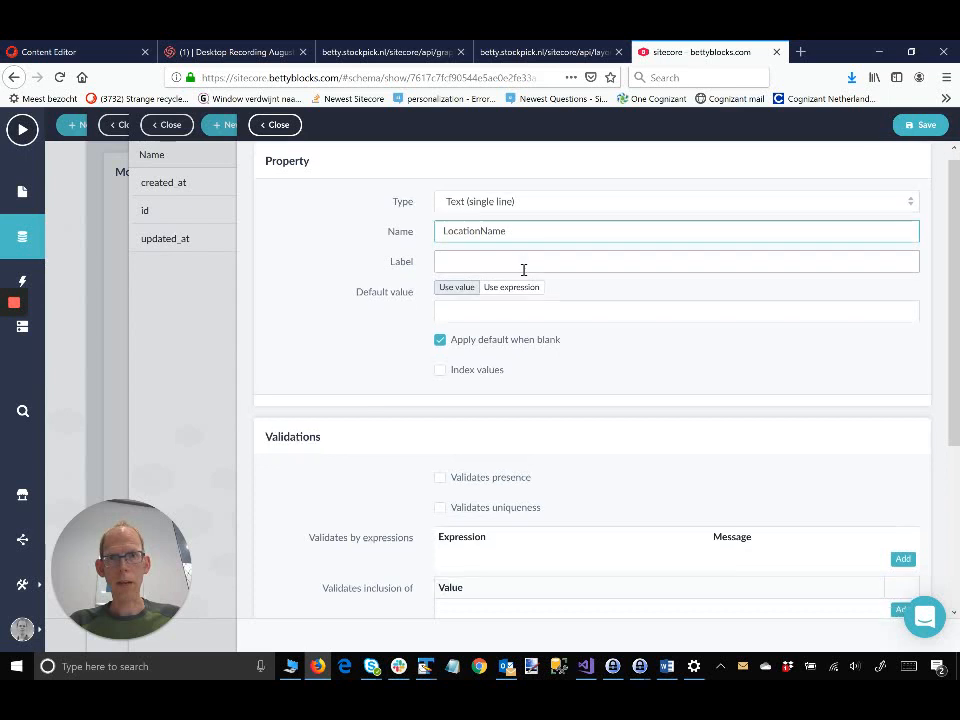
scroll(523, 270, "down", 3)
scroll(523, 270, "up", 4)
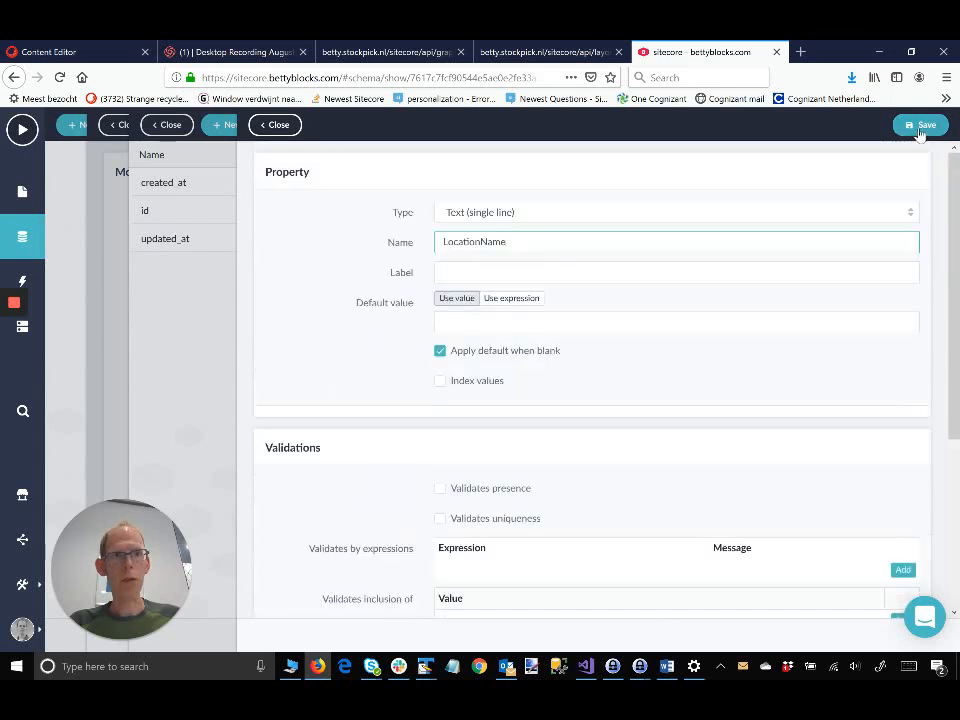
left_click(922, 127)
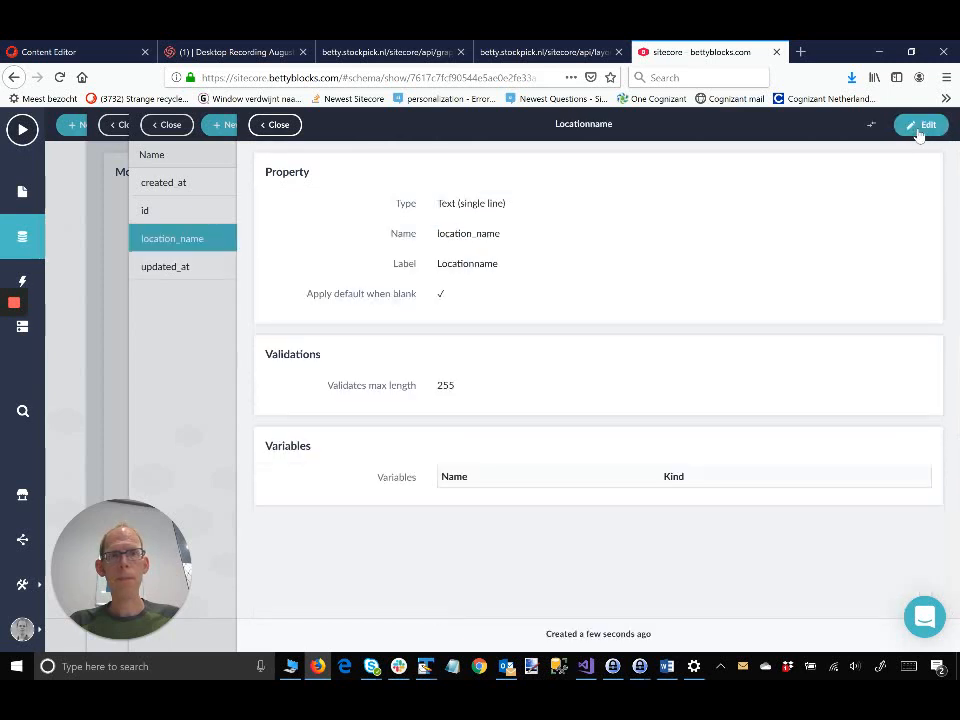
left_click(277, 126)
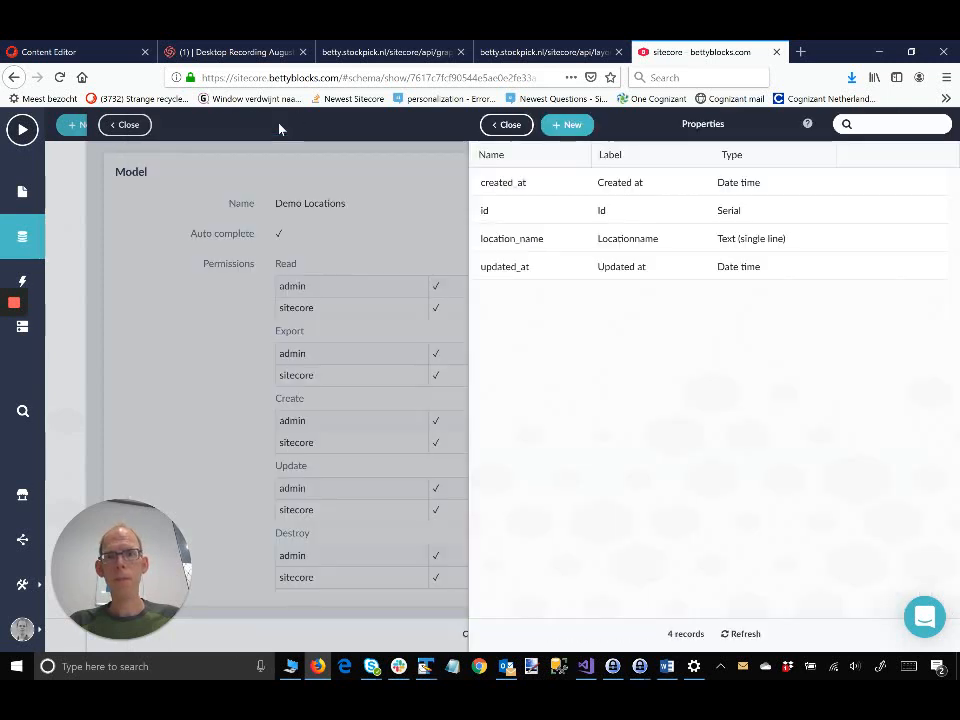
left_click(506, 124)
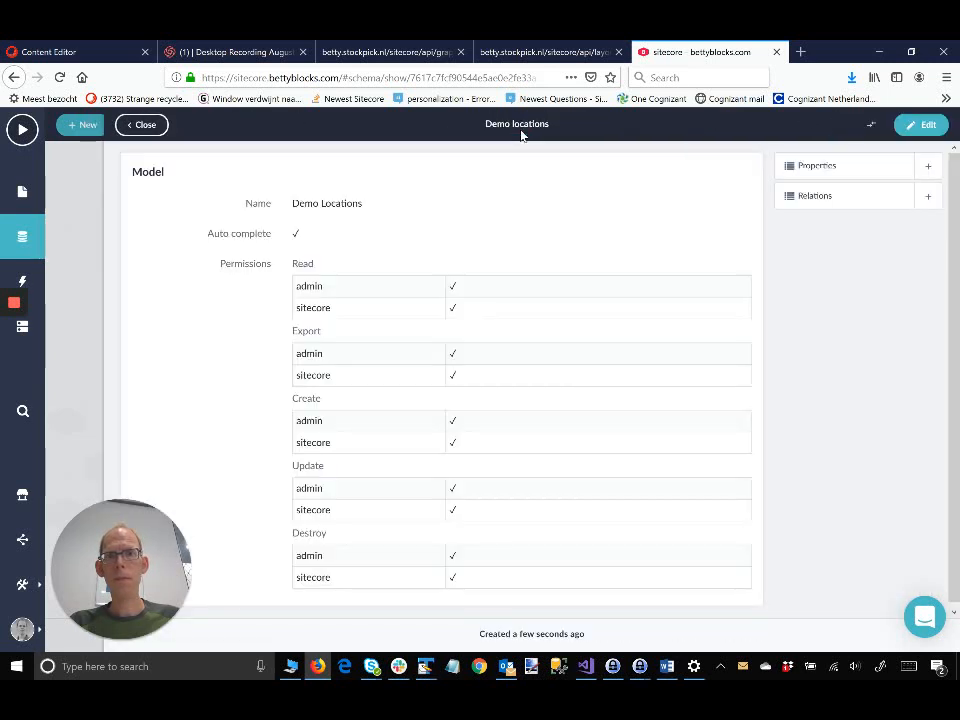
Step: Return to the data model diagram and drag the Role and Country boxes apart
left_click(145, 127)
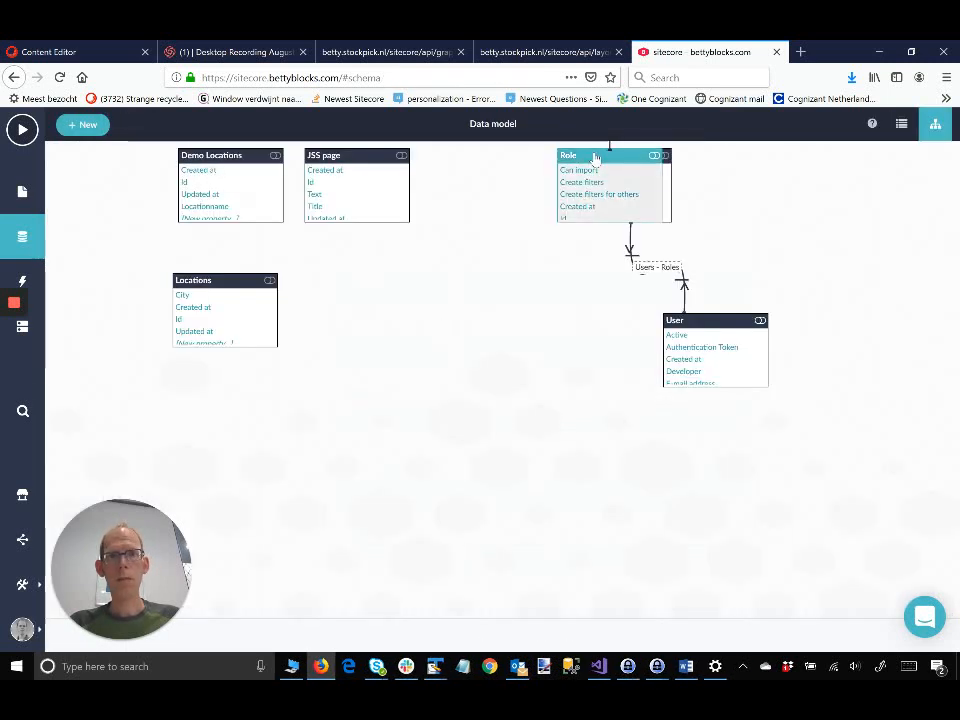
left_click_drag(595, 158, 512, 227)
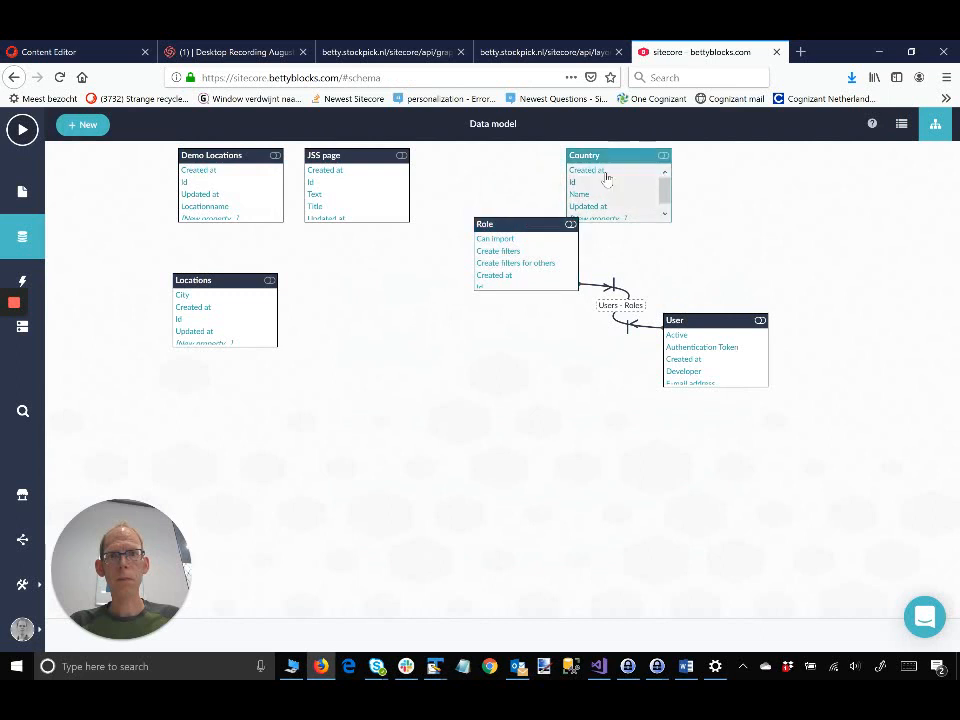
left_click_drag(604, 168, 722, 177)
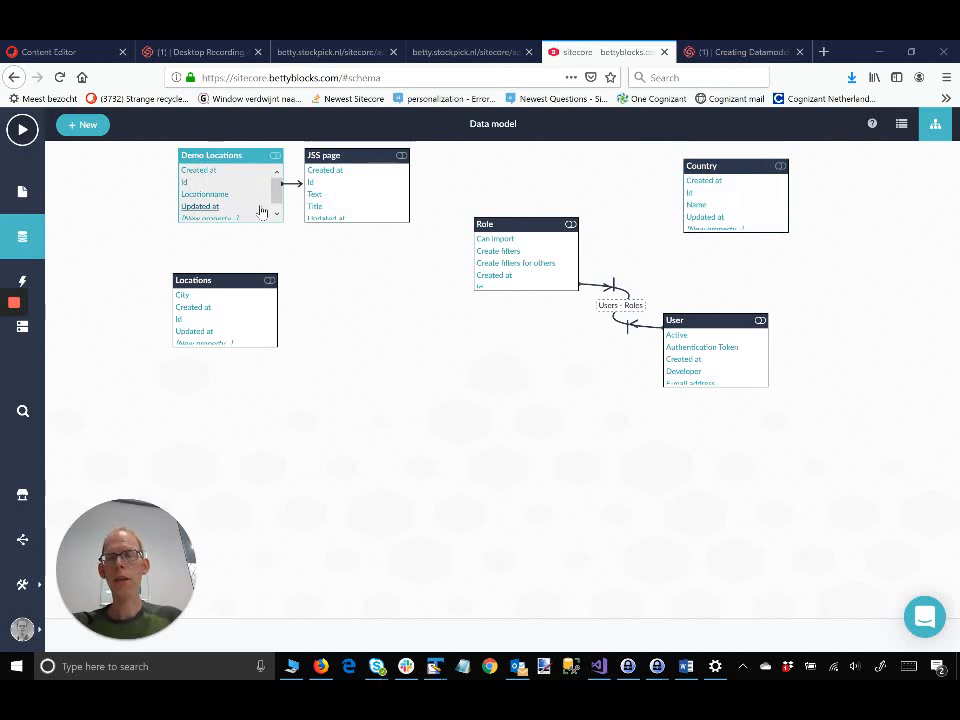
mouse_move(22, 332)
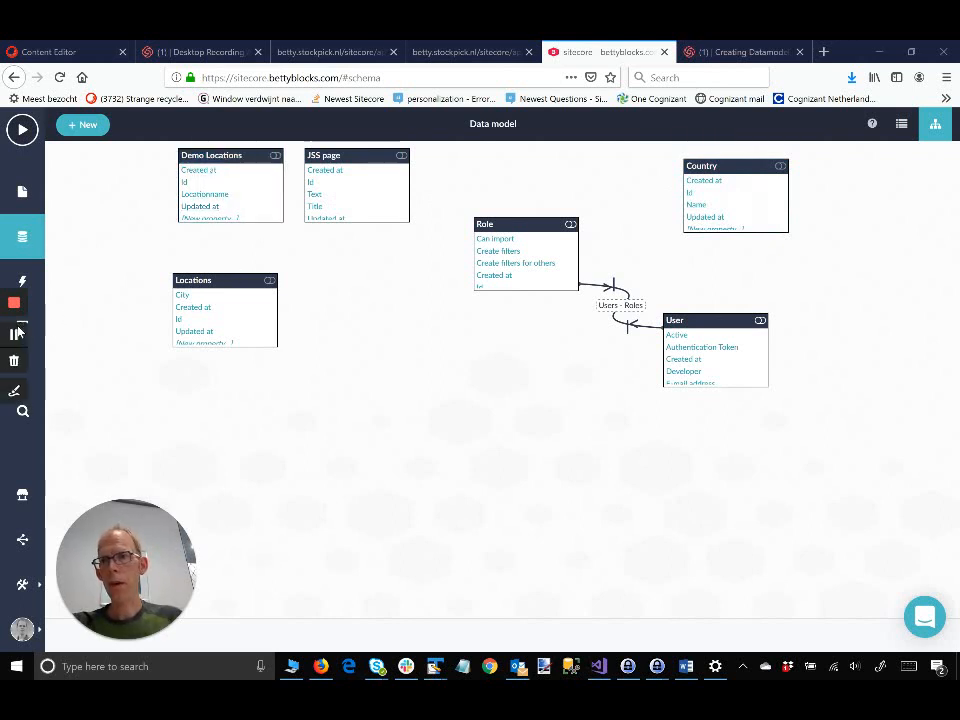
Step: Open the back office Settings section with builder mode turned on
left_click(30, 330)
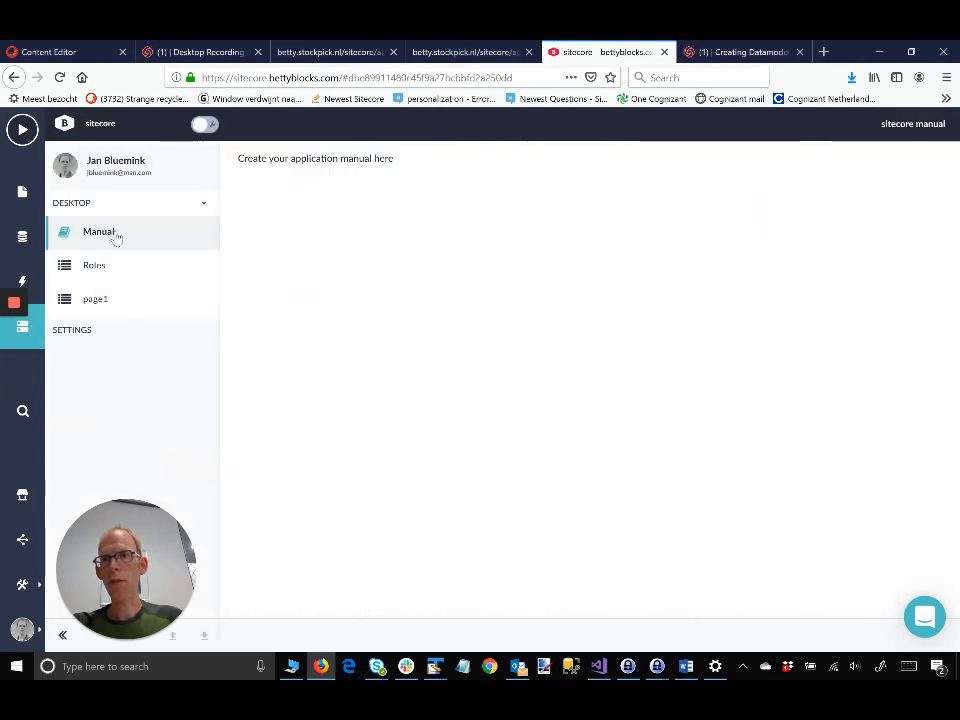
left_click(72, 330)
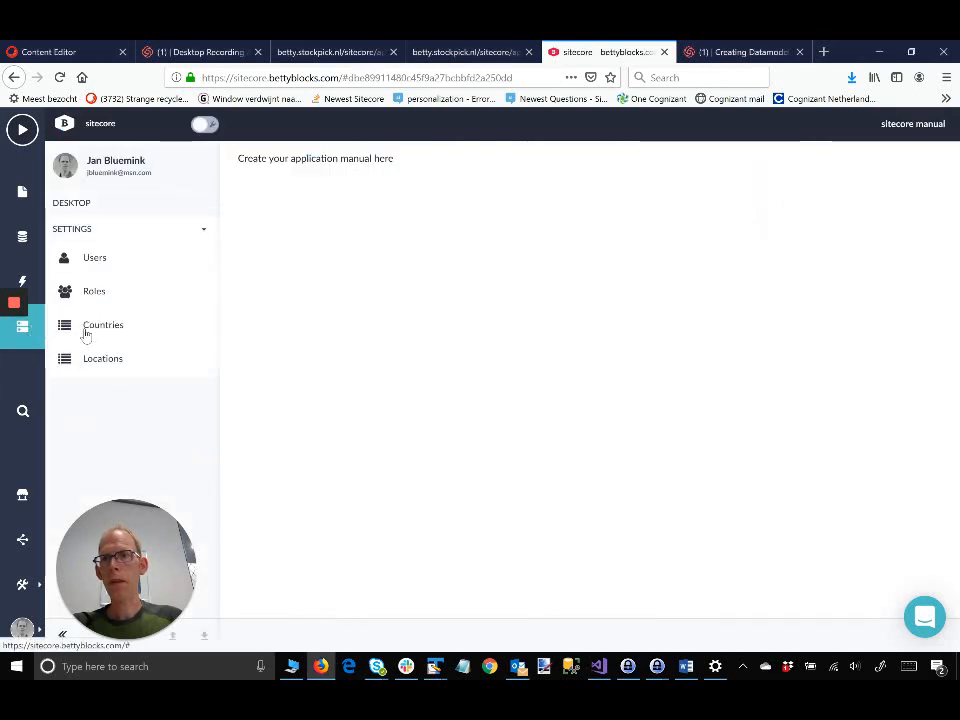
left_click(204, 125)
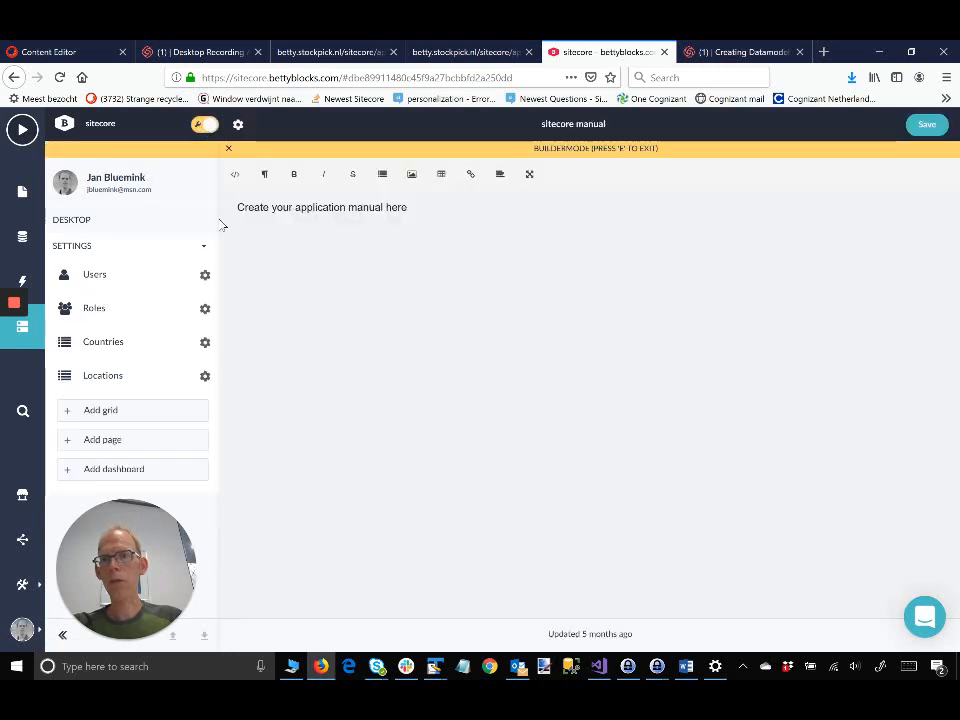
Step: Add a grid based on the Demo Locations model, default-ordered by Name ascending, and save it
left_click(102, 412)
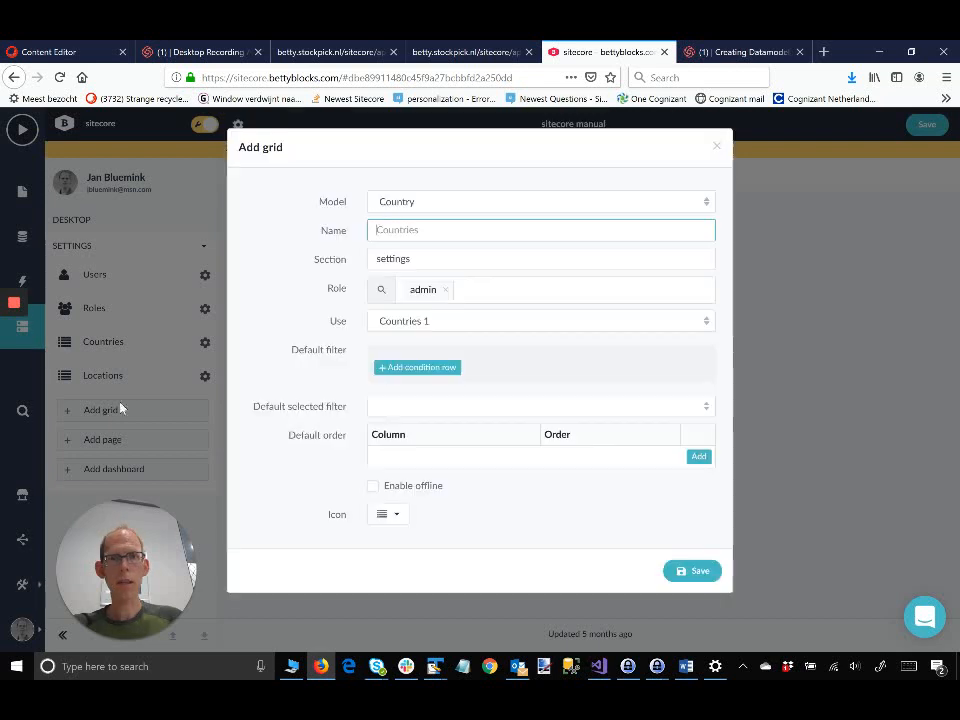
left_click(710, 204)
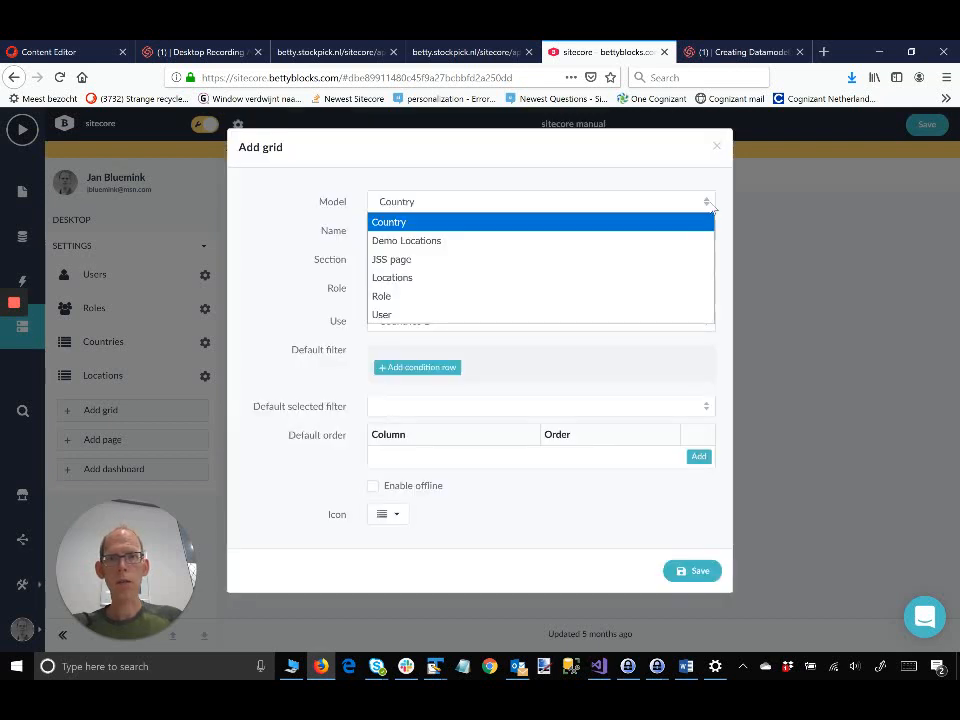
left_click(525, 240)
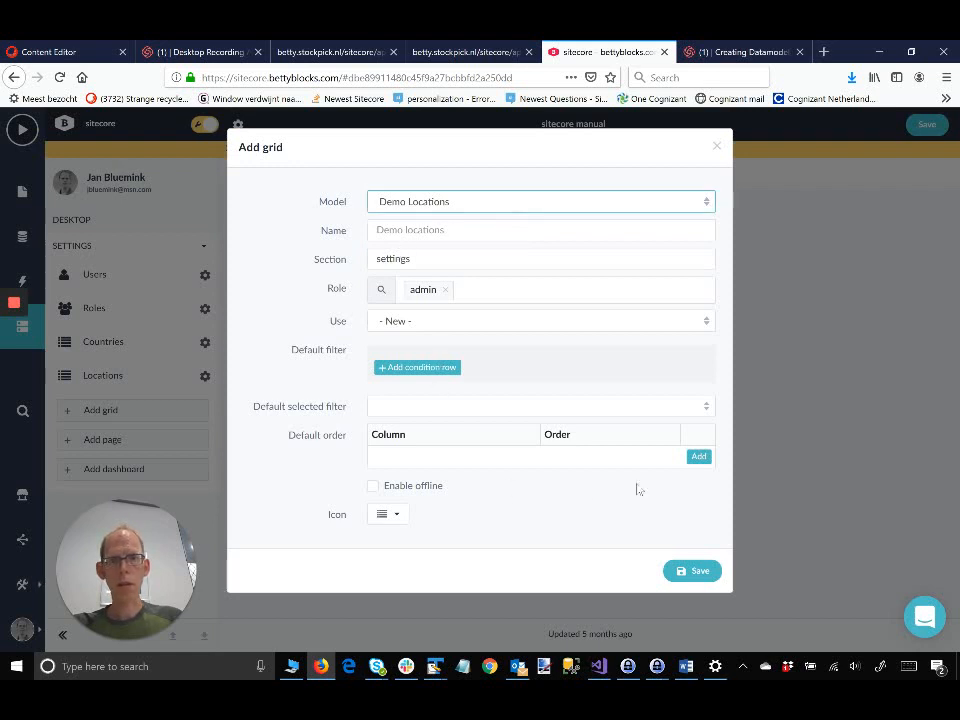
left_click(698, 457)
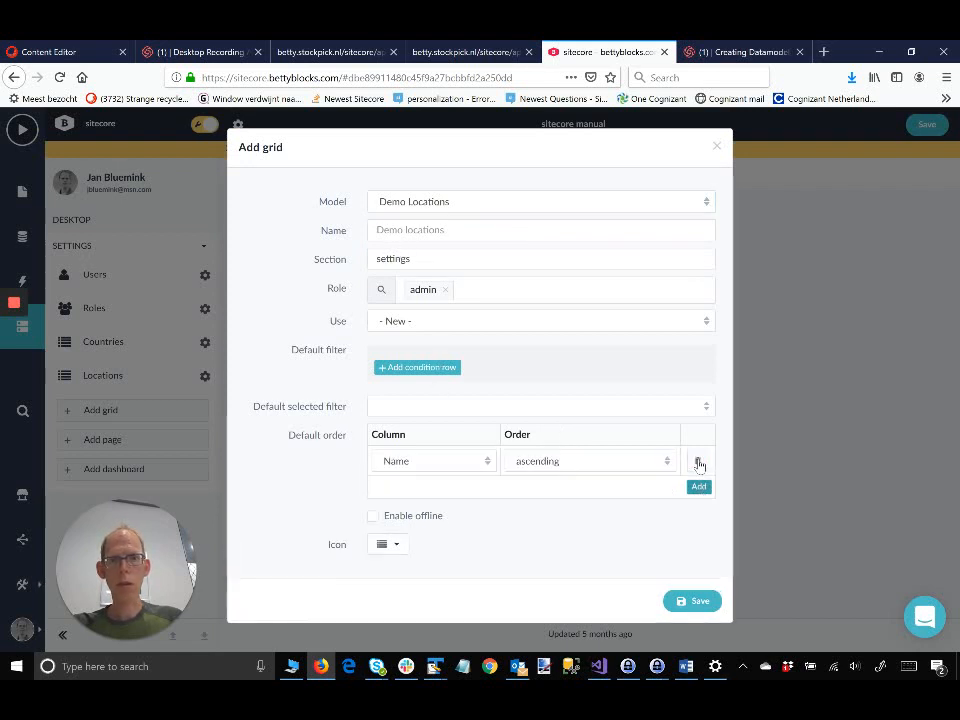
left_click(489, 462)
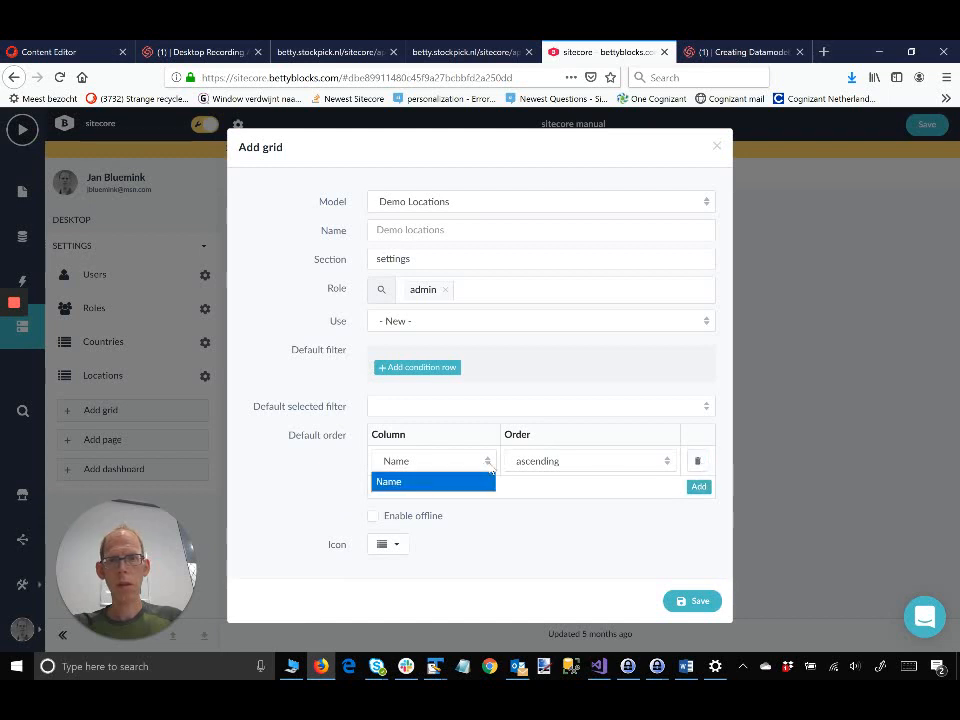
left_click(495, 461)
left_click(489, 461)
left_click(489, 461)
left_click(700, 604)
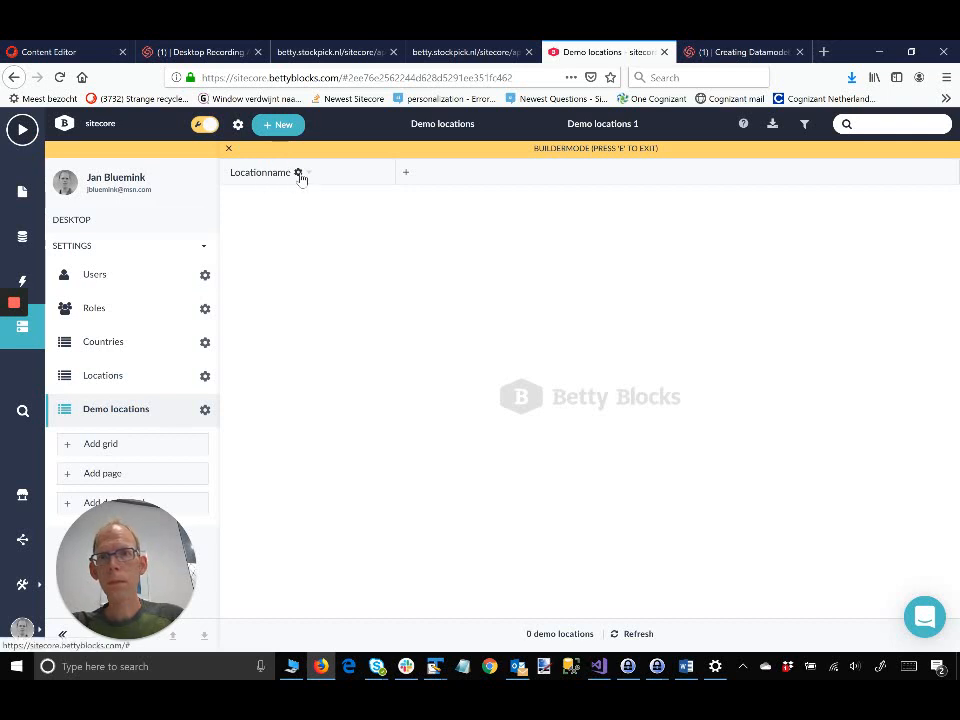
Step: Inspect the Locationname column settings without changing them, then turn builder mode off
left_click(298, 173)
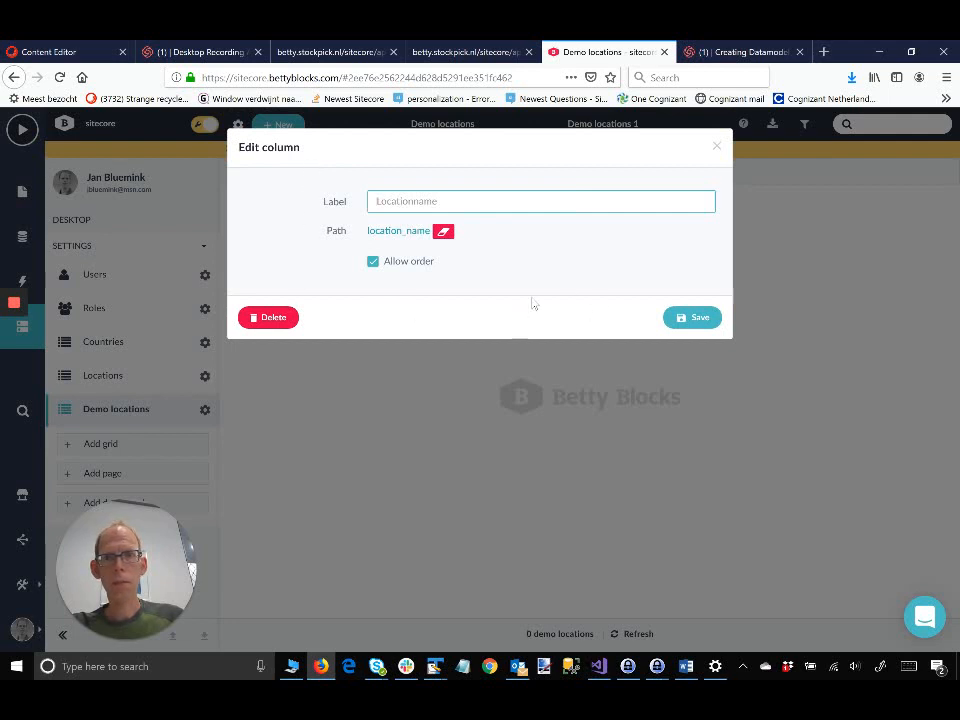
left_click(716, 148)
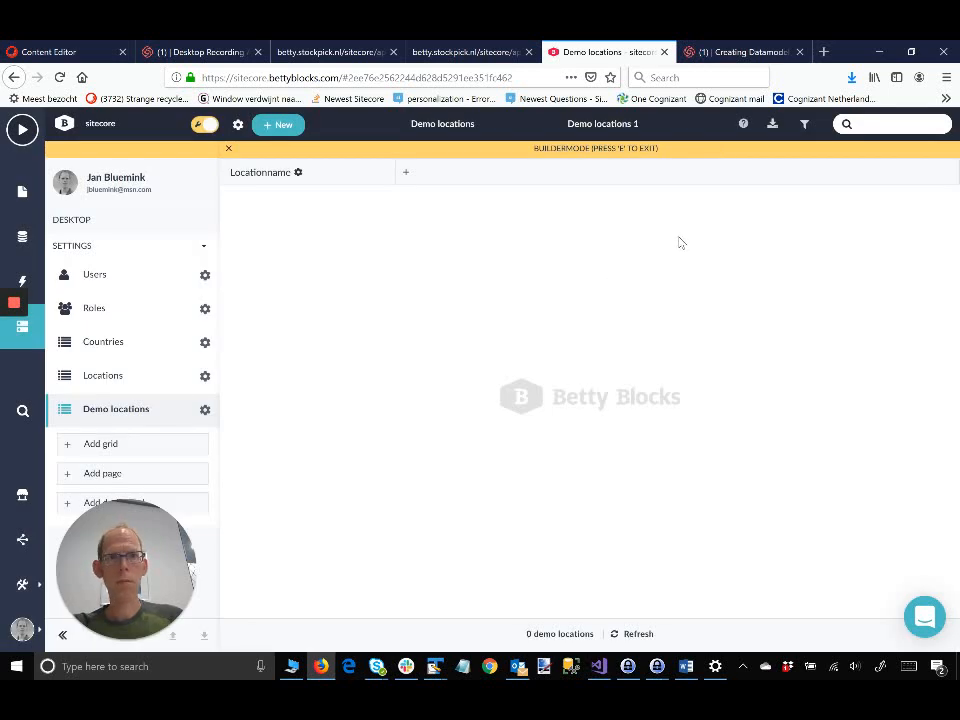
left_click(200, 125)
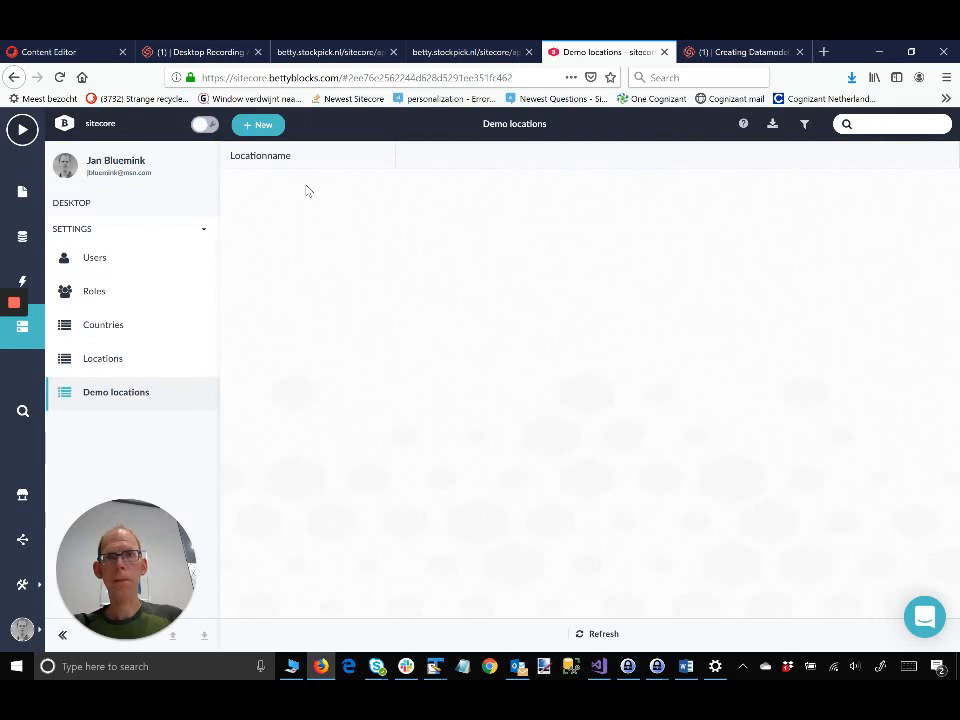
Step: Add and save a demo location record with Locationname 'test', then reopen and close it
left_click(256, 126)
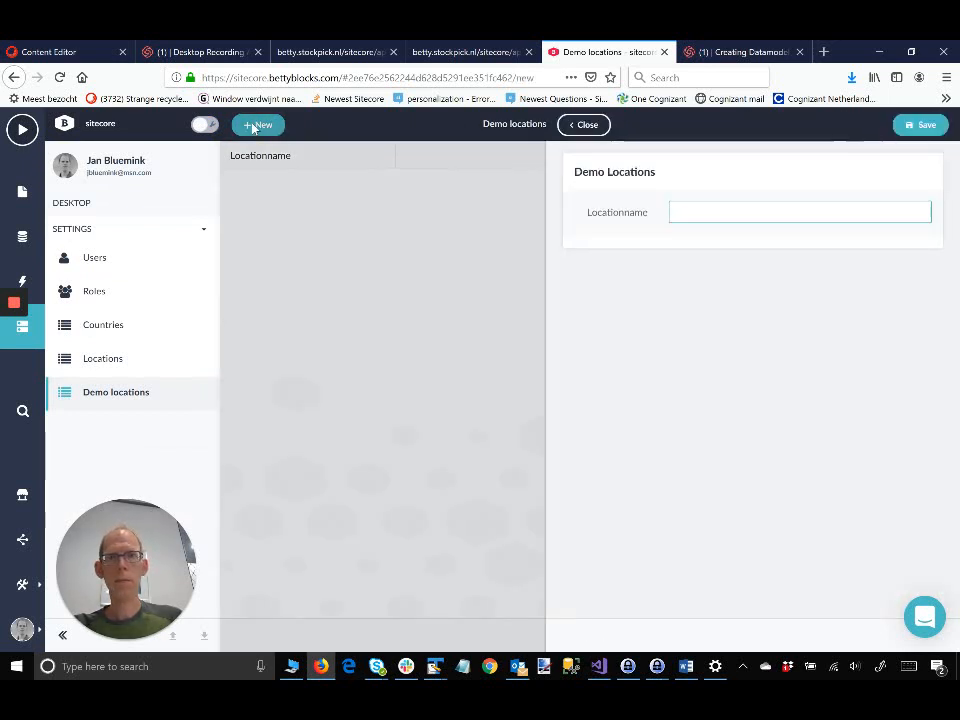
type("t")
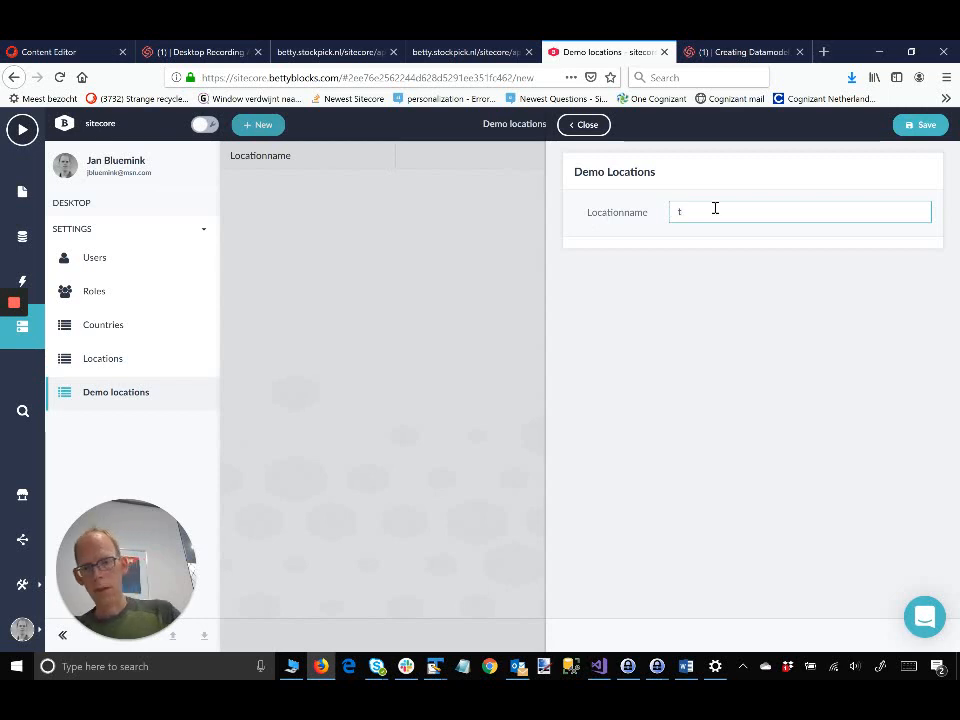
type("esdt")
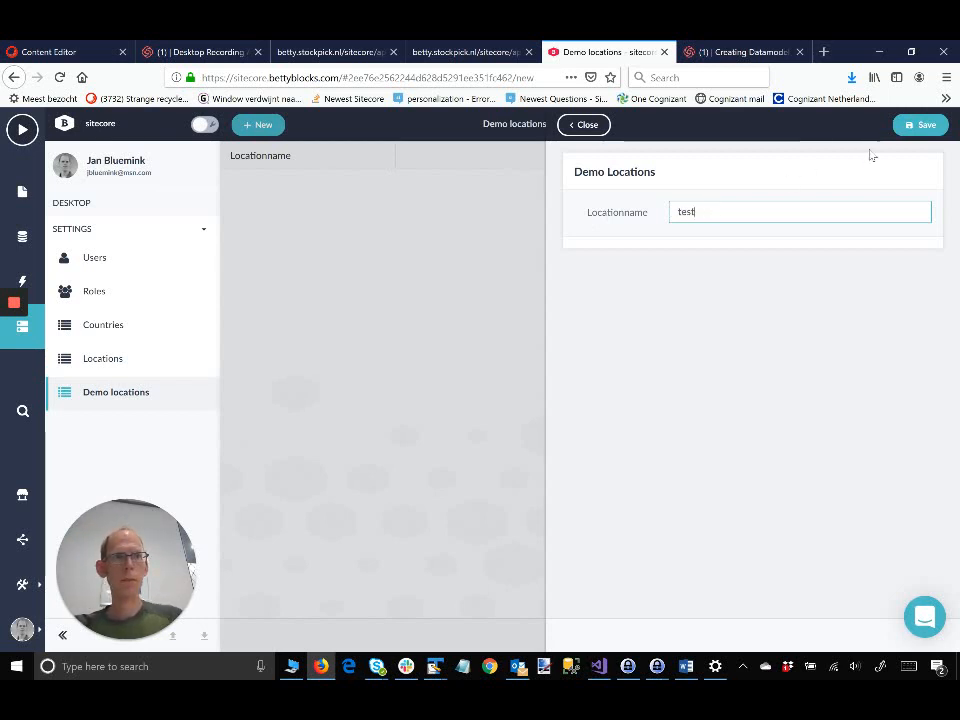
left_click(926, 130)
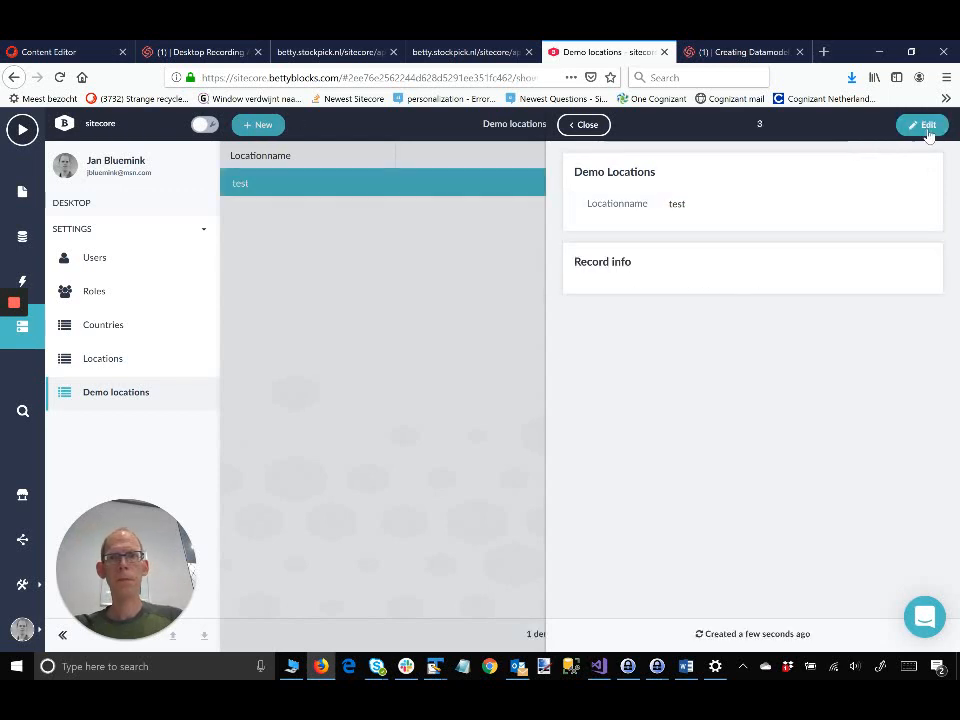
left_click(589, 125)
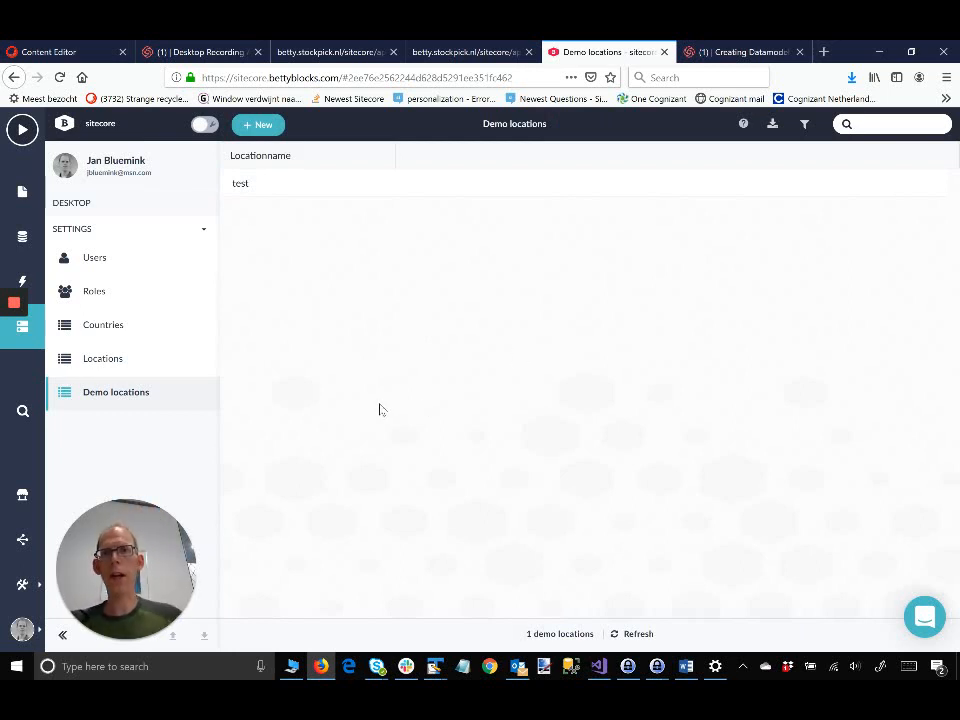
left_click(254, 185)
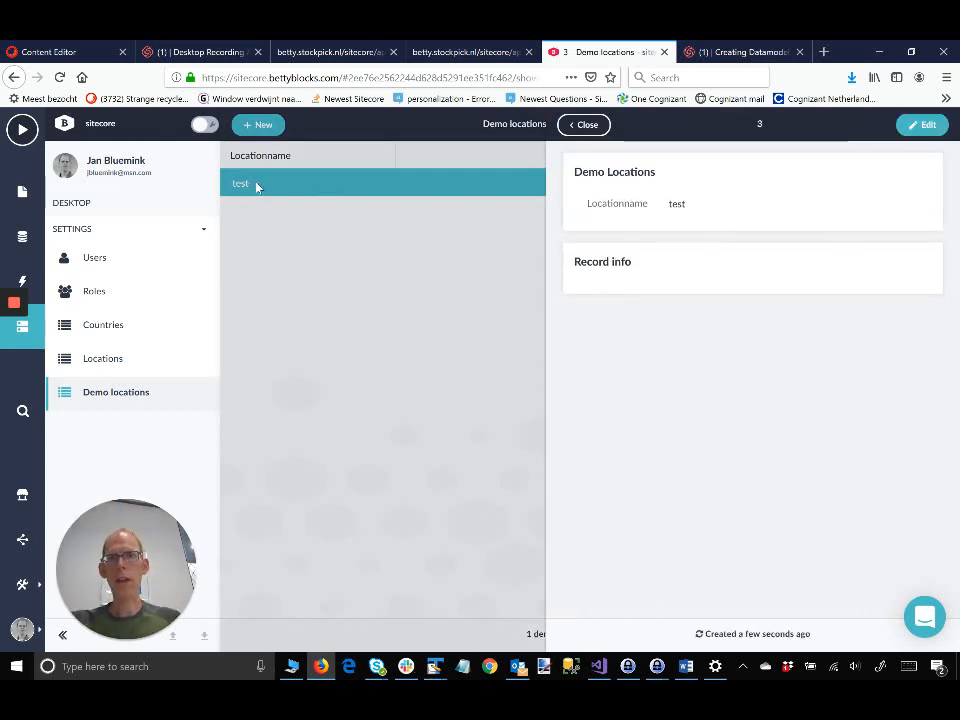
left_click(446, 155)
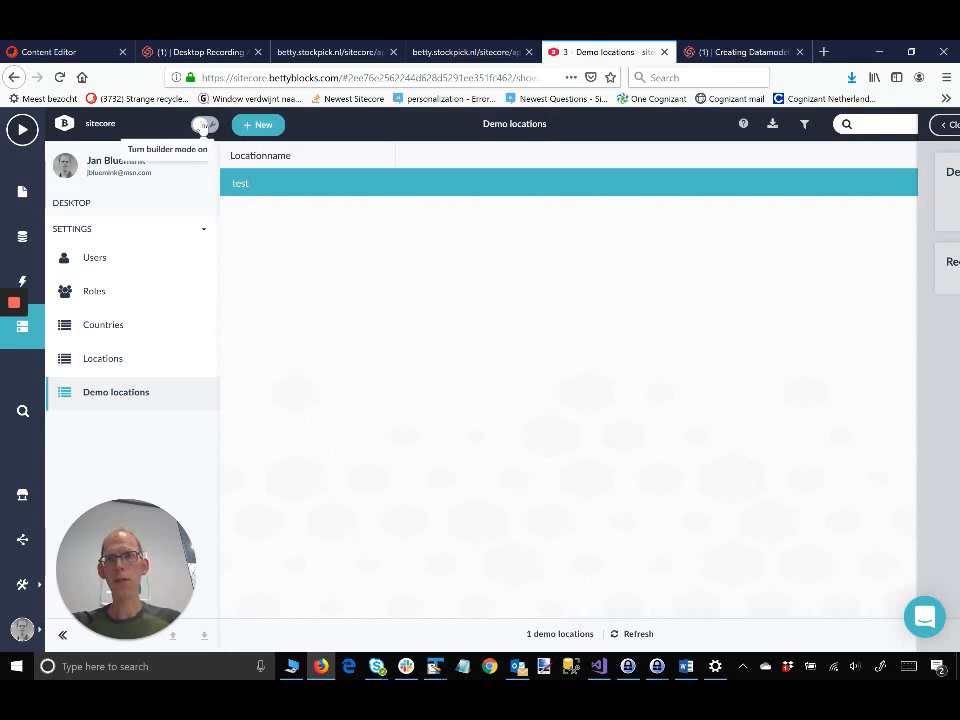
Step: Add a Created at column to the Demo locations grid in builder mode, then exit builder mode
left_click(203, 124)
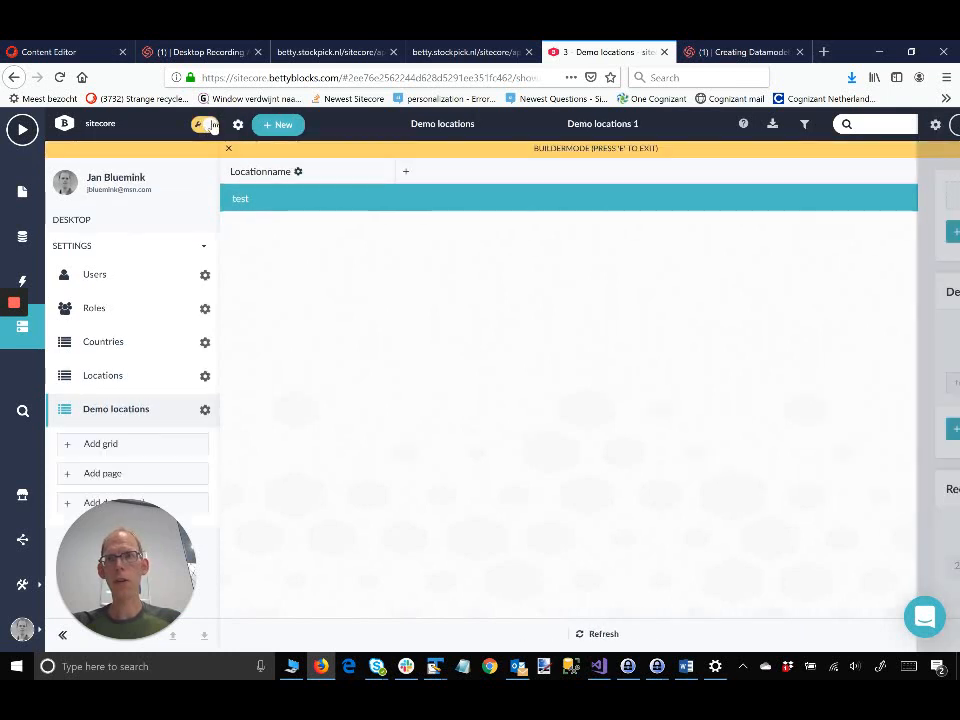
left_click(409, 174)
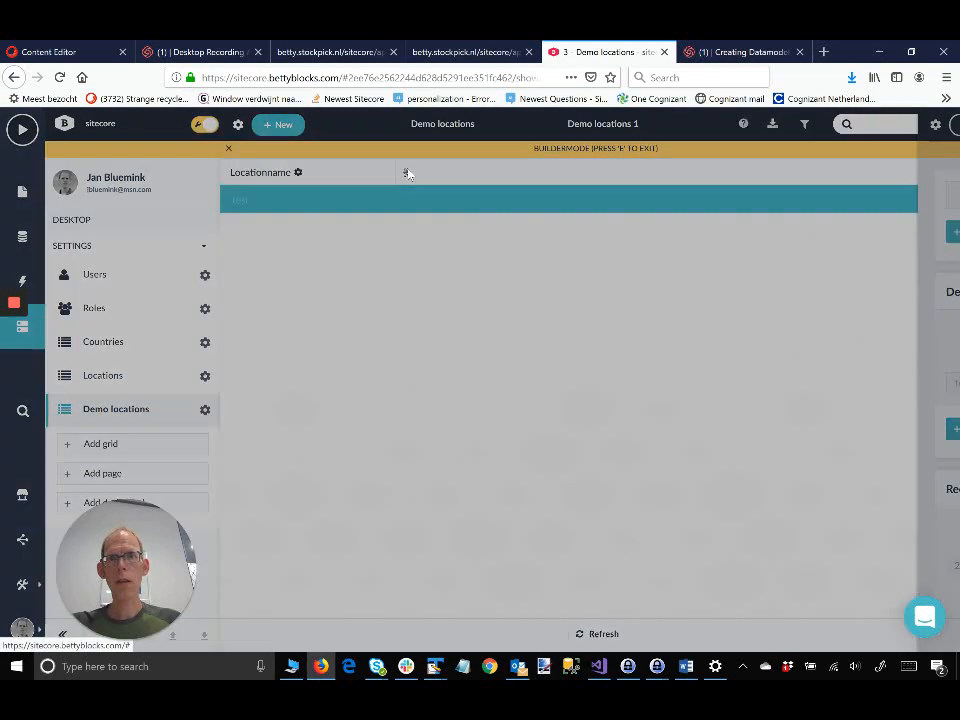
left_click(228, 219)
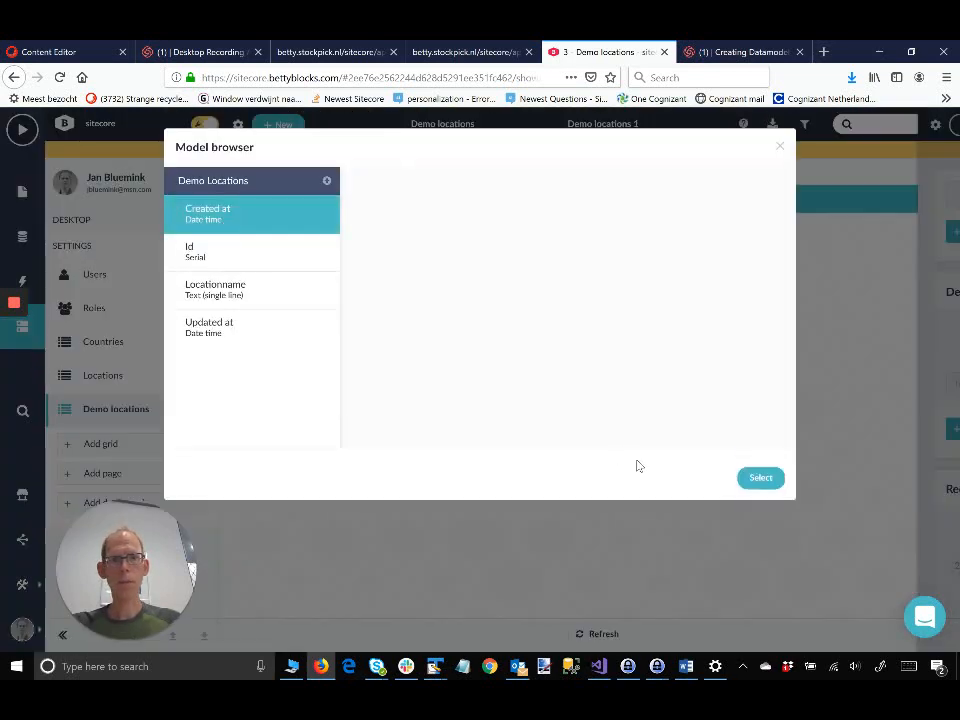
left_click(757, 484)
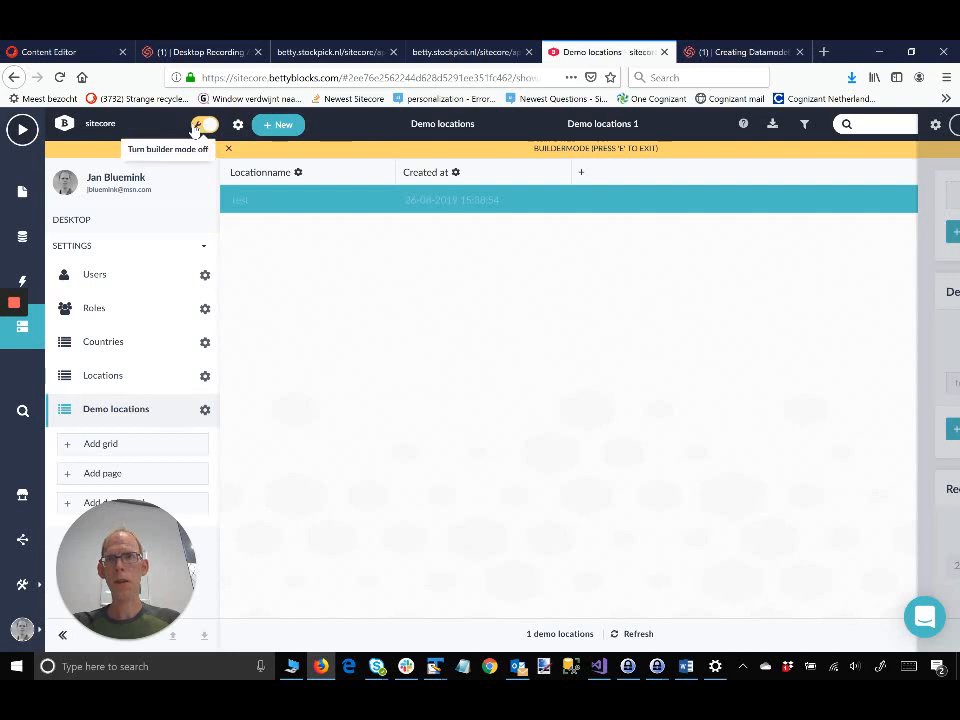
left_click(203, 124)
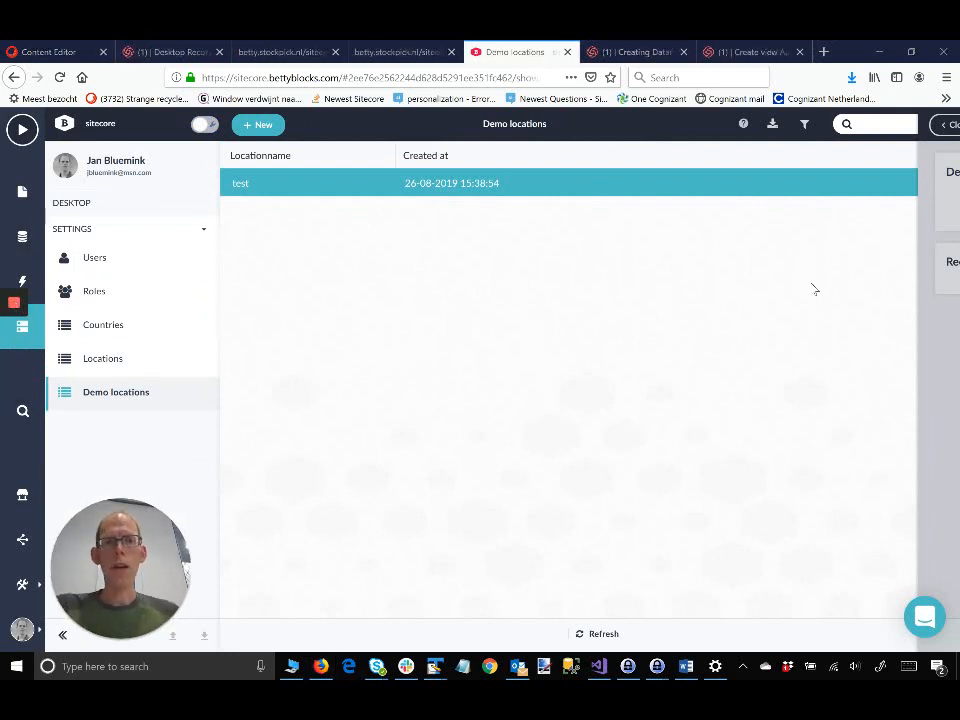
Step: Create a new action with the description 'Demo get loctions' and save it
left_click(20, 284)
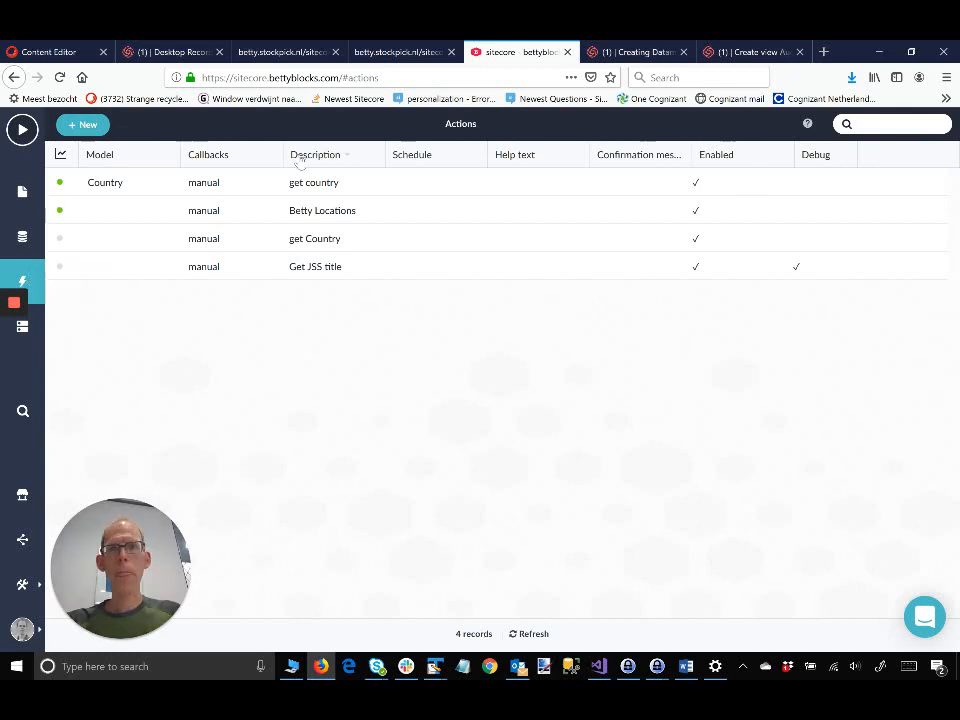
left_click(89, 126)
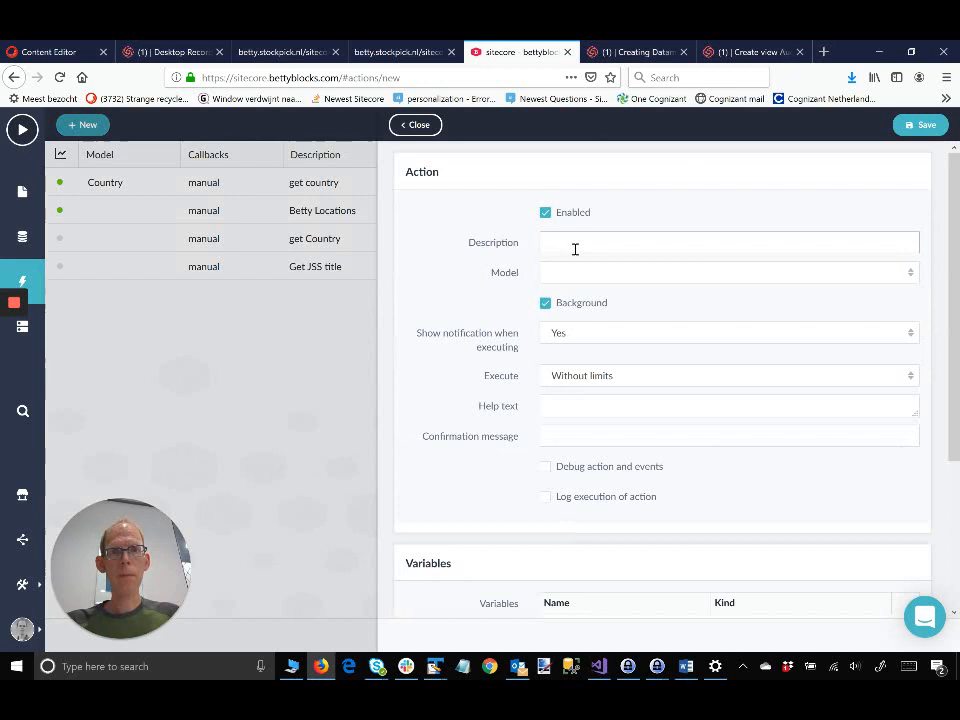
left_click(575, 248)
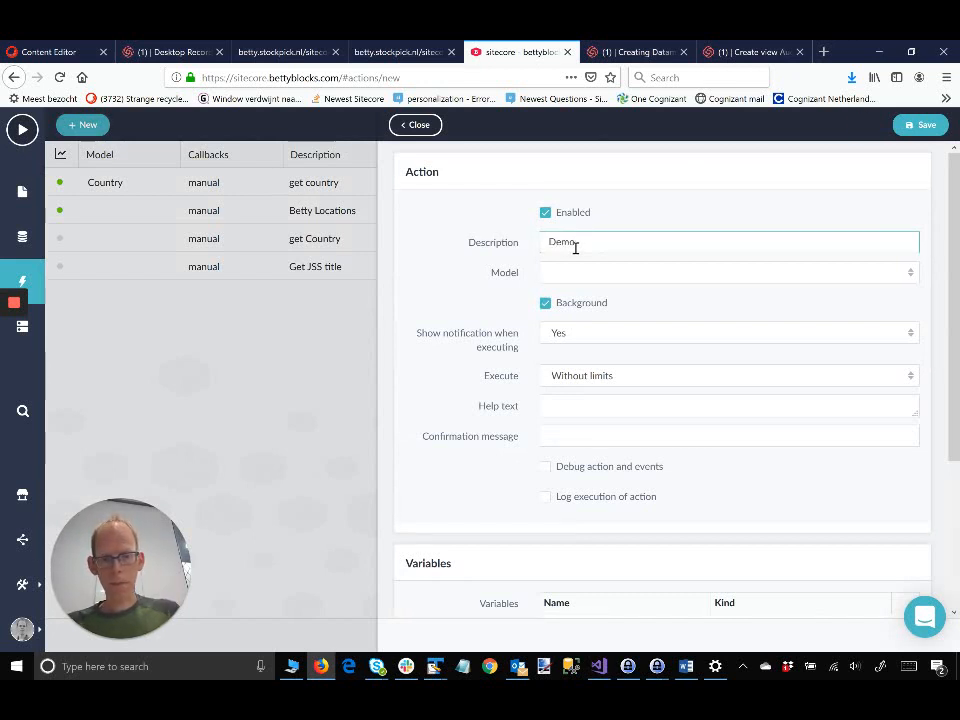
type("Demo get locations")
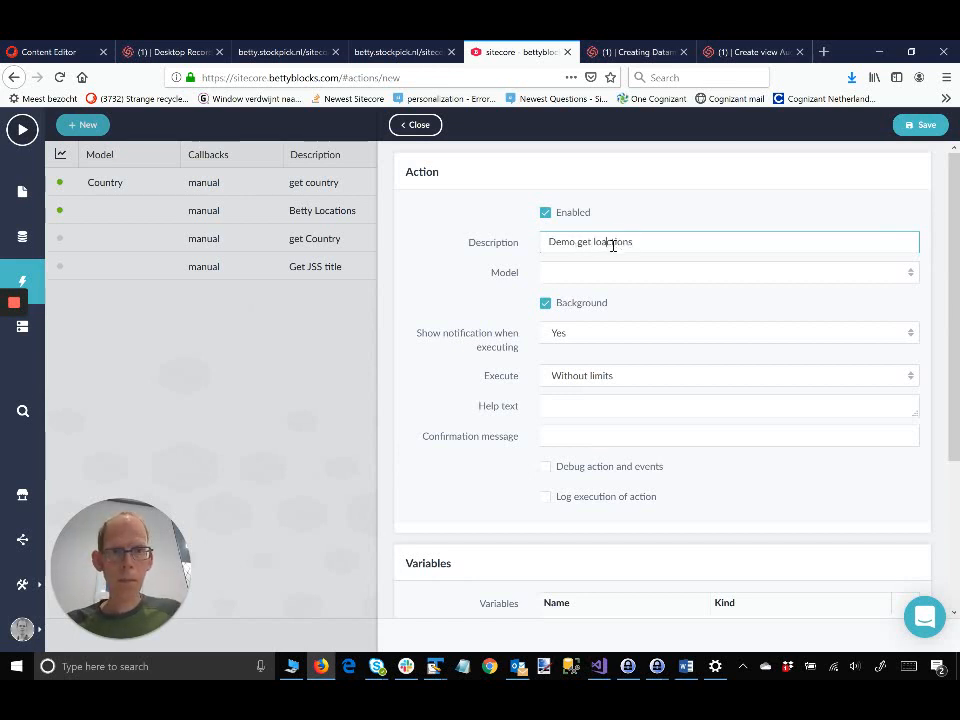
left_click(613, 245)
key("BackSpace")
scroll(673, 312, "down", 1)
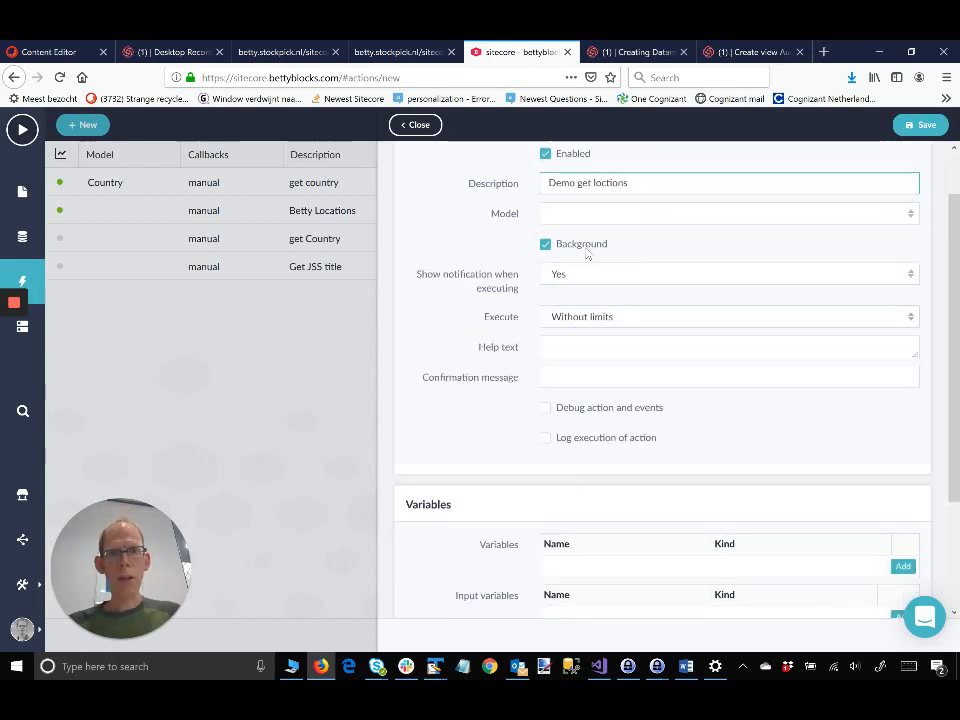
scroll(588, 255, "down", 3)
scroll(589, 255, "up", 4)
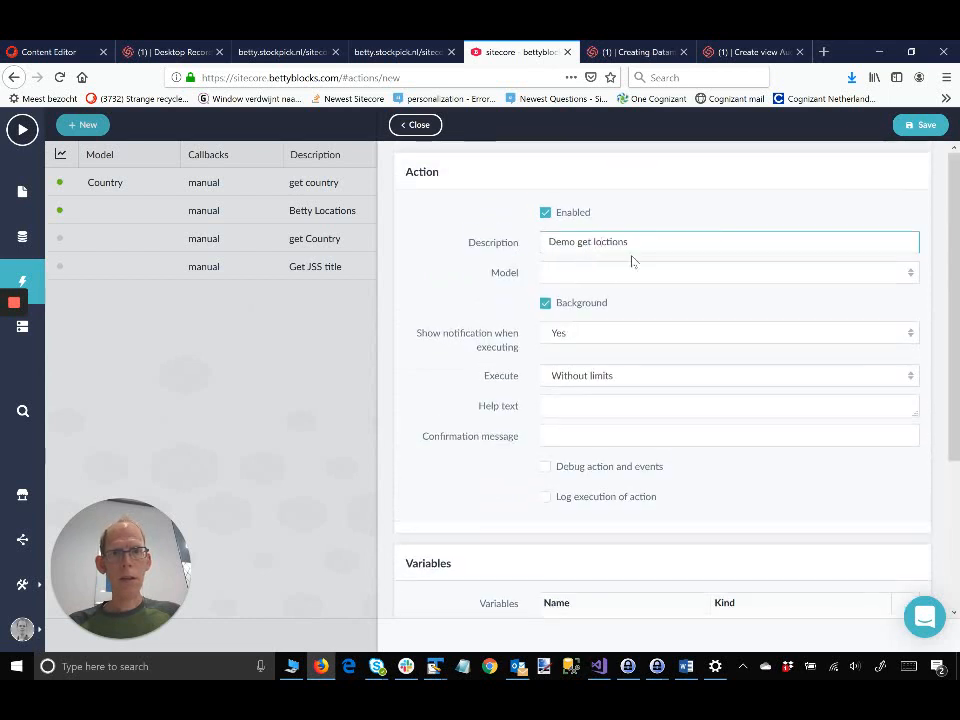
scroll(811, 319, "down", 1)
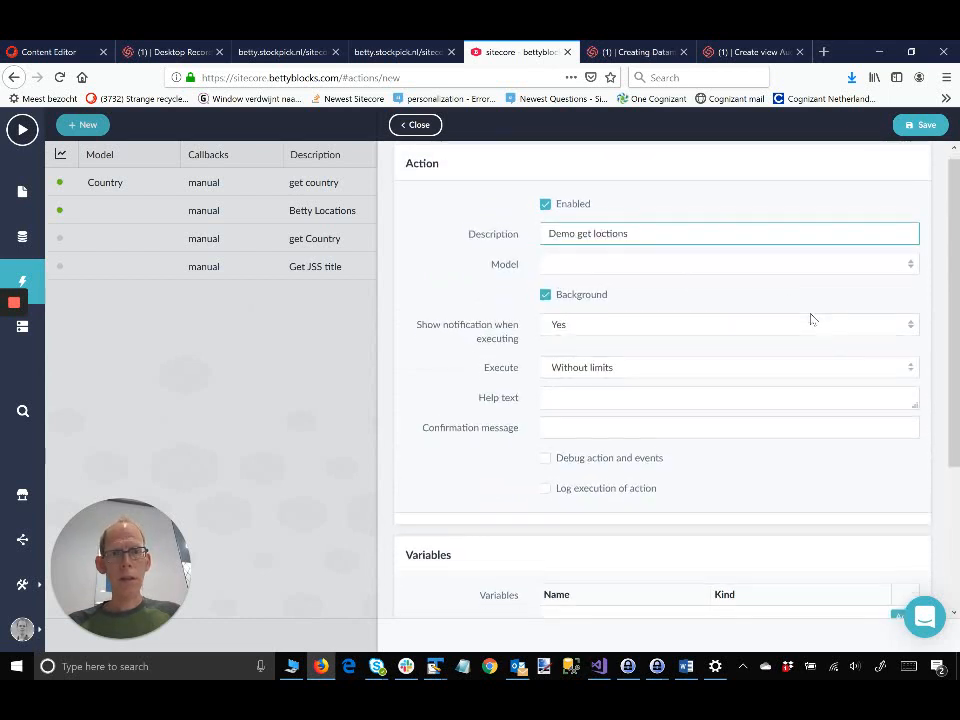
scroll(811, 319, "down", 2)
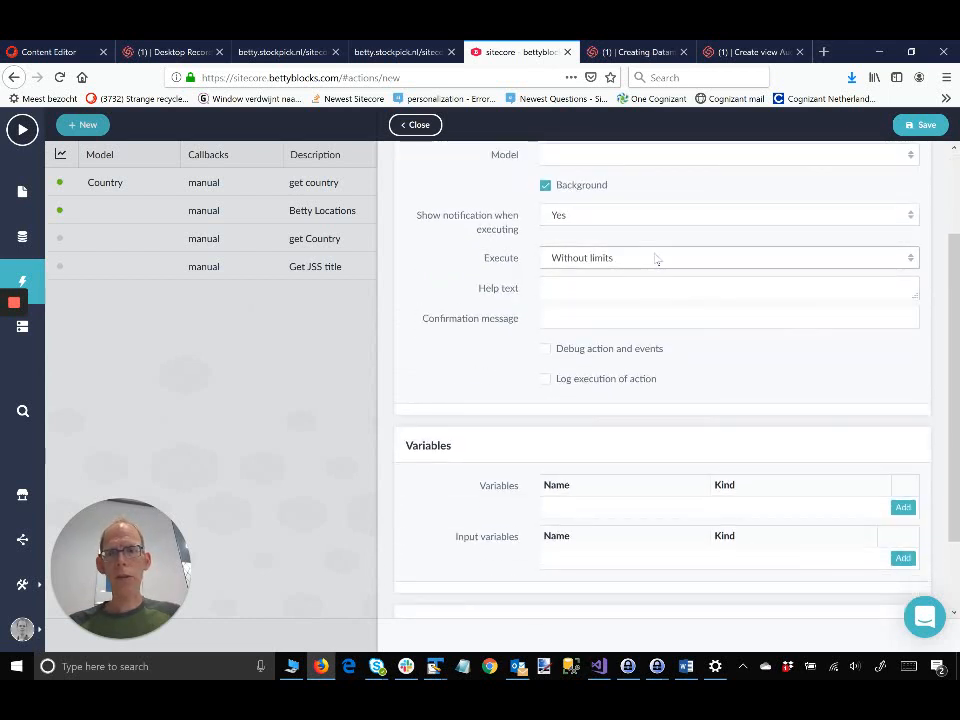
left_click(913, 124)
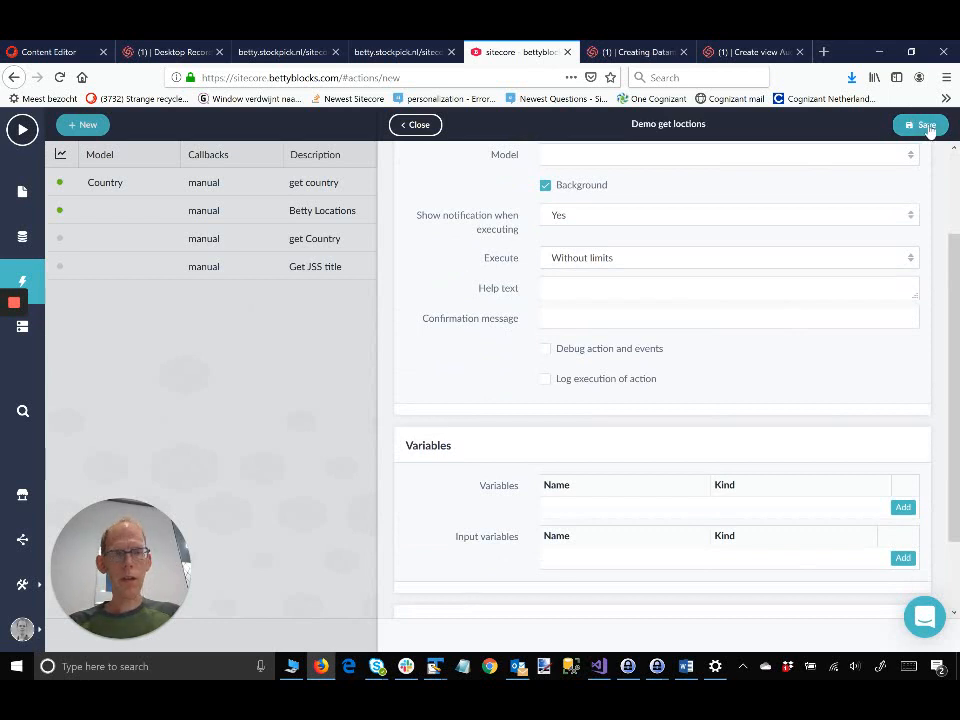
scroll(735, 319, "up", 2)
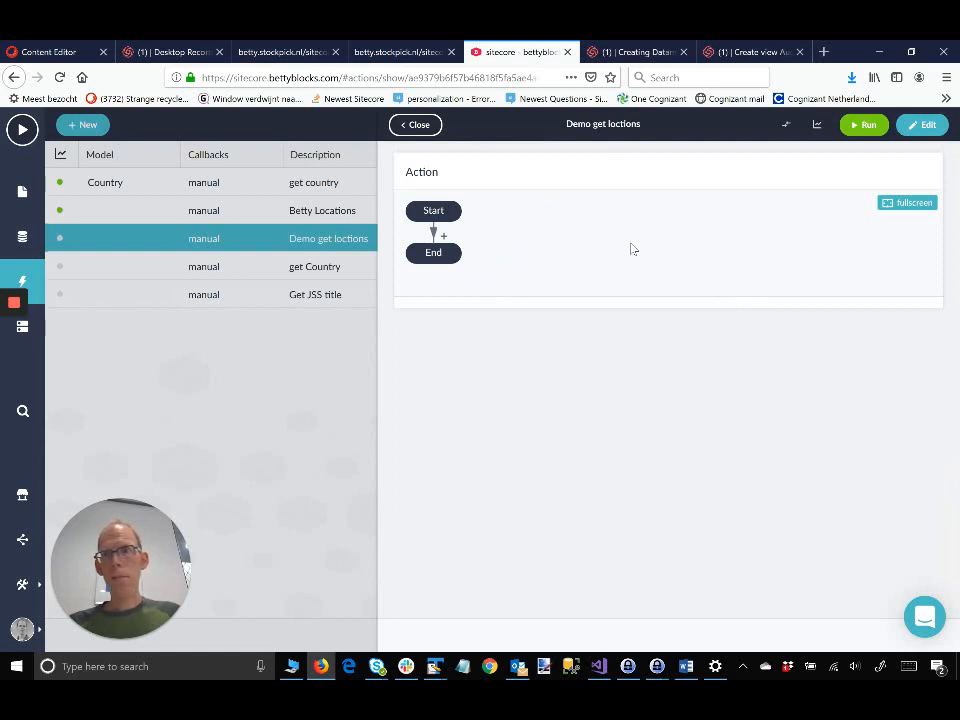
Step: Insert an Http request event between Start and End of the action flow
left_click(437, 232)
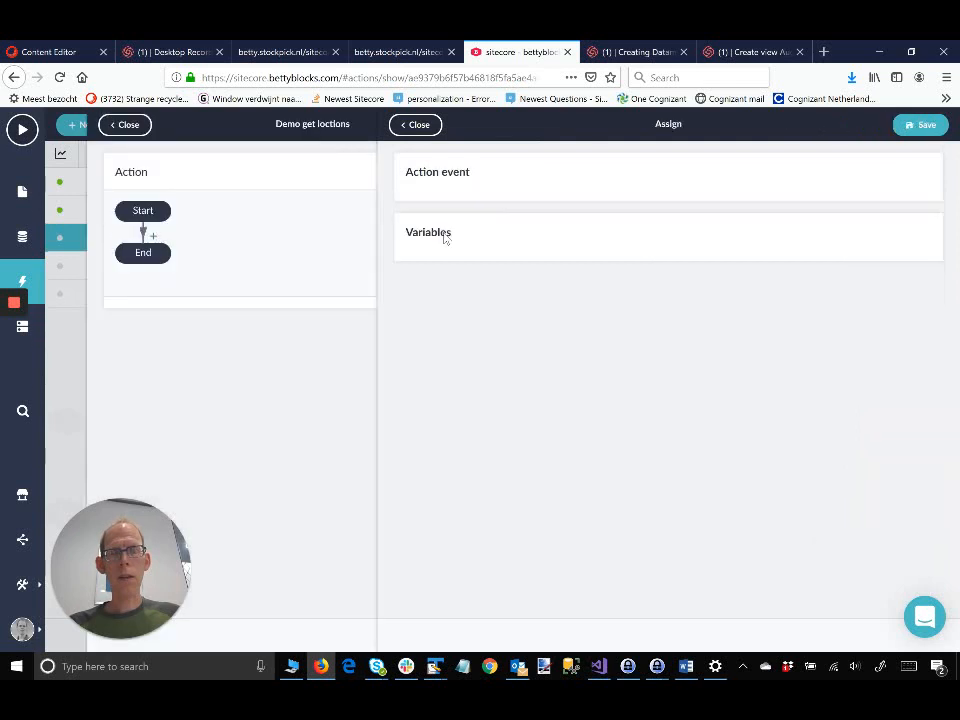
left_click(676, 214)
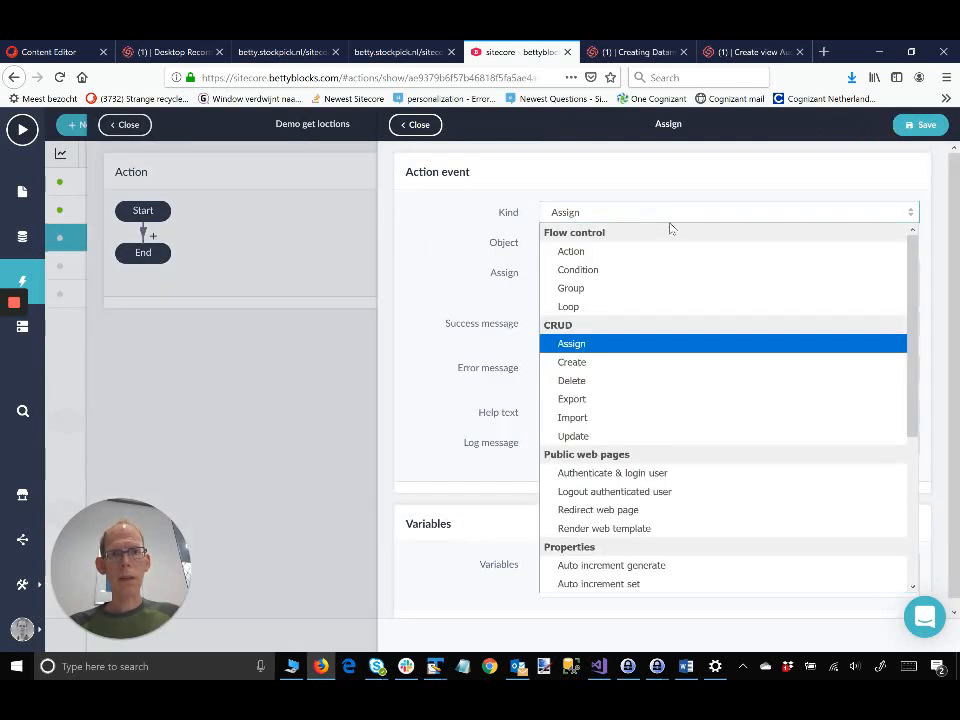
scroll(650, 392, "down", 3)
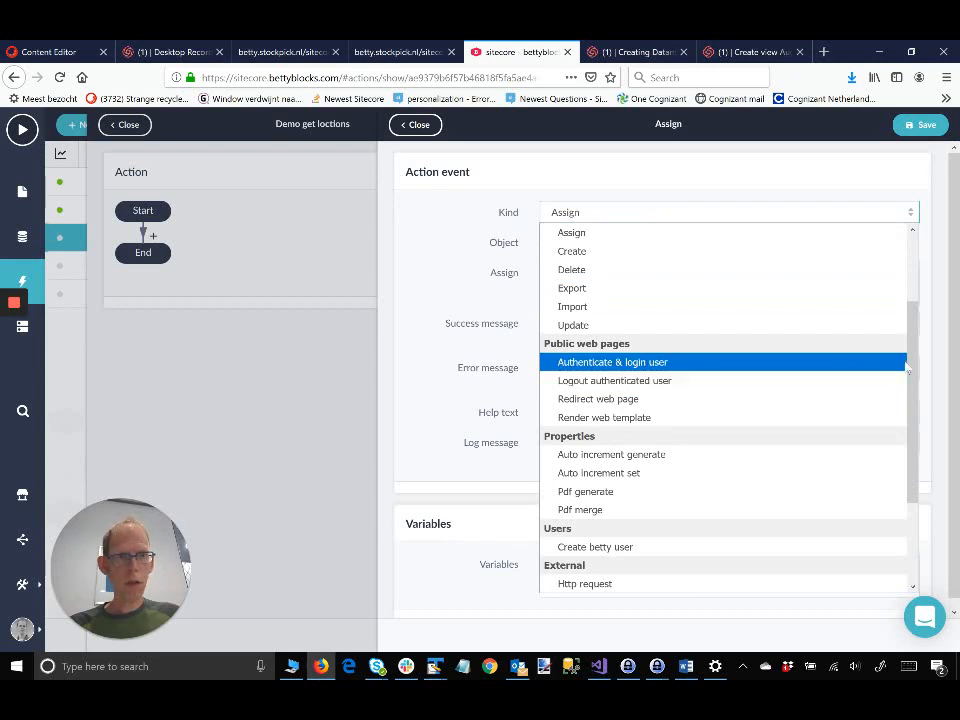
left_click_drag(908, 370, 911, 497)
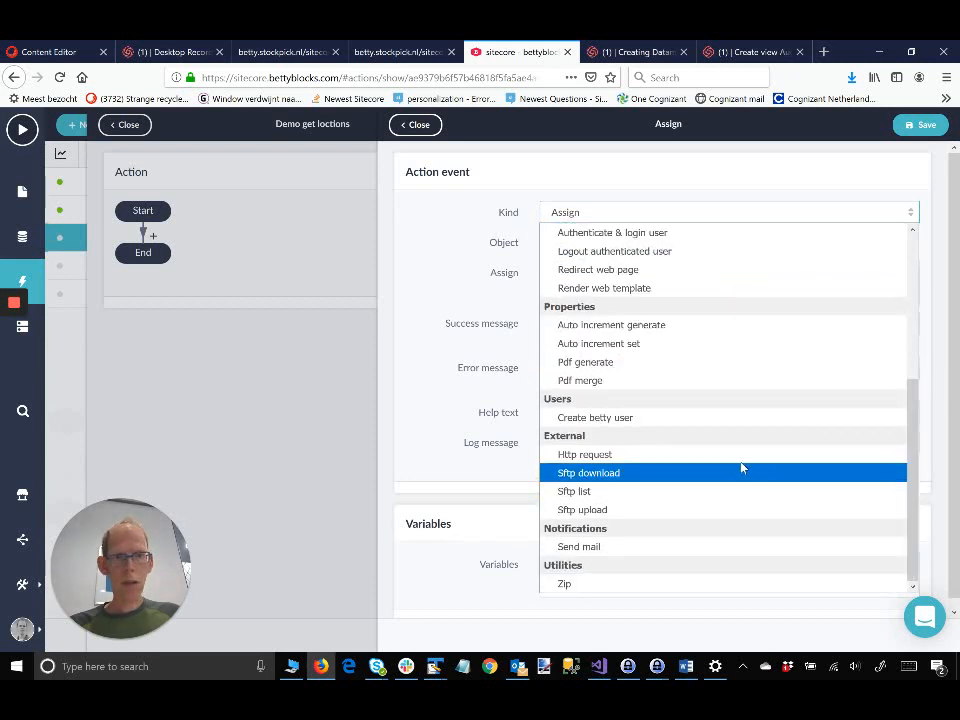
key("Escape")
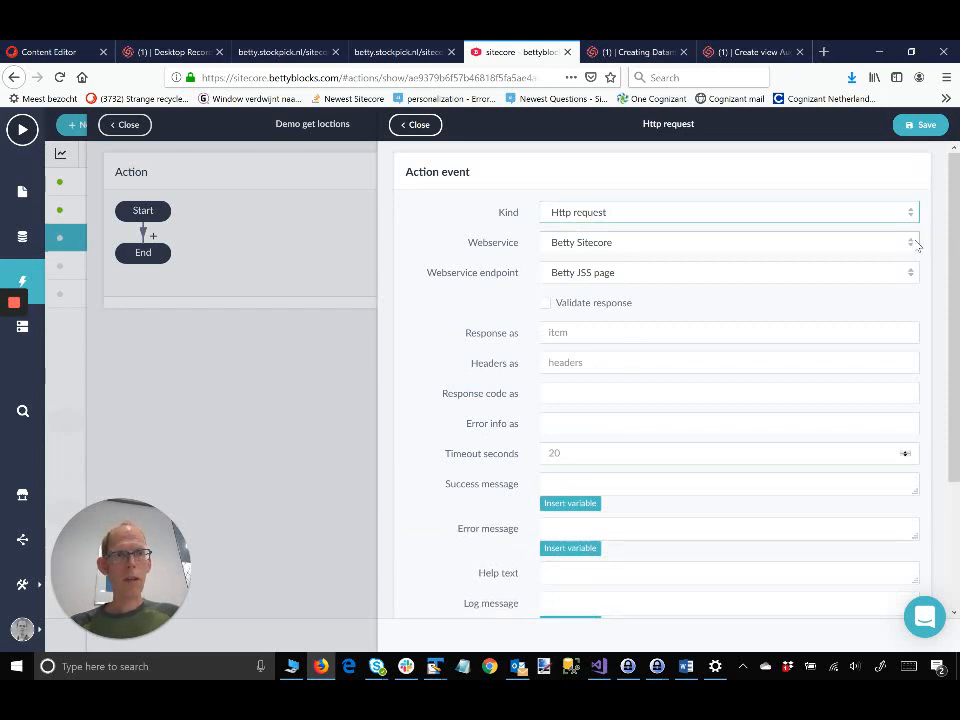
Step: Set the request's webservice to Demo and its endpoint to Demo locations
left_click(914, 244)
left_click(793, 281)
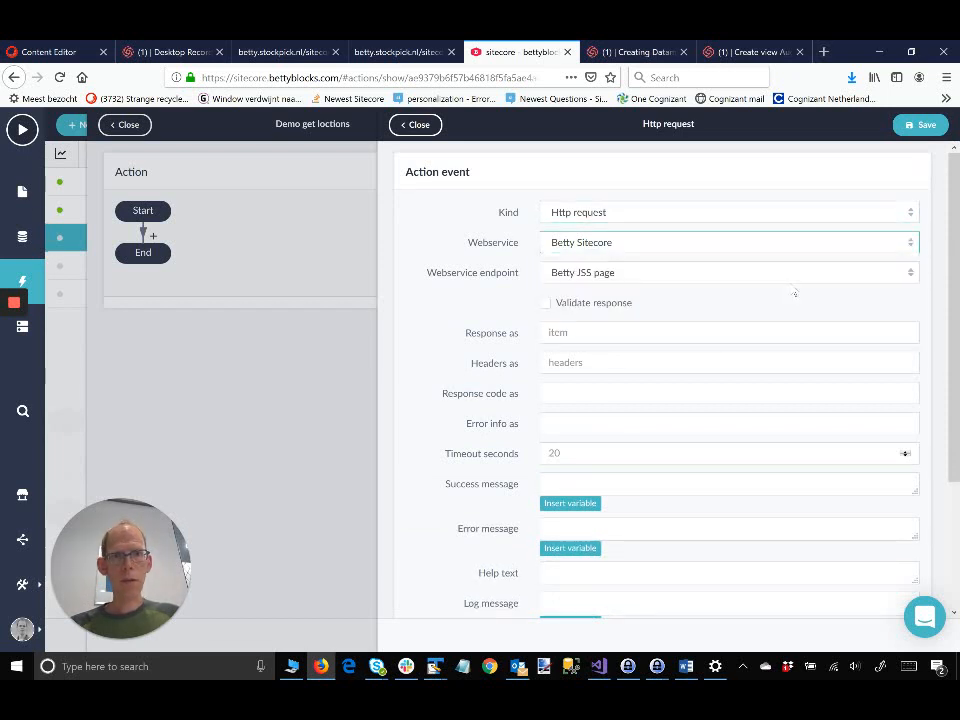
left_click(904, 274)
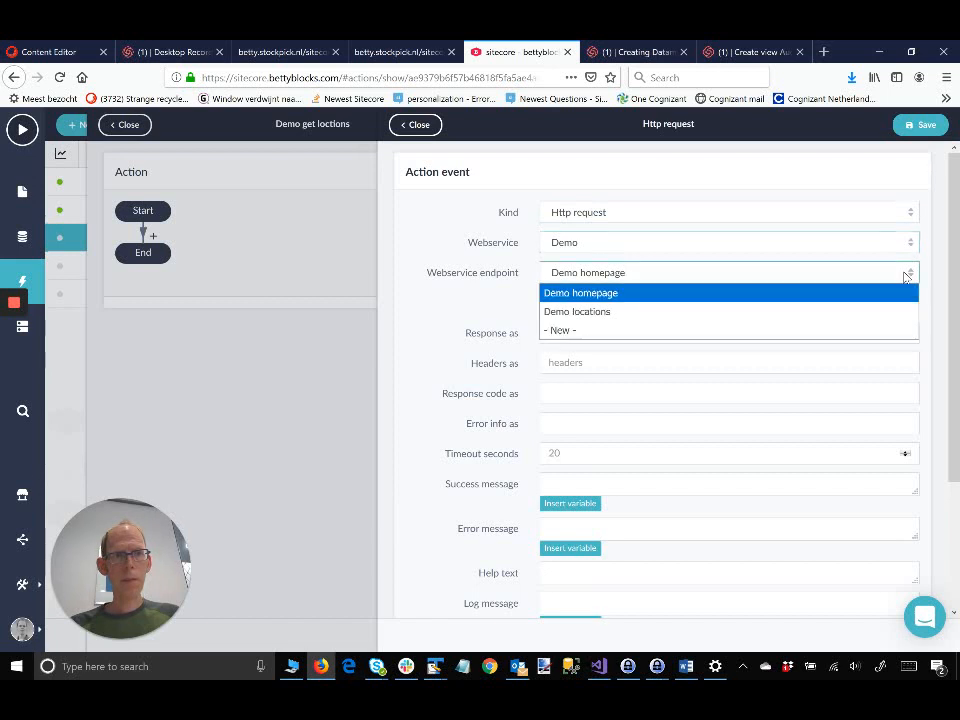
key("Escape")
key("Down")
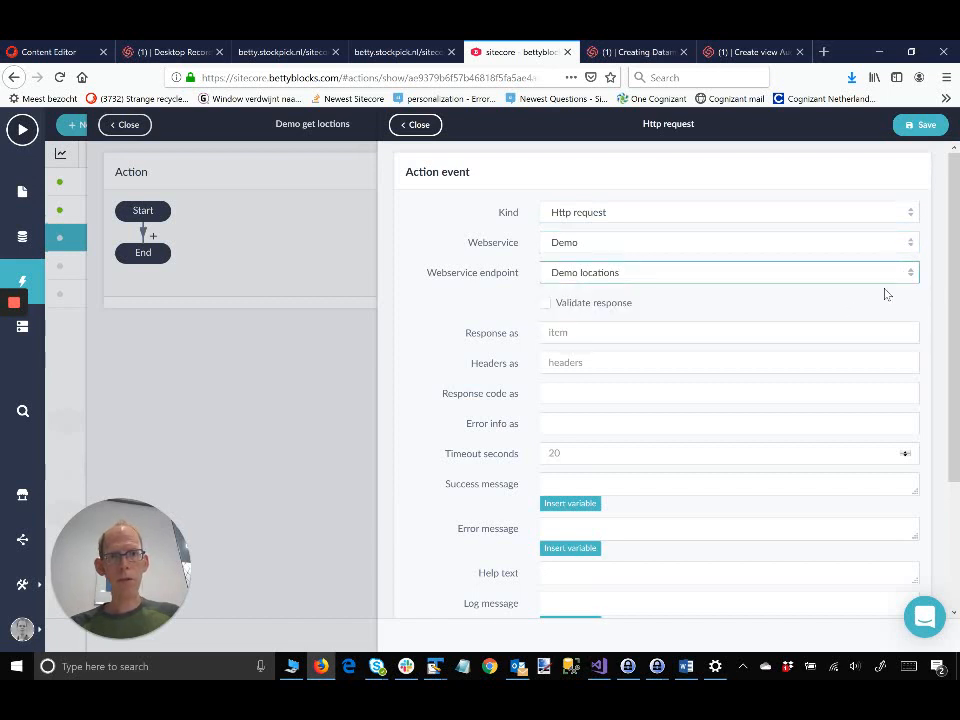
scroll(743, 332, "down", 2)
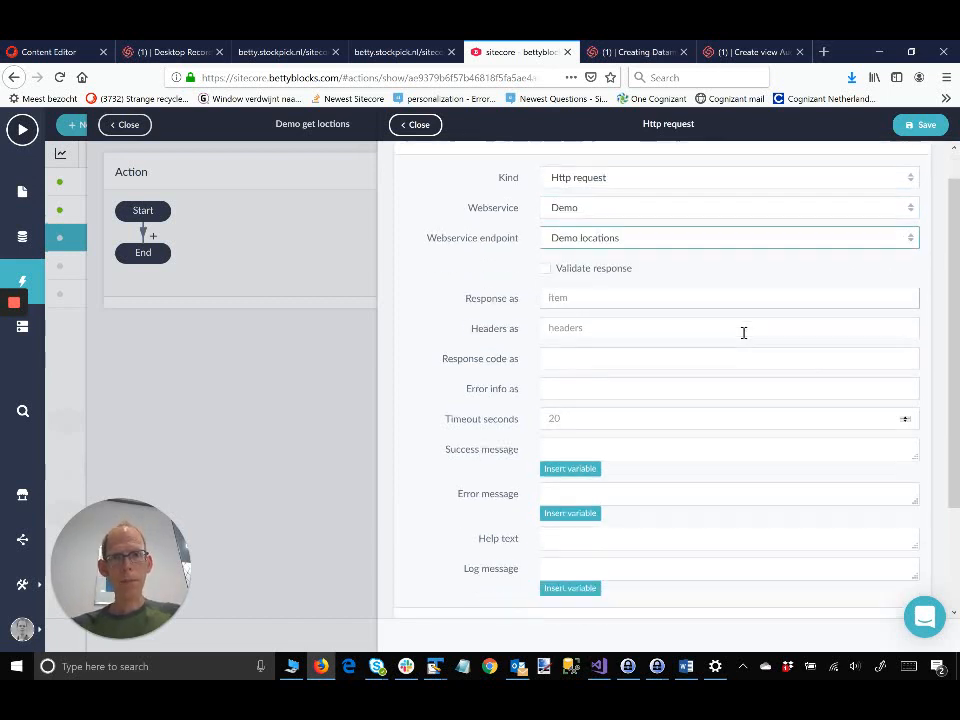
scroll(743, 332, "down", 1)
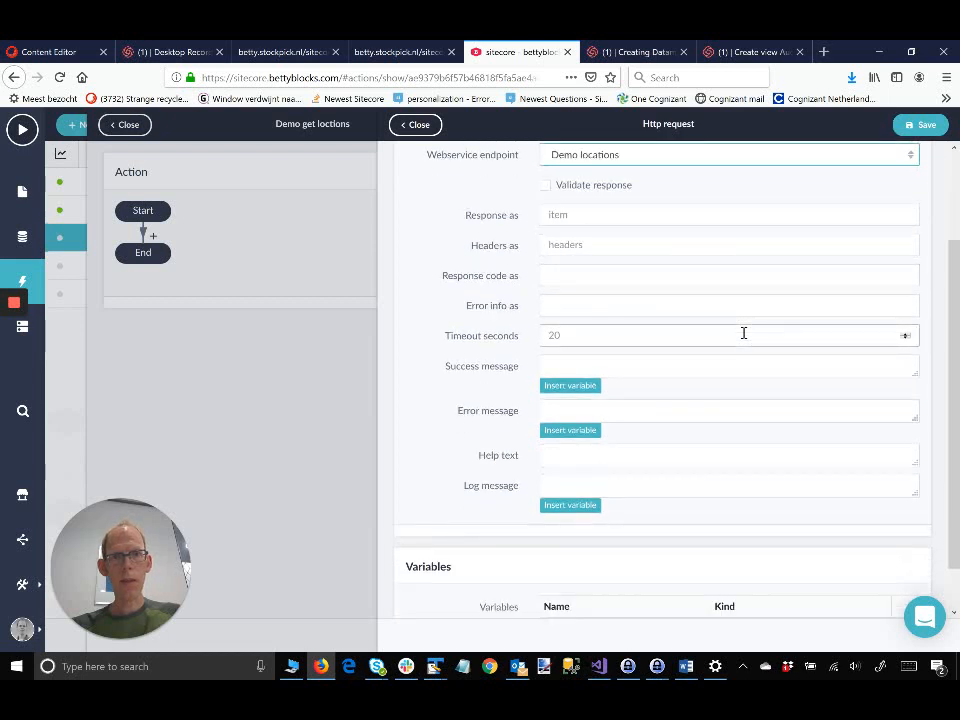
Step: Store the request's response as demoLocations and save the Demo locations request step
left_click(583, 217)
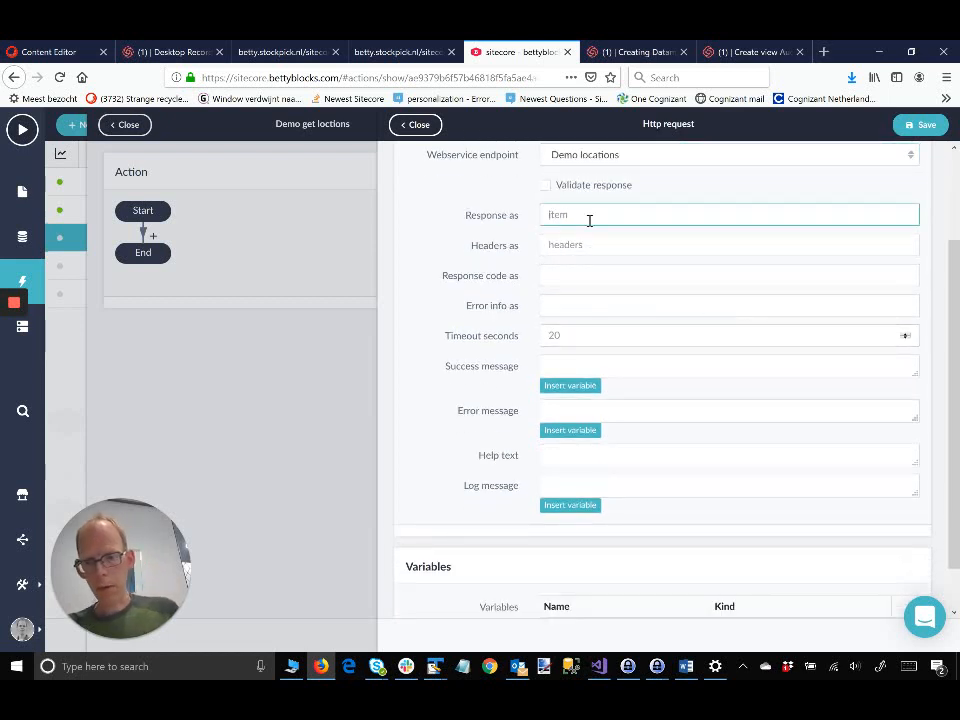
key("shift")
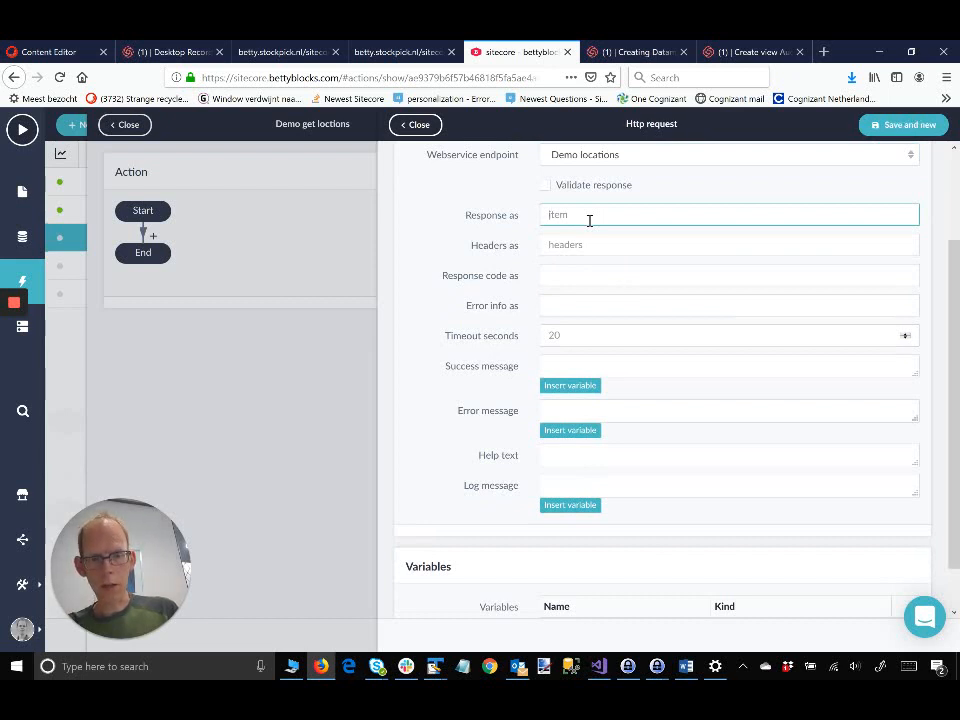
type("I")
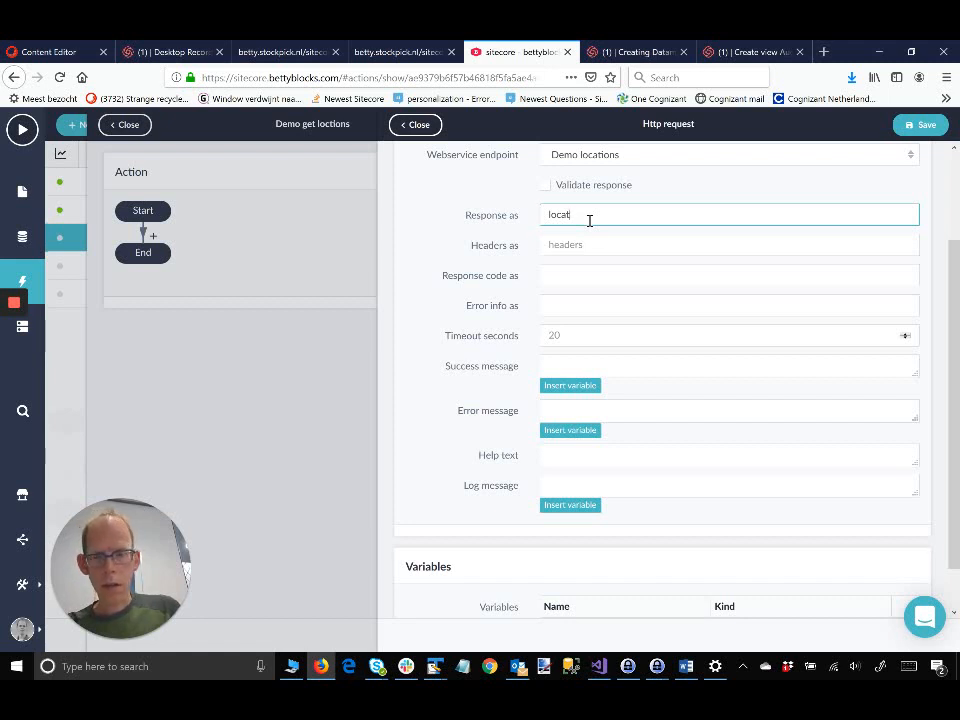
type("ocatio")
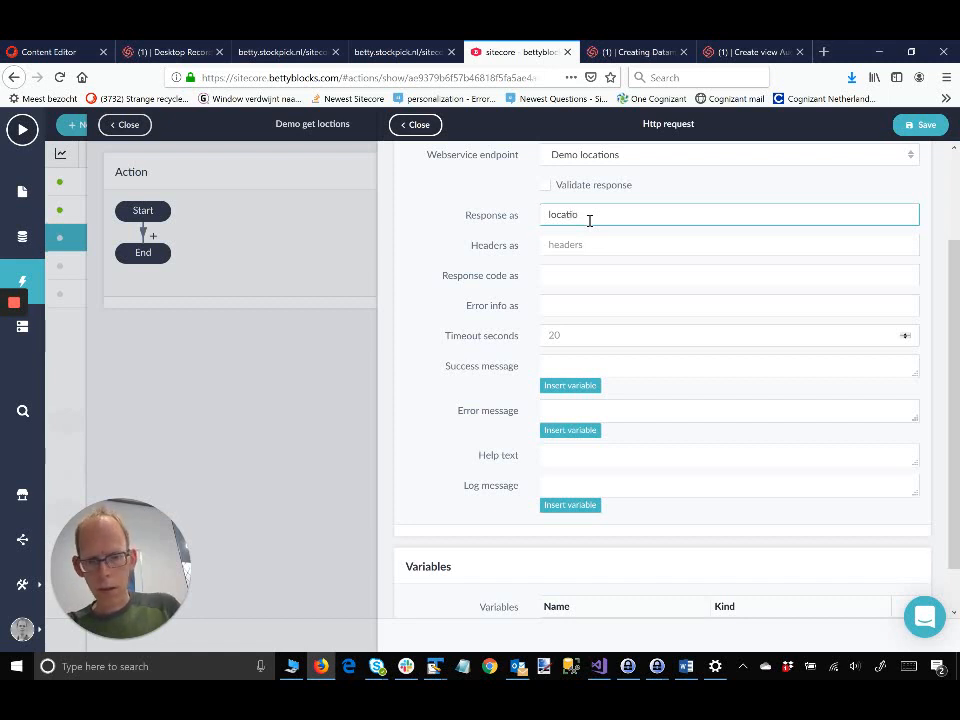
type("ns")
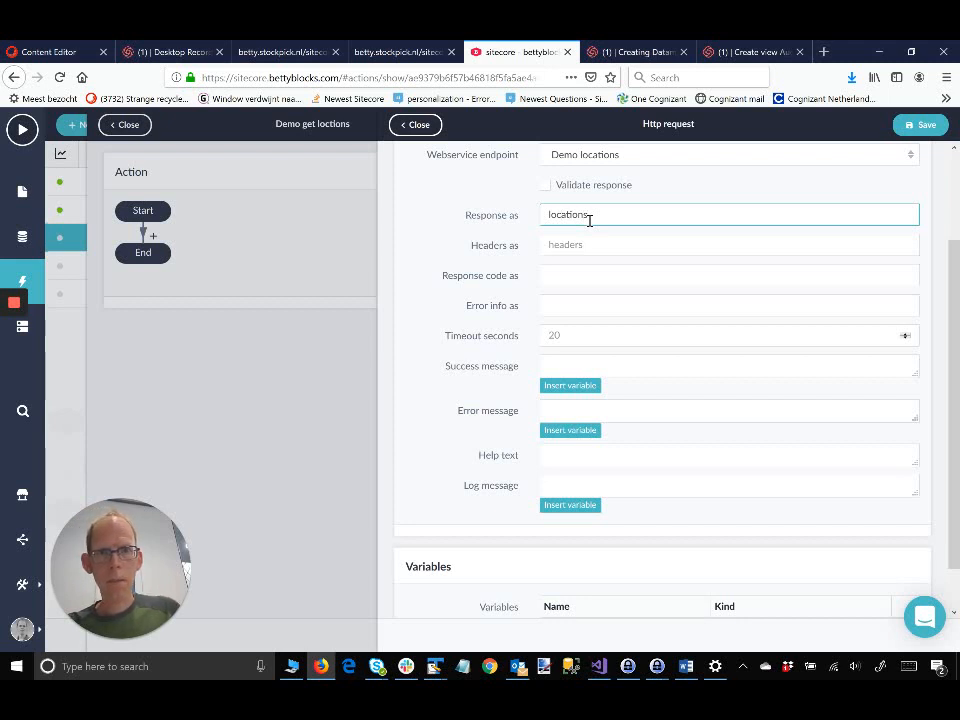
key("Home")
type("demo")
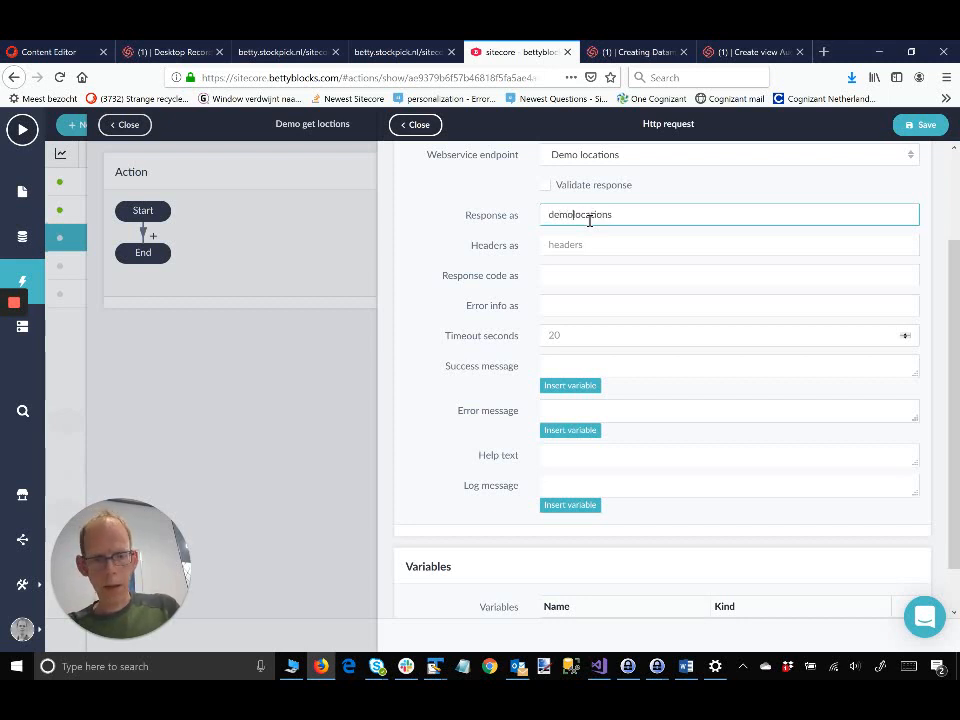
key("Delete")
type("L")
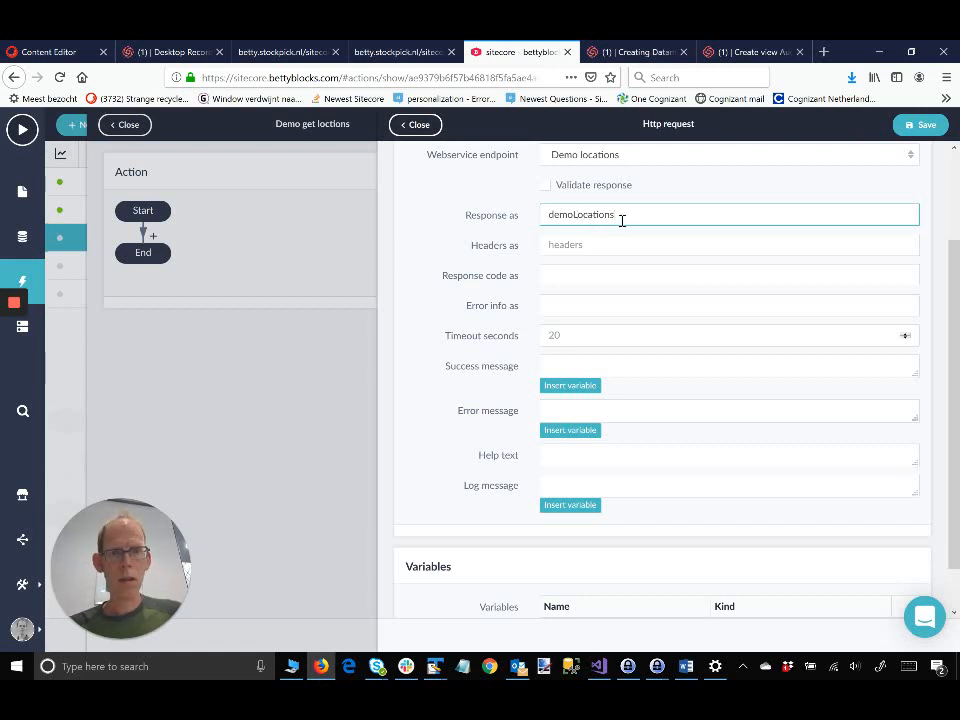
left_click(918, 126)
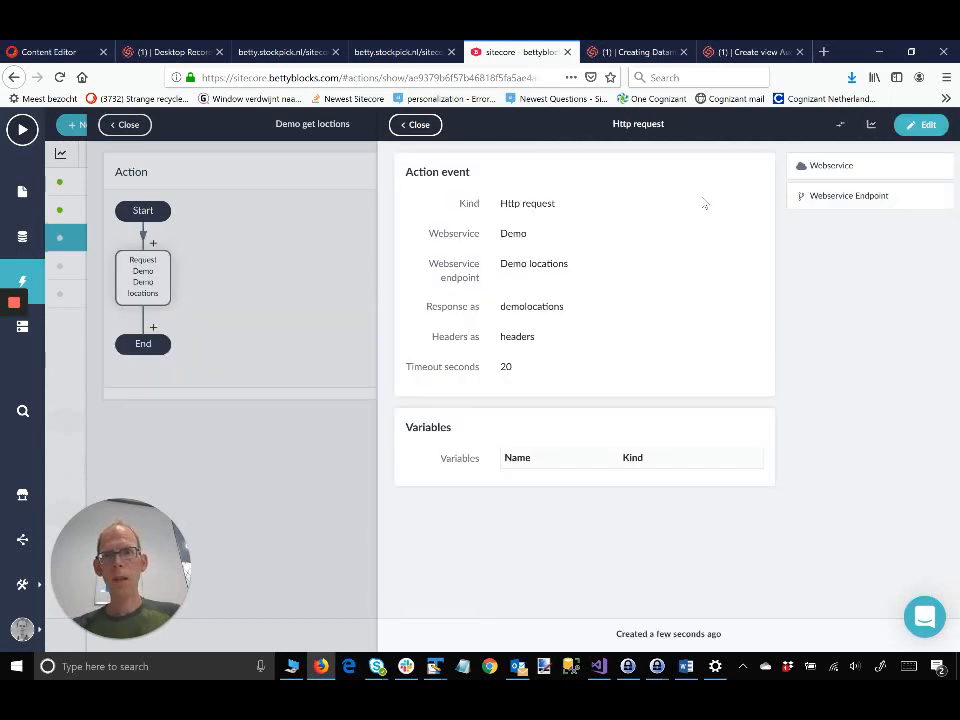
left_click(153, 328)
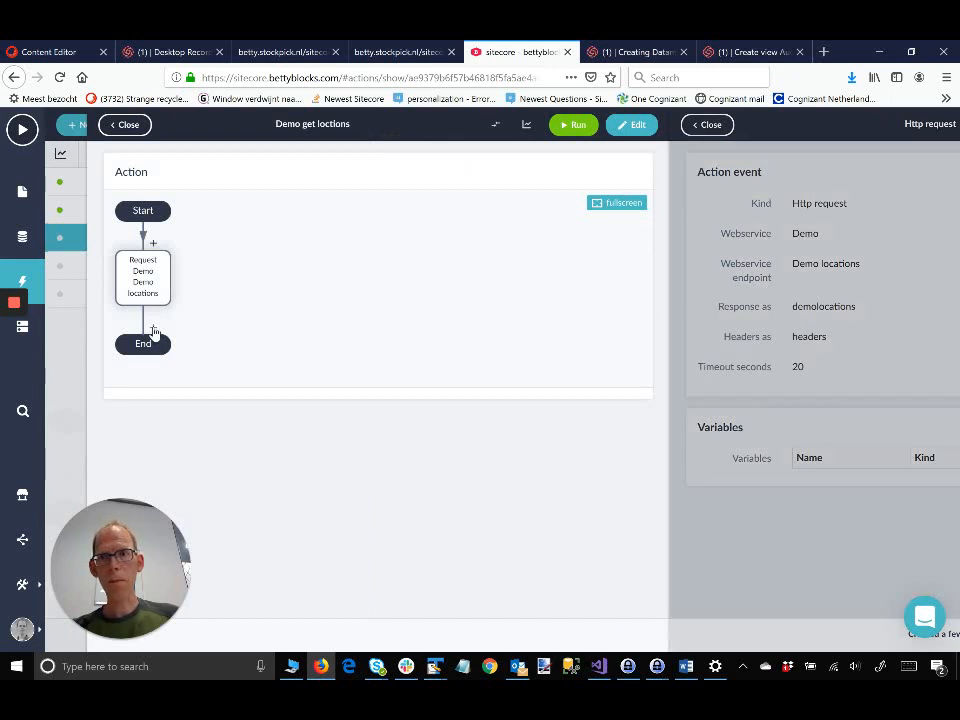
Step: Add a Loop step after the request that iterates through demolocations.data.item.children, and save it
left_click(154, 329)
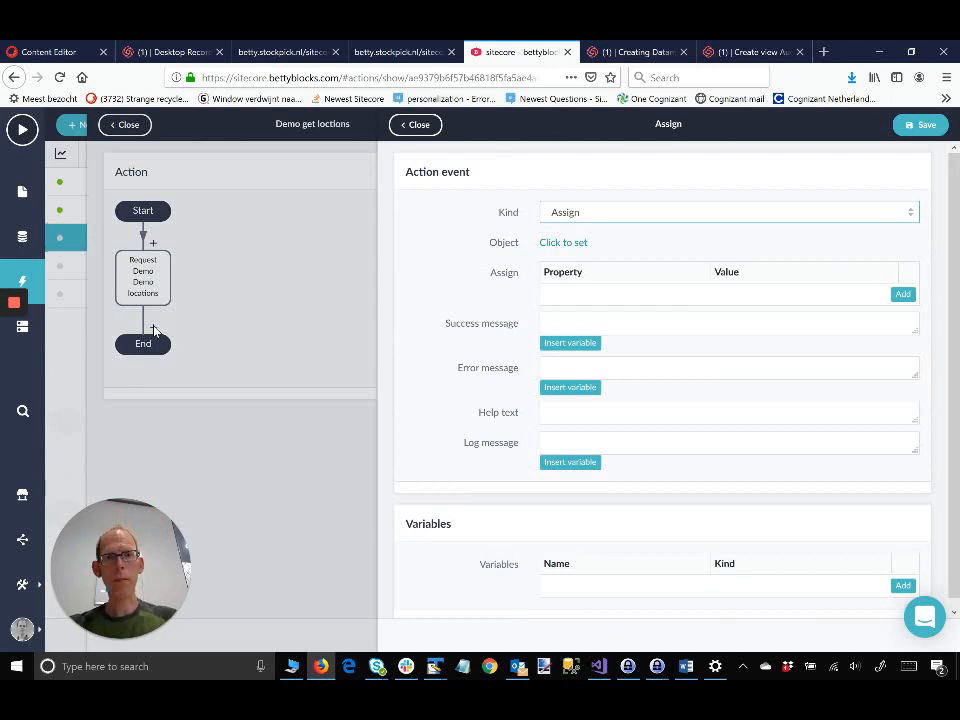
left_click(815, 216)
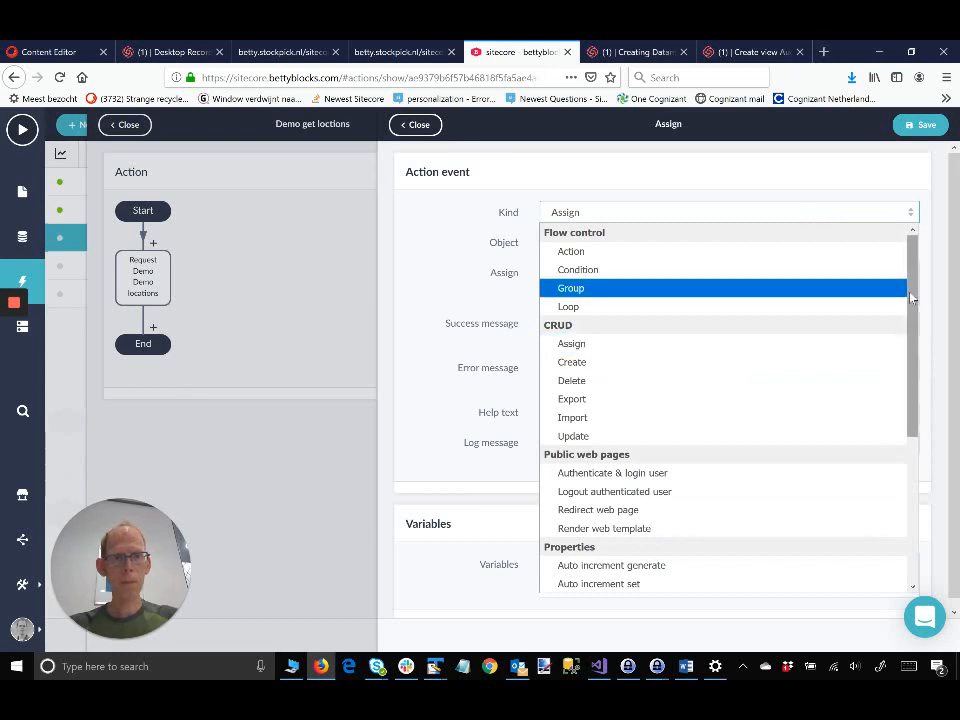
mouse_move(912, 298)
left_mouse_down()
mouse_move(909, 459)
mouse_move(918, 309)
left_mouse_up()
left_click(602, 311)
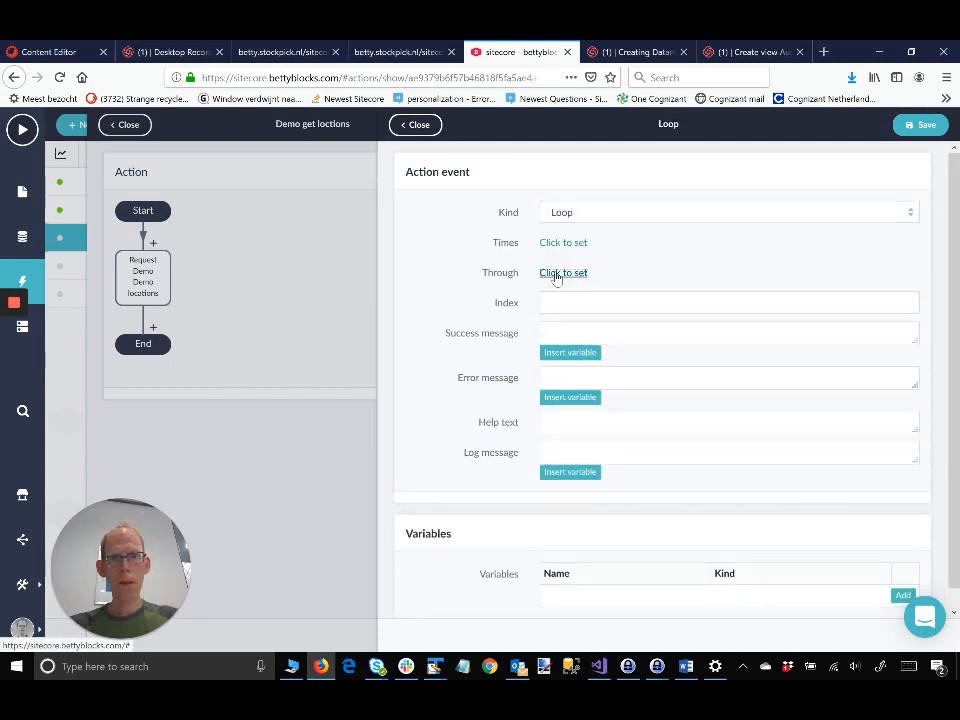
left_click(557, 276)
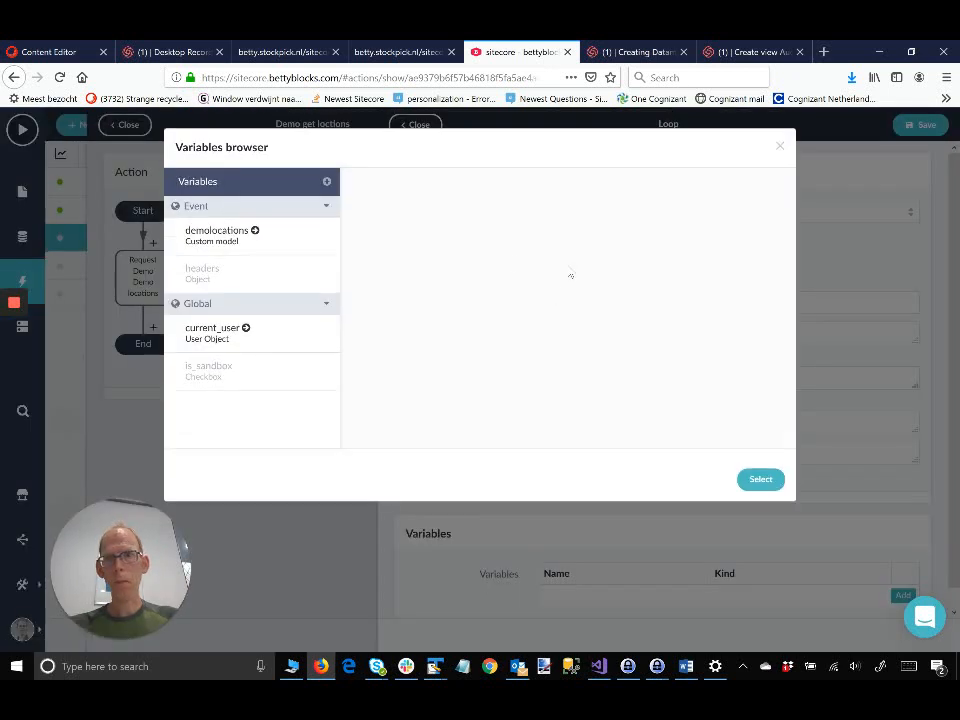
left_click(232, 242)
left_click(375, 215)
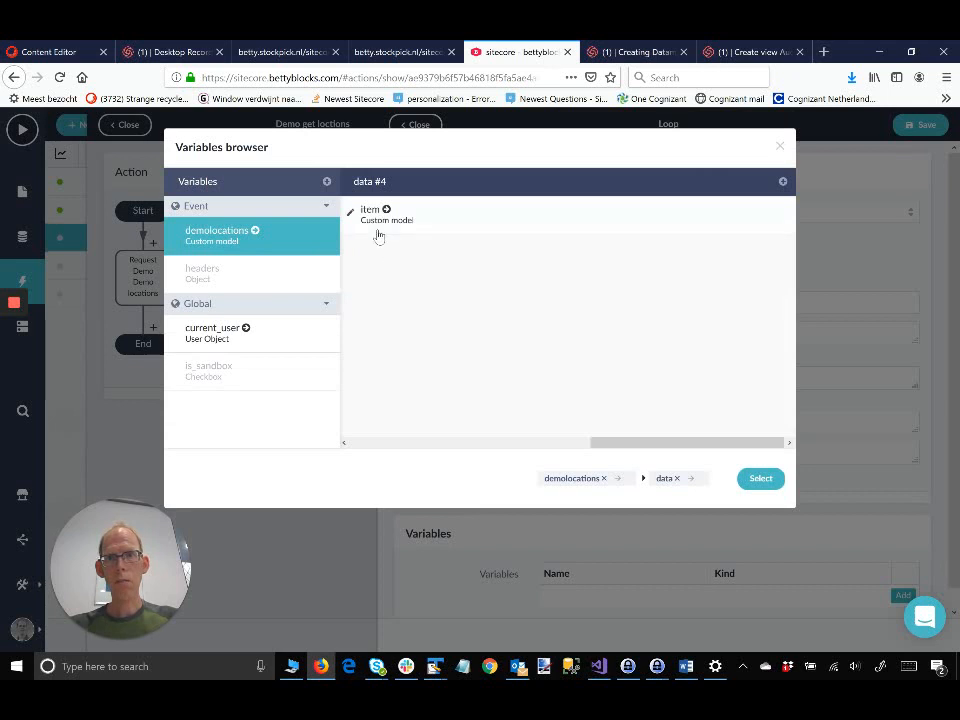
left_click(377, 220)
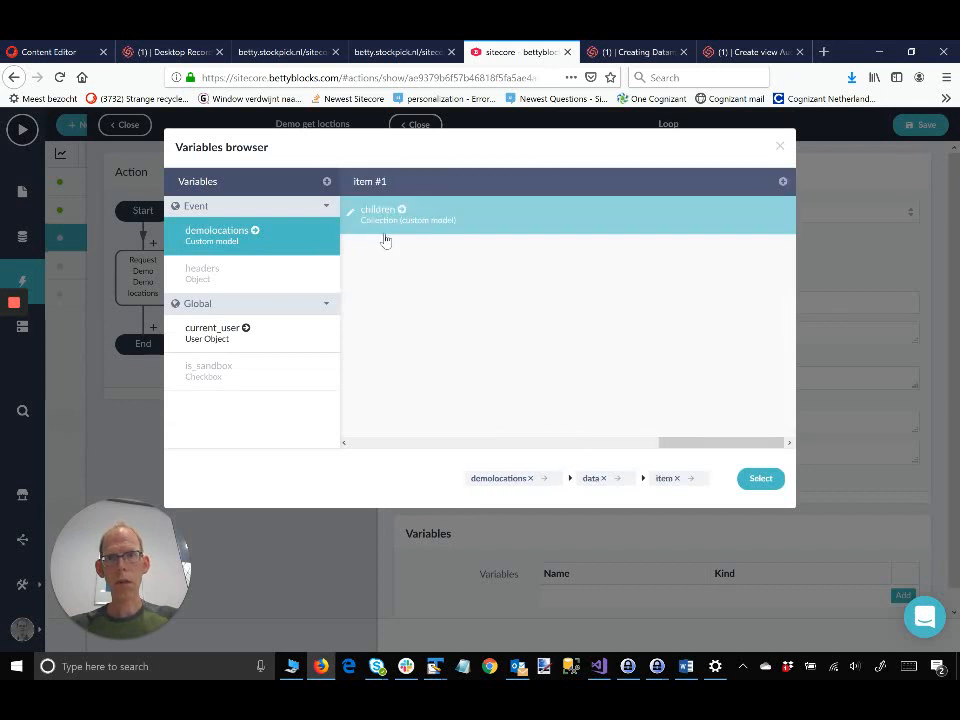
left_click(386, 217)
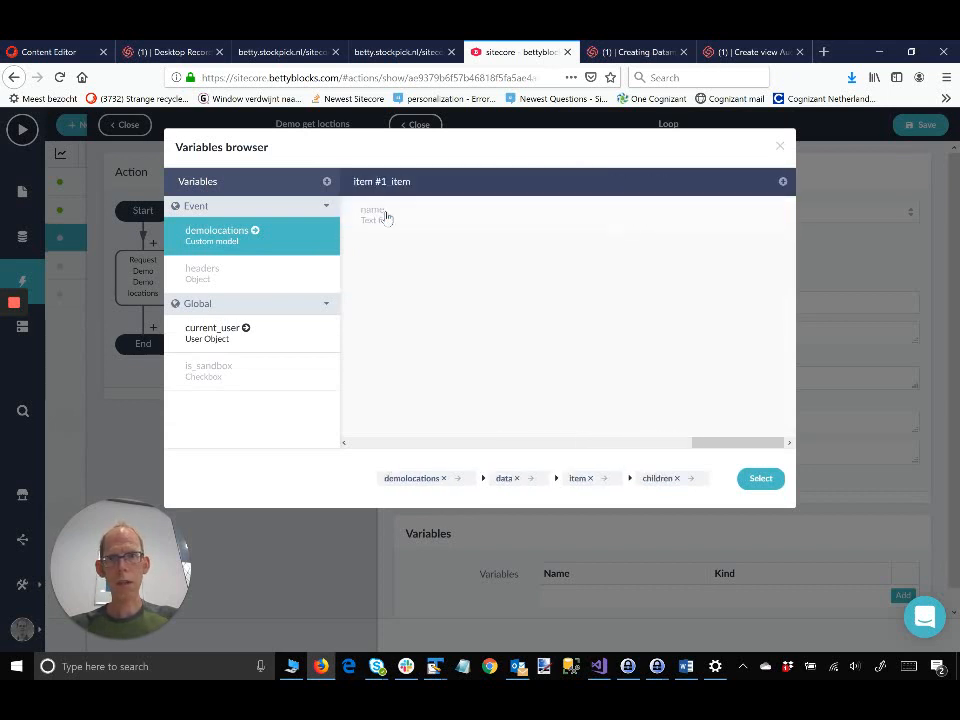
left_click(761, 479)
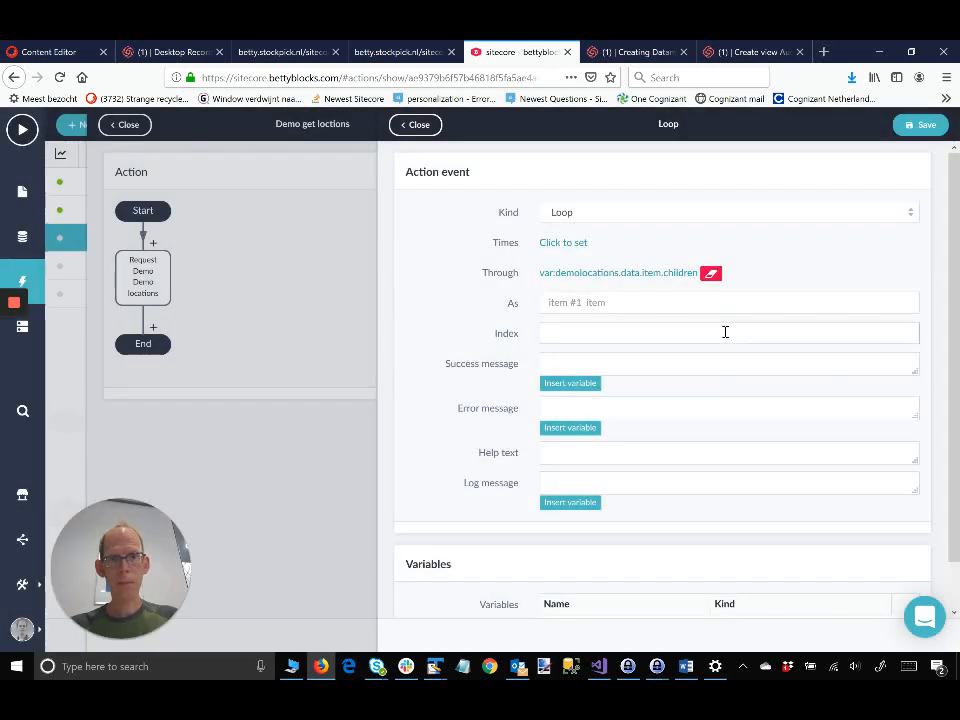
scroll(725, 332, "down", 1)
left_click(920, 128)
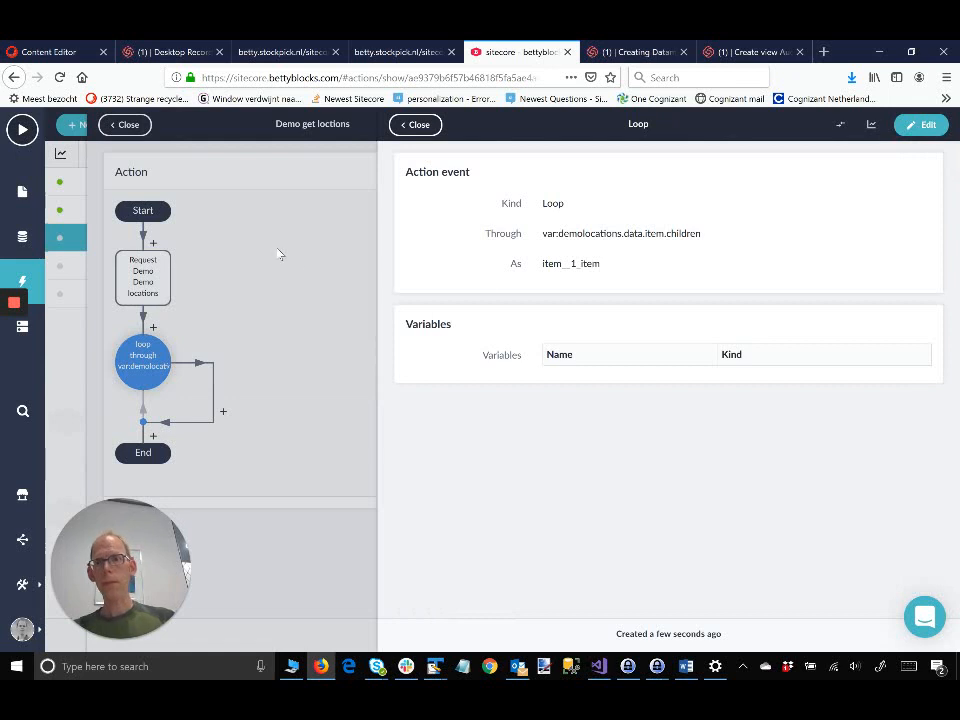
Step: Add a Create step inside the loop that creates Demo Locations records
left_click(225, 414)
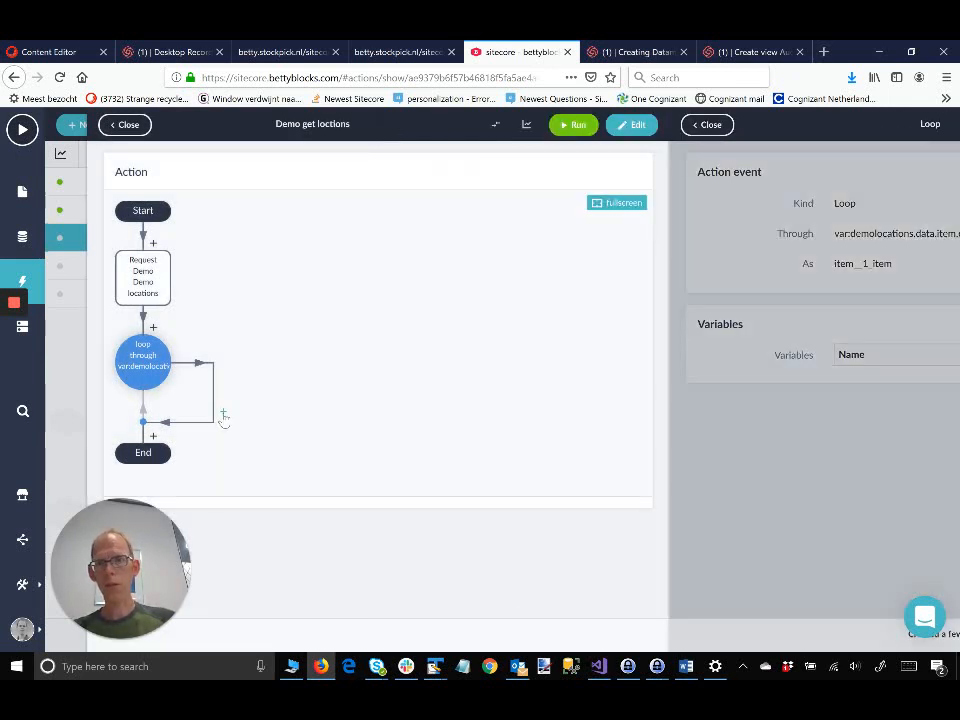
left_click(224, 414)
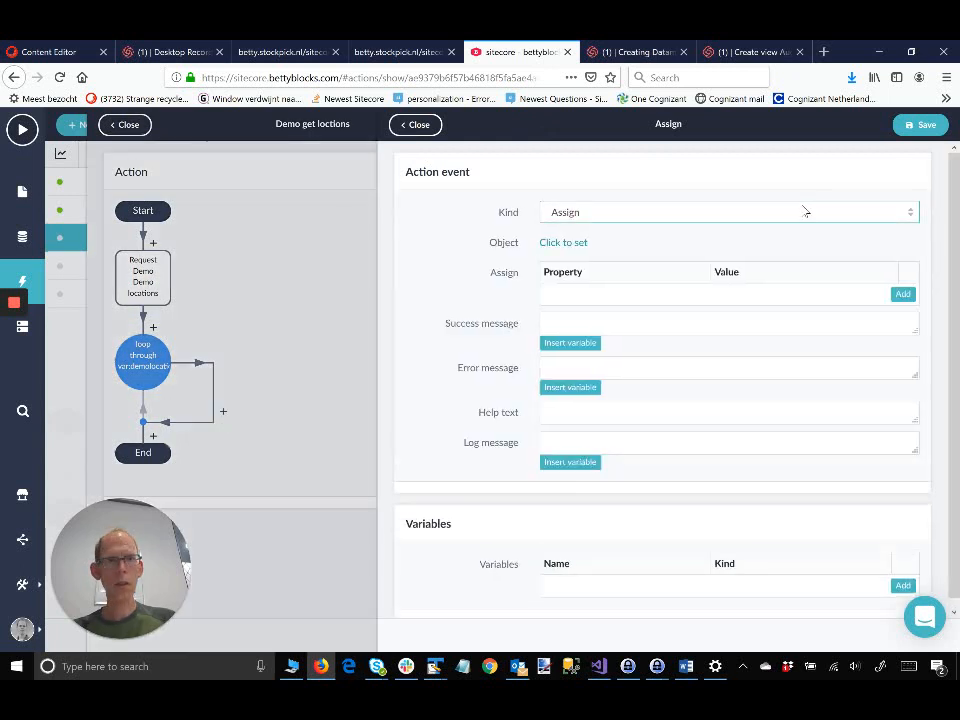
left_click(805, 213)
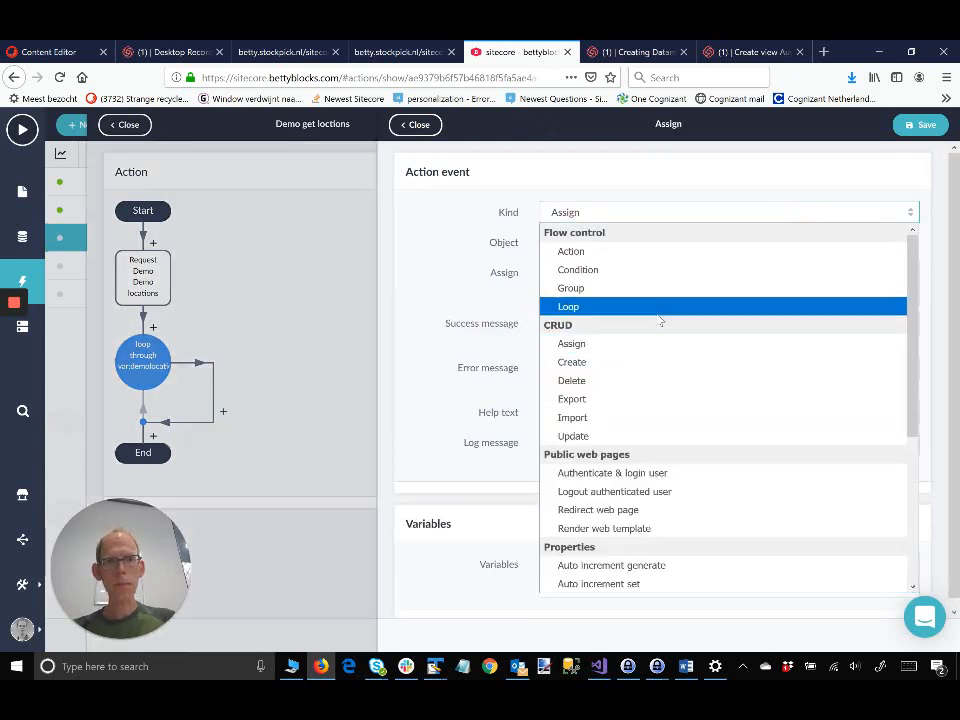
left_click(585, 368)
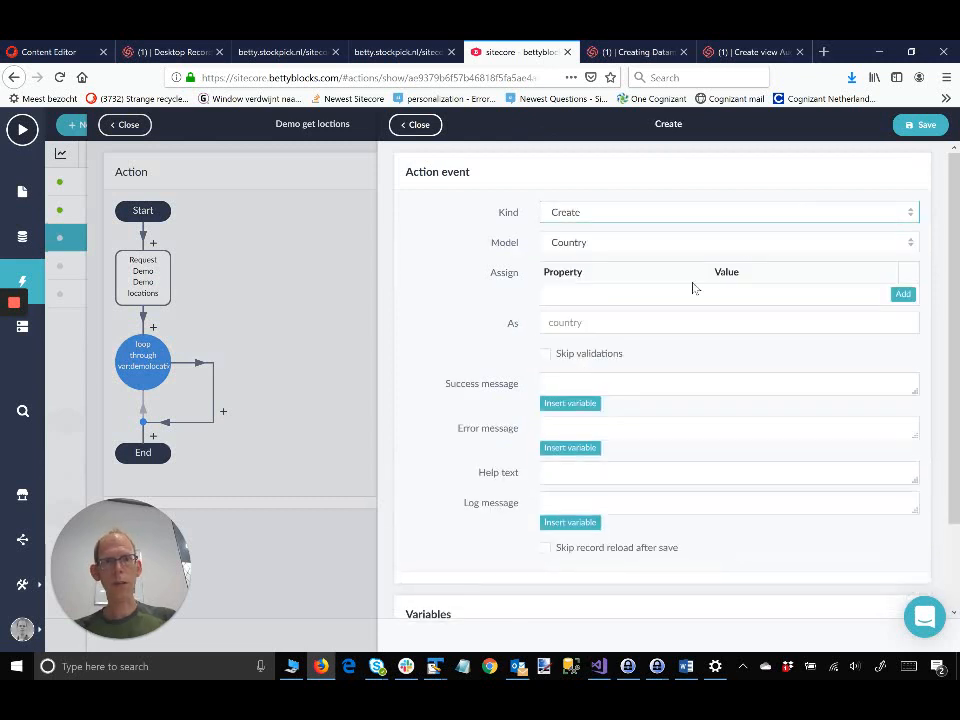
left_click(911, 246)
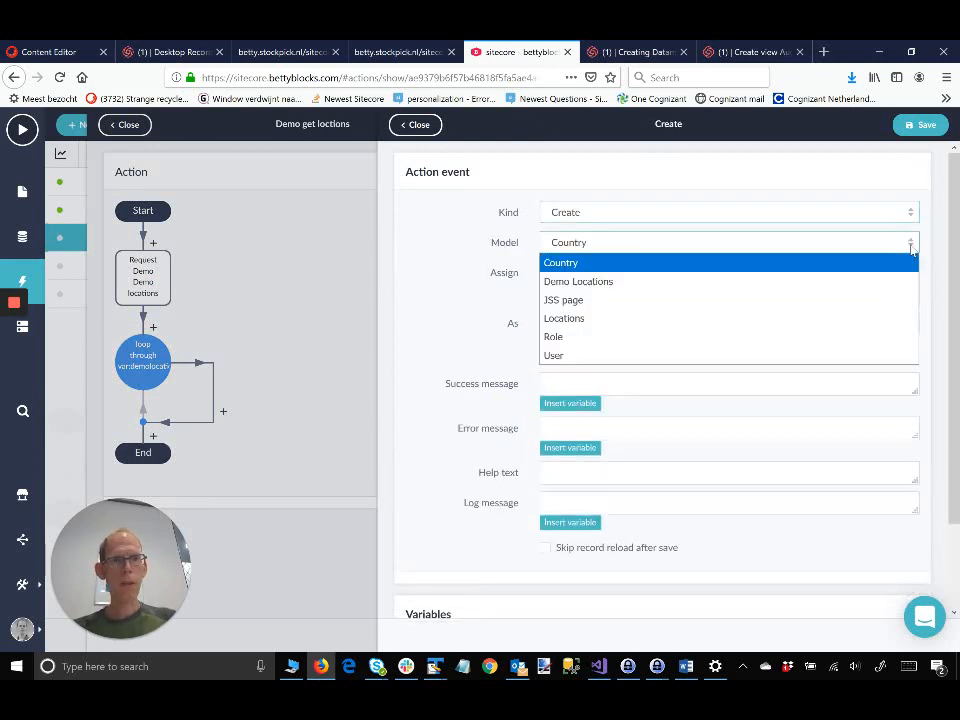
left_click(800, 284)
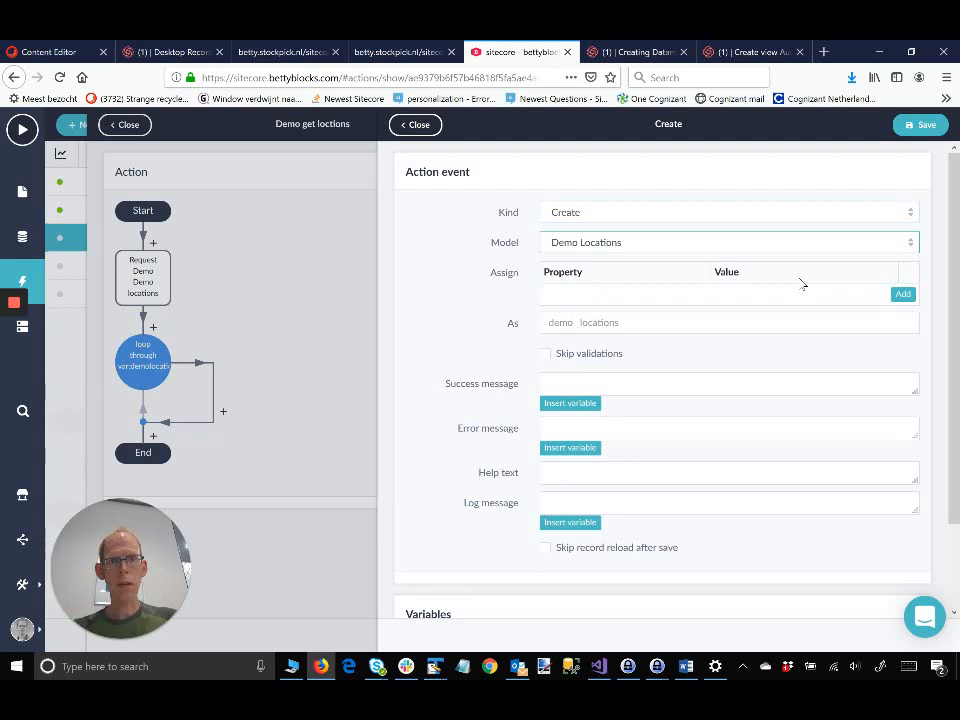
scroll(800, 284, "down", 2)
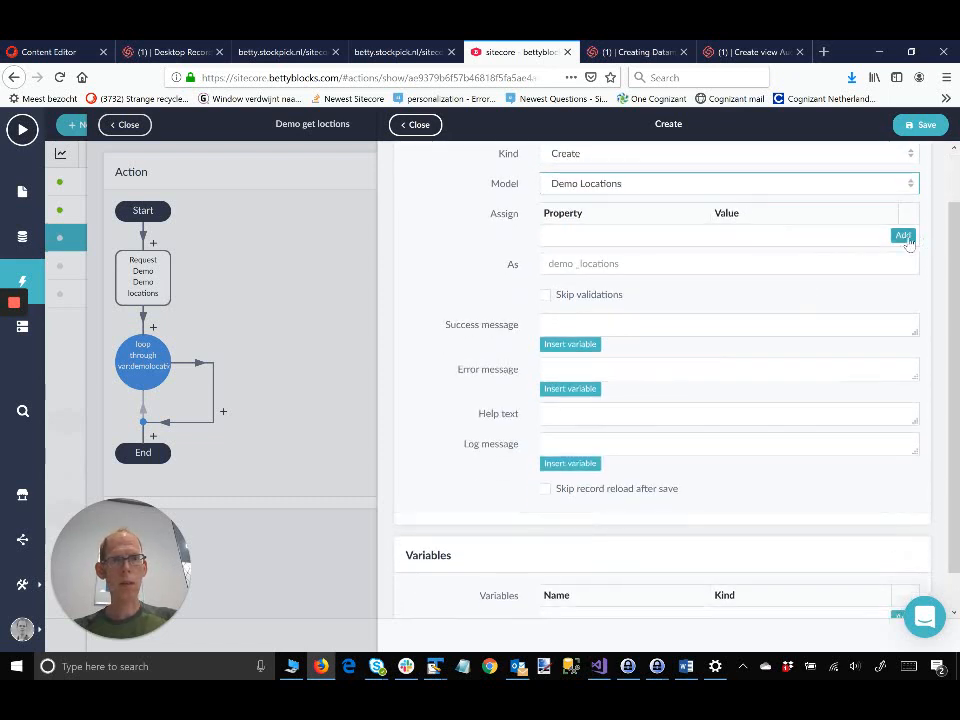
Step: Assign Locationname to item_1_item.name and save the Create step
left_click(904, 236)
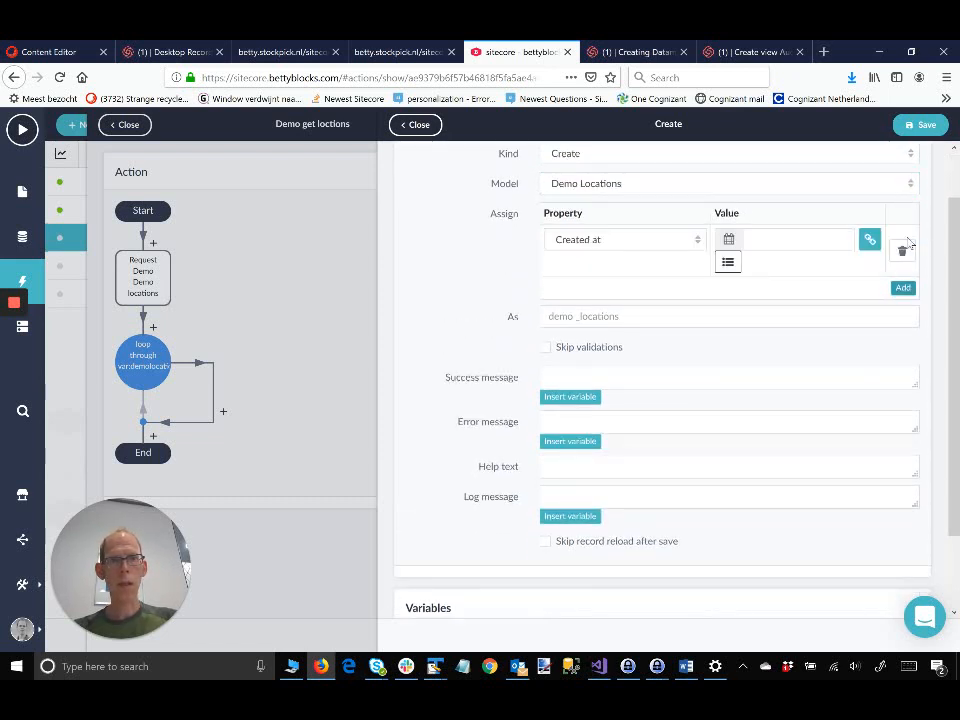
left_click(696, 241)
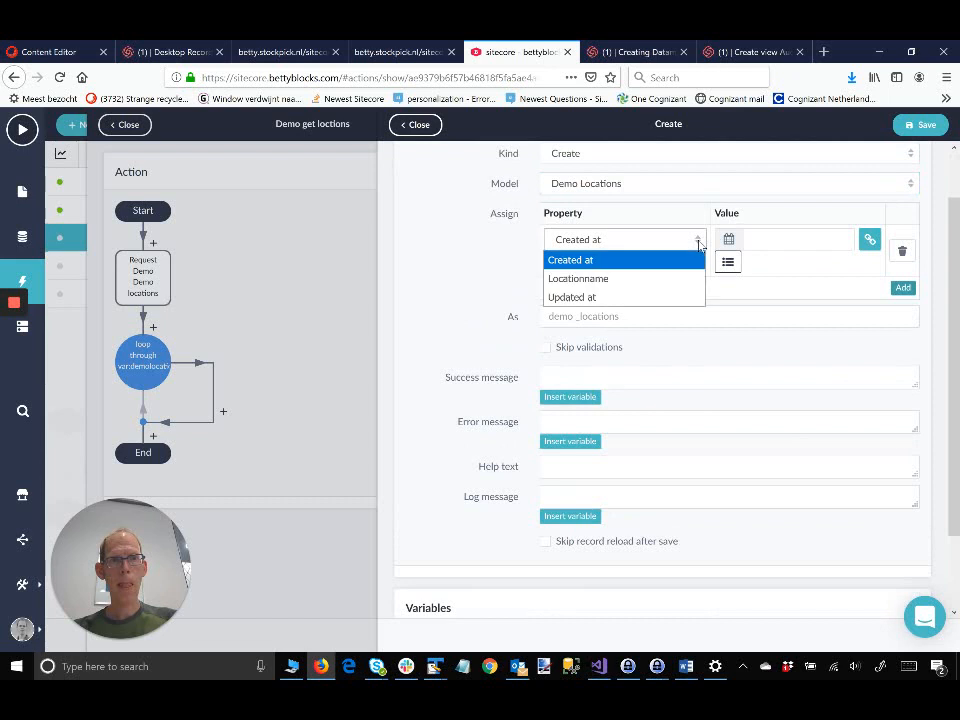
left_click(645, 278)
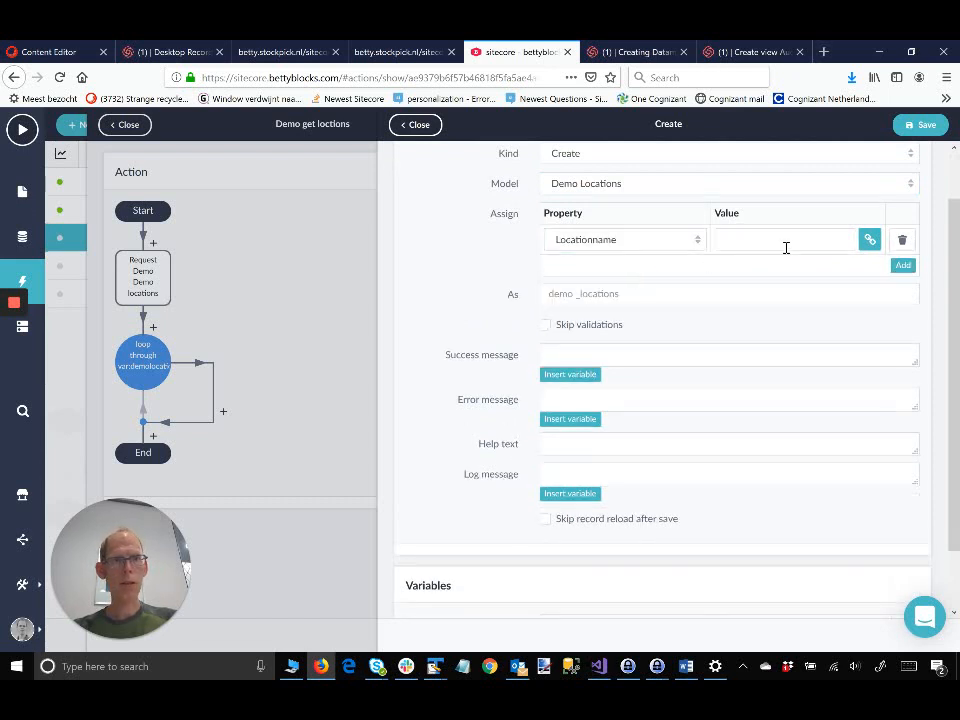
left_click(869, 241)
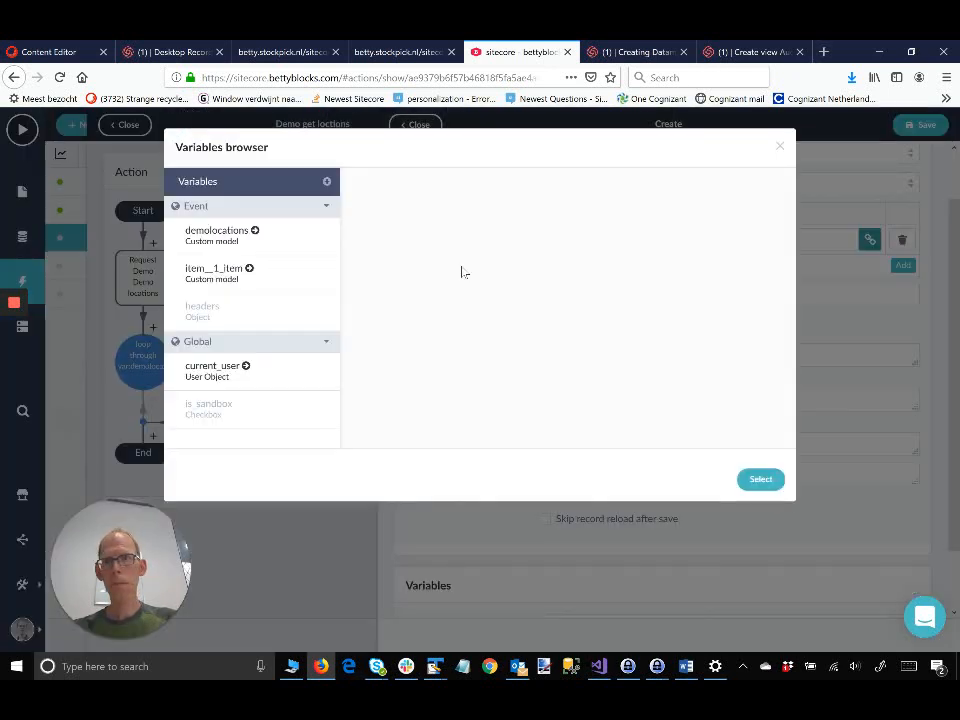
left_click(236, 274)
left_click(377, 218)
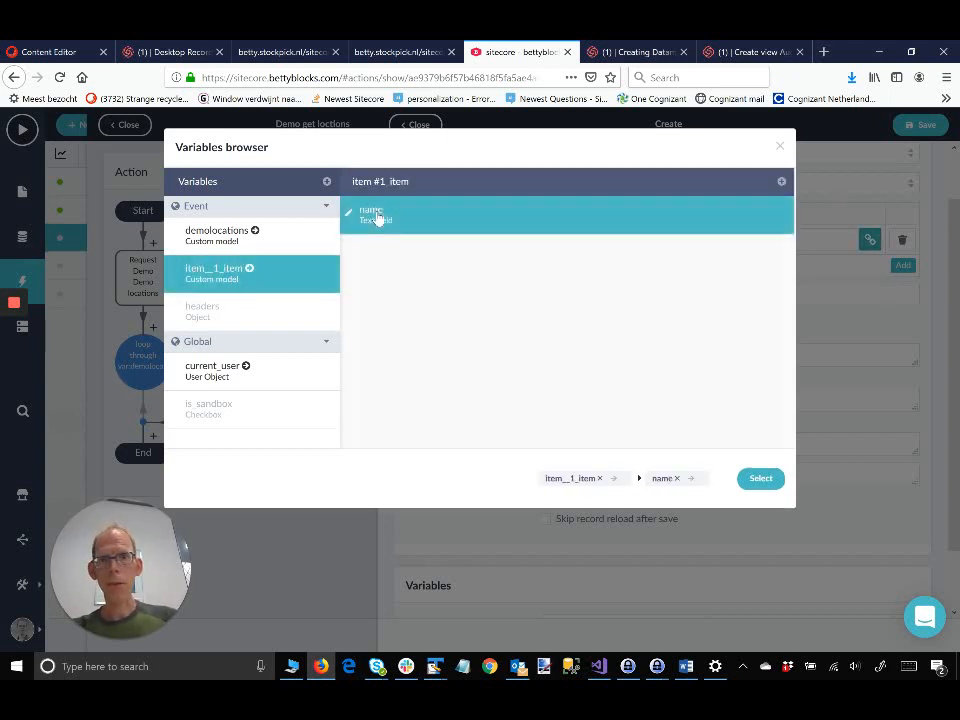
left_click(760, 479)
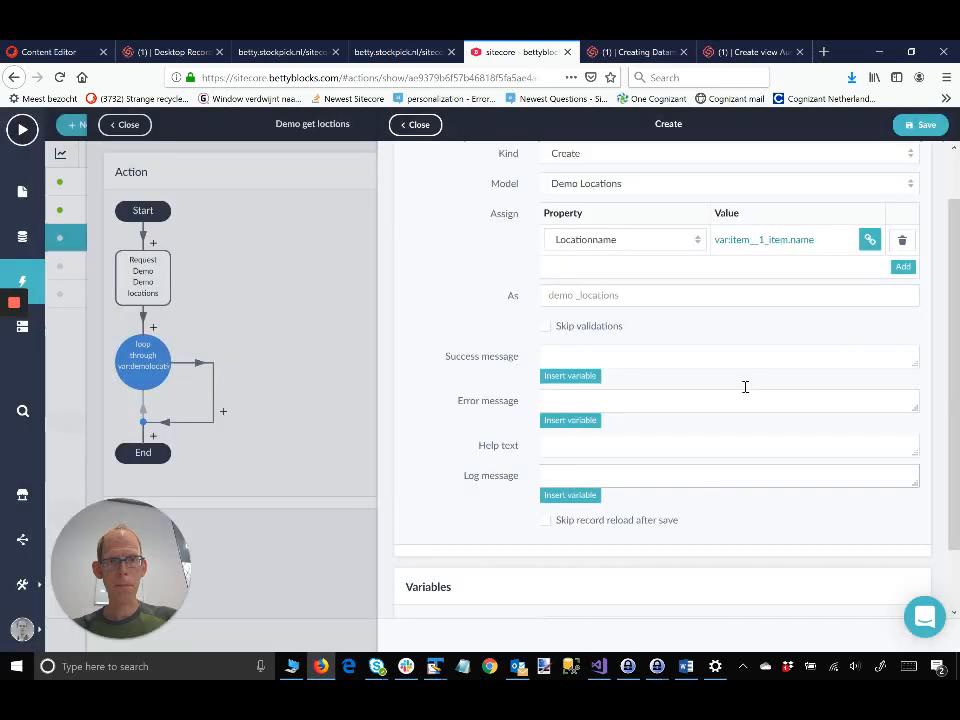
scroll(744, 386, "down", 1)
left_click(925, 125)
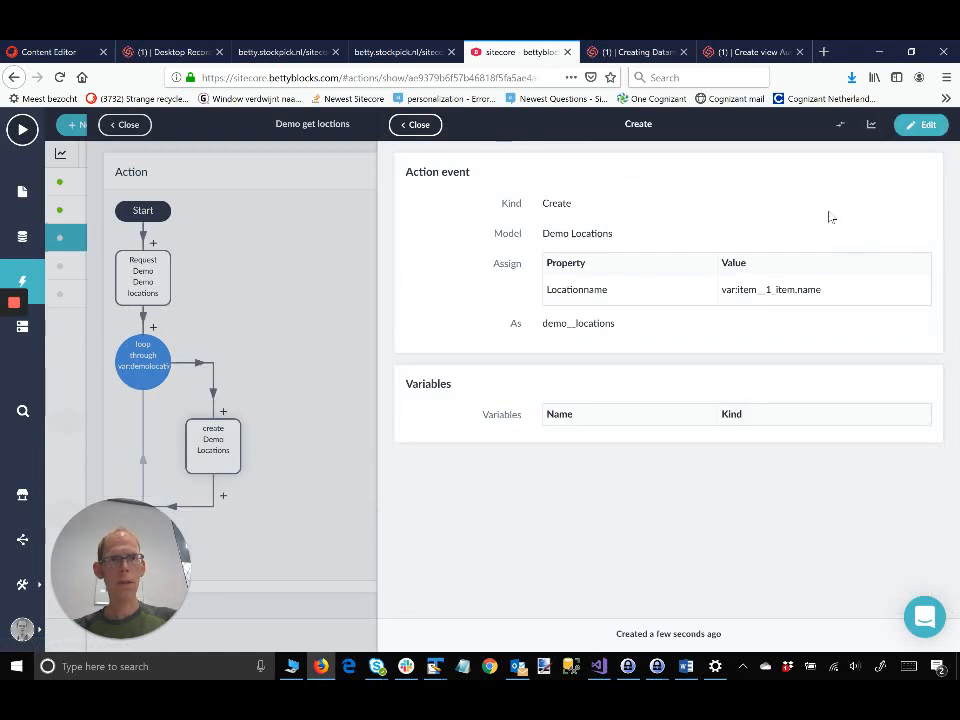
left_click(413, 125)
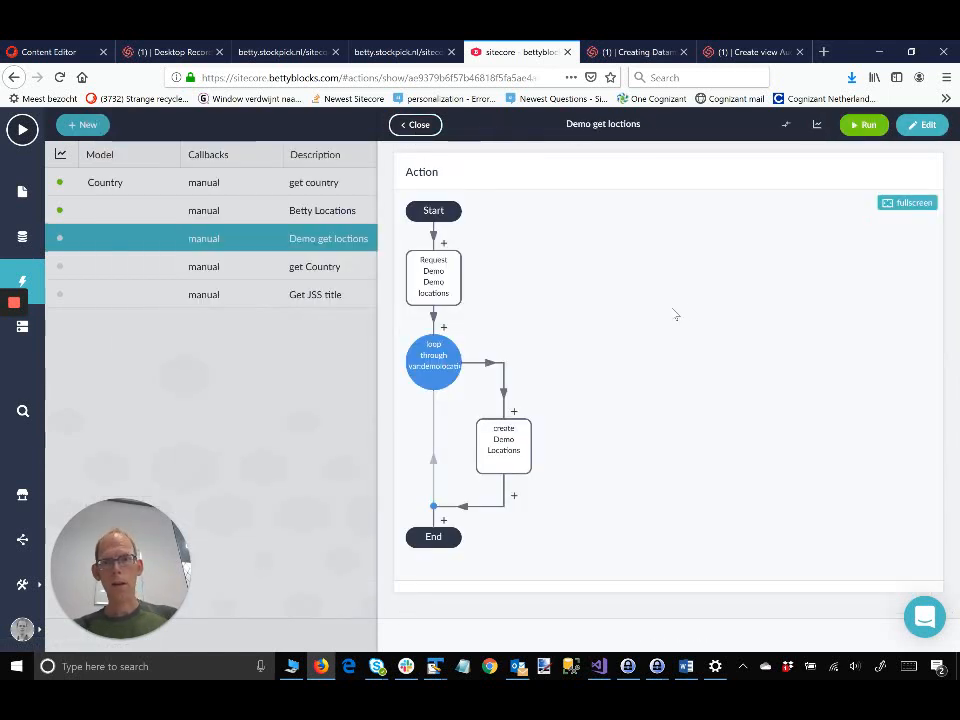
Step: Run the Demo get loctions action, dismiss the success message, and go to the back office
left_click(858, 128)
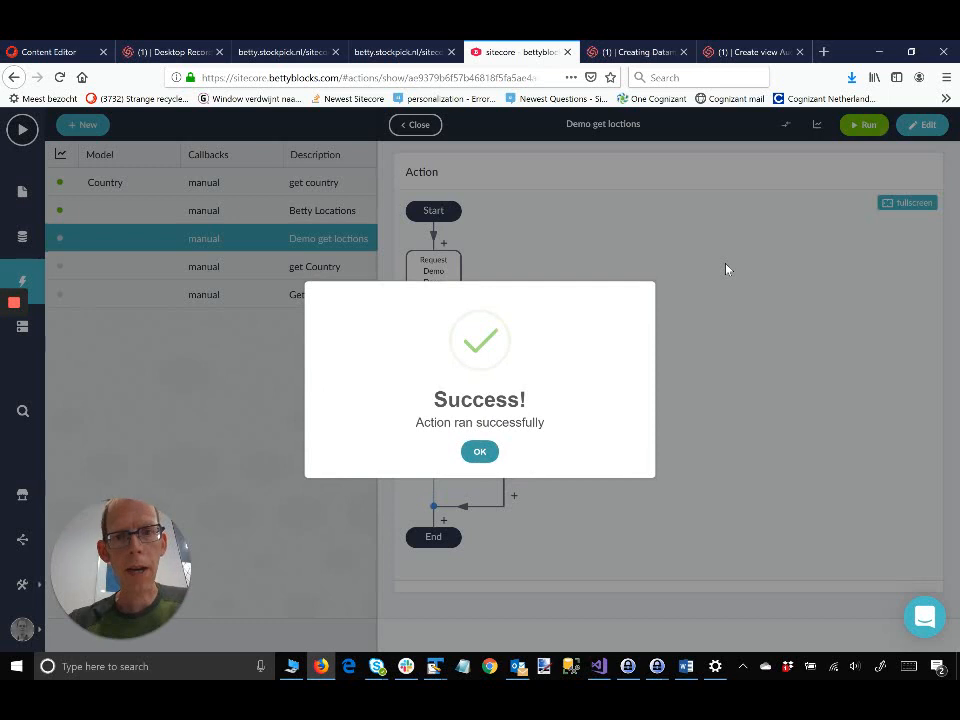
left_click(482, 451)
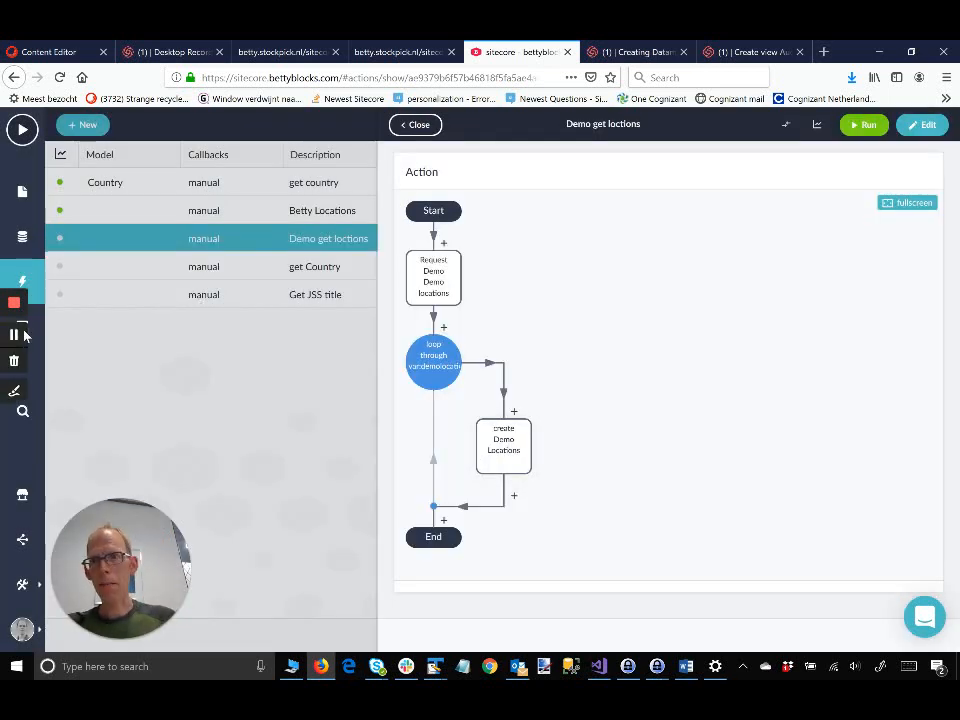
left_click(32, 330)
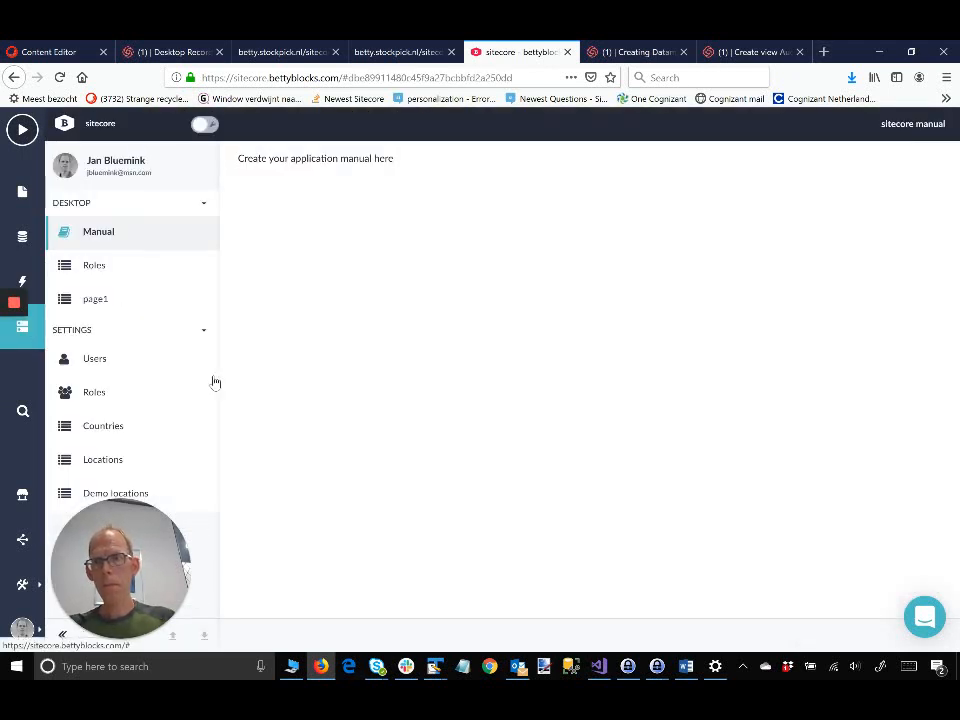
Step: Open the Demo locations records and view the Amsterdam record's details
left_click(88, 495)
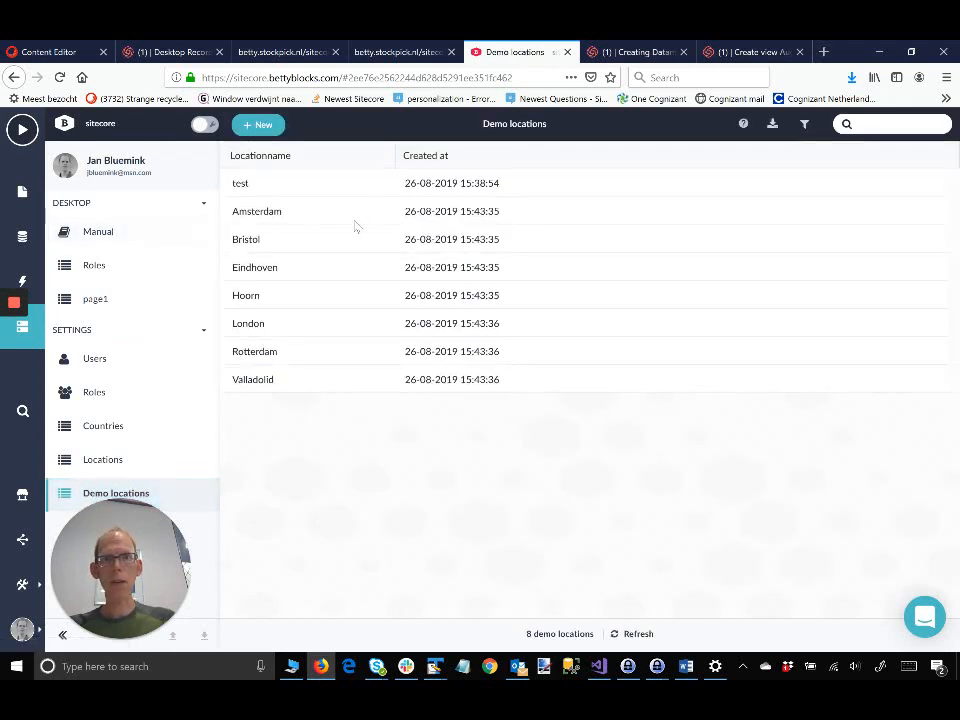
left_click_drag(486, 210, 479, 209)
left_click(480, 210)
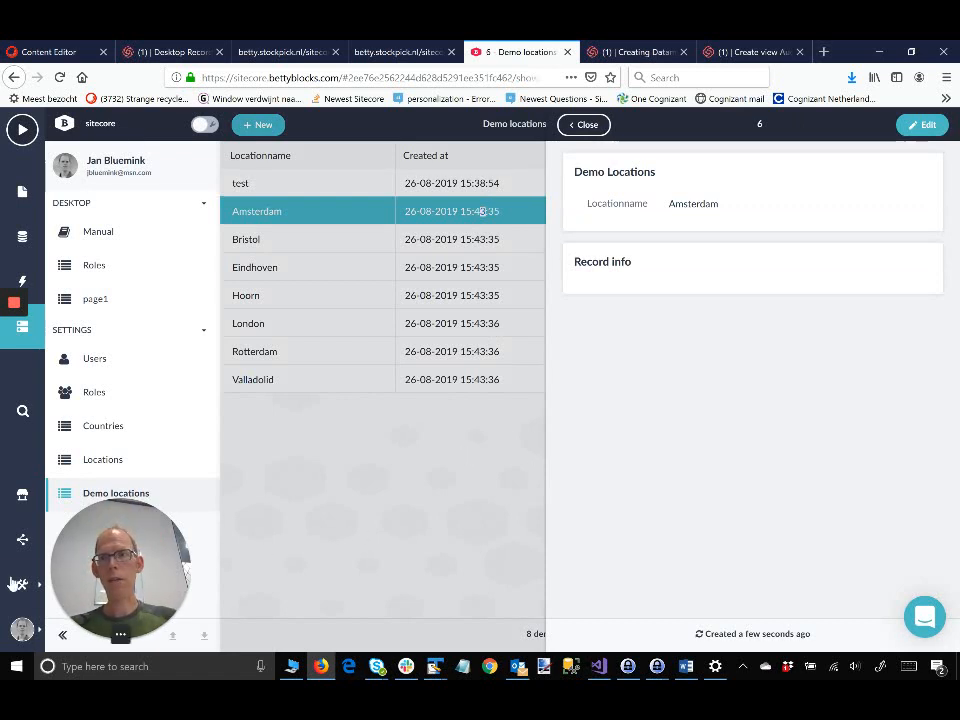
mouse_move(14, 308)
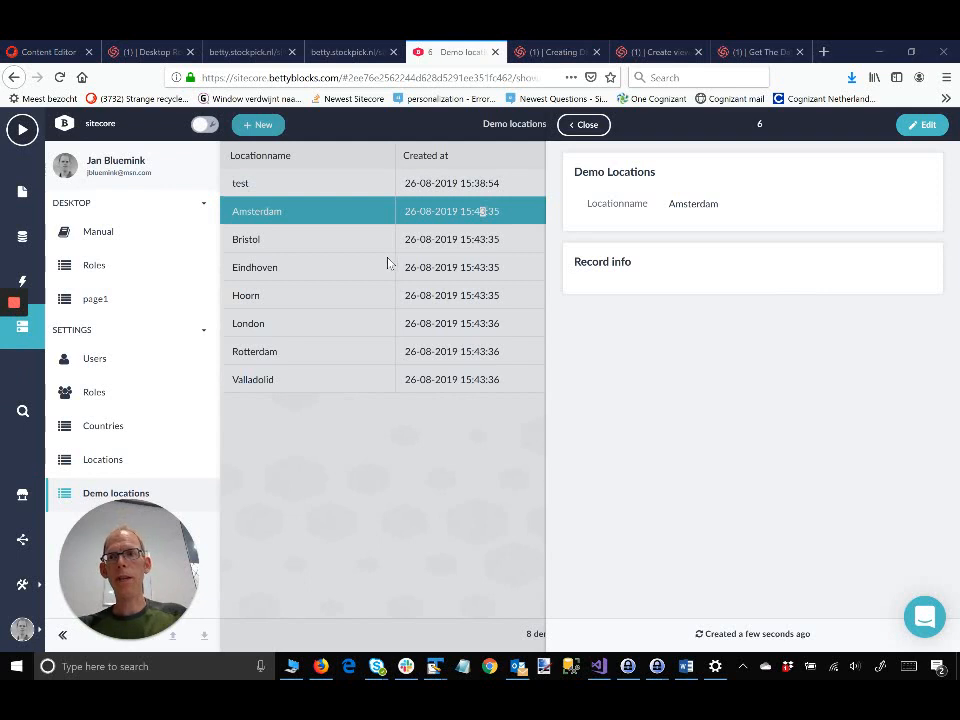
Step: Start a new UI builder page using the Header and footer layout
left_click(21, 195)
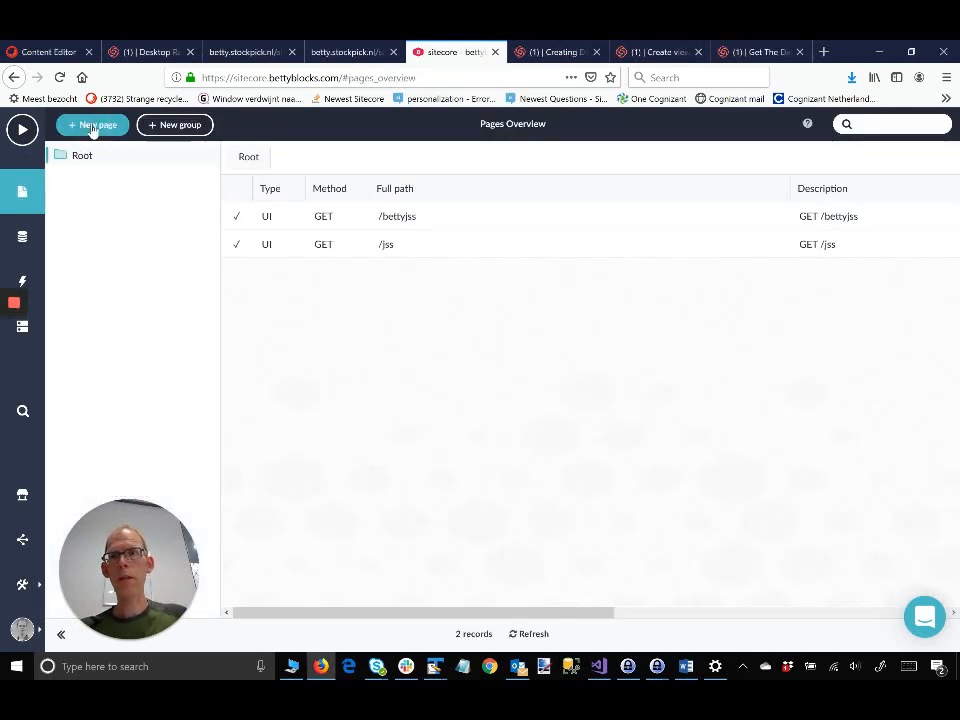
left_click(92, 126)
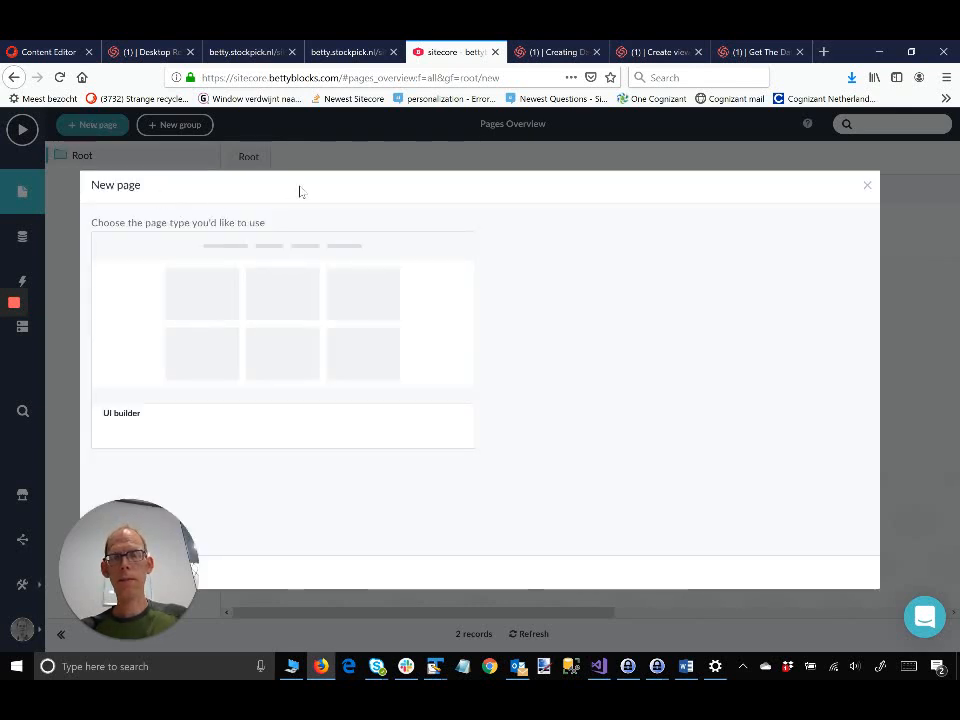
left_click(358, 150)
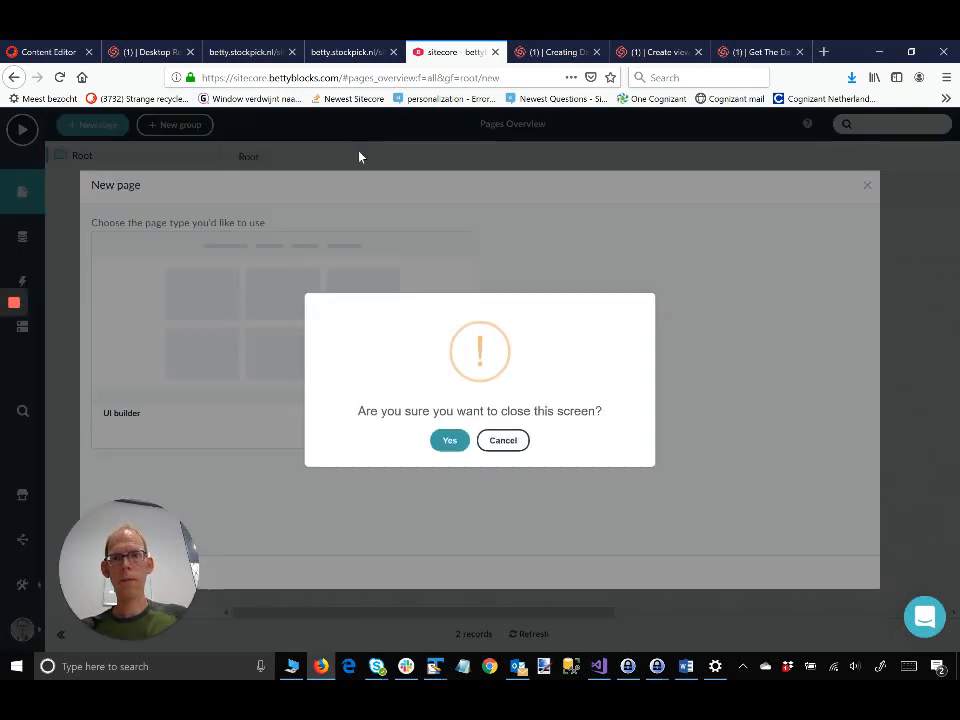
left_click(503, 440)
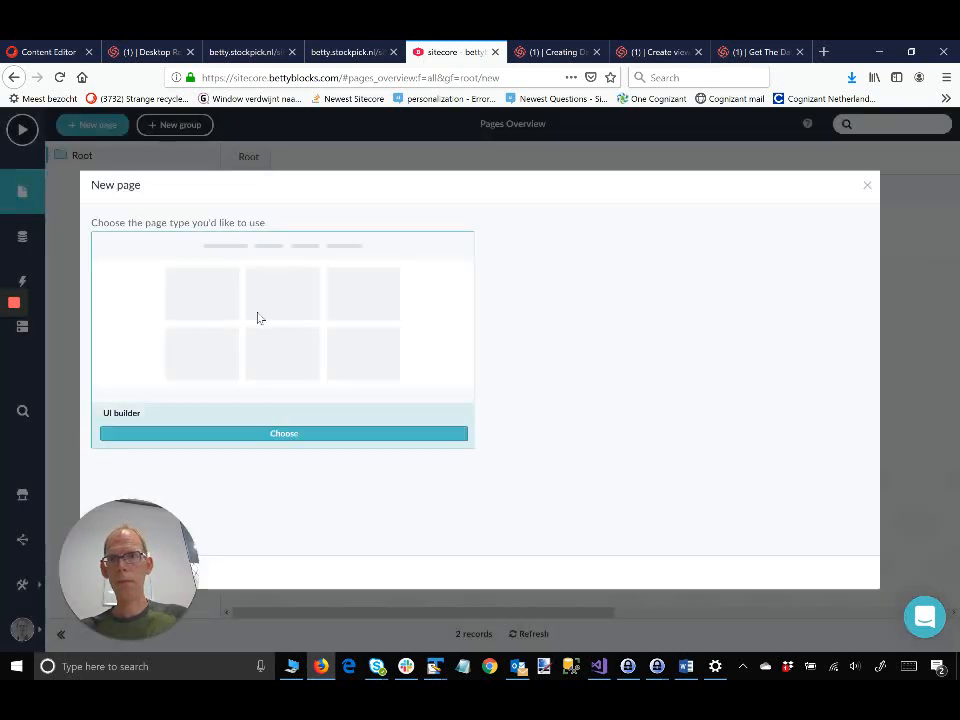
left_click(301, 435)
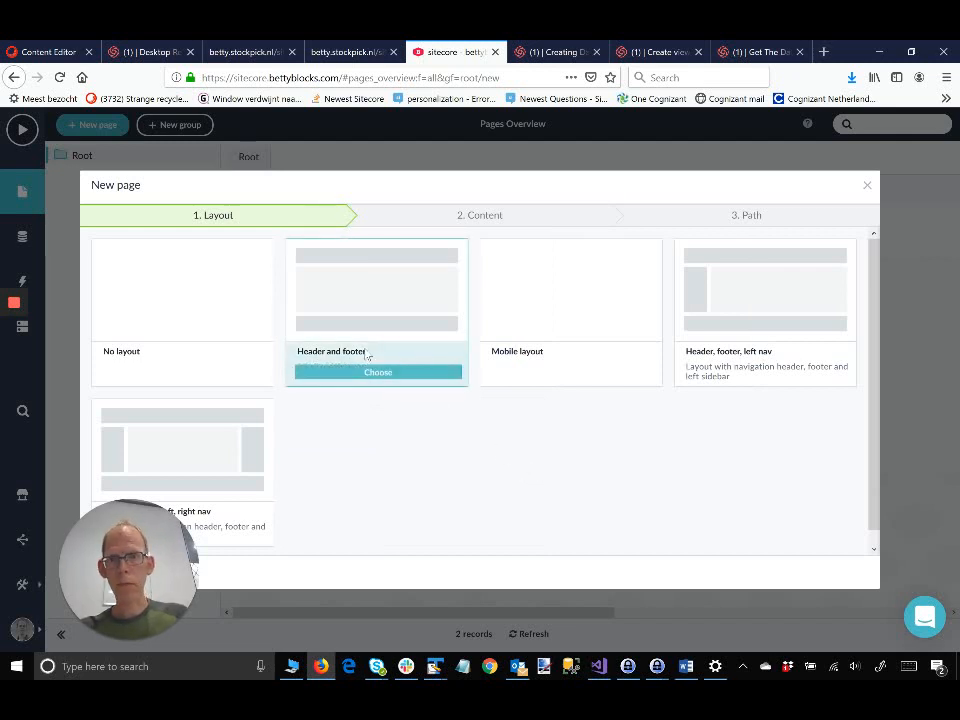
left_click(373, 372)
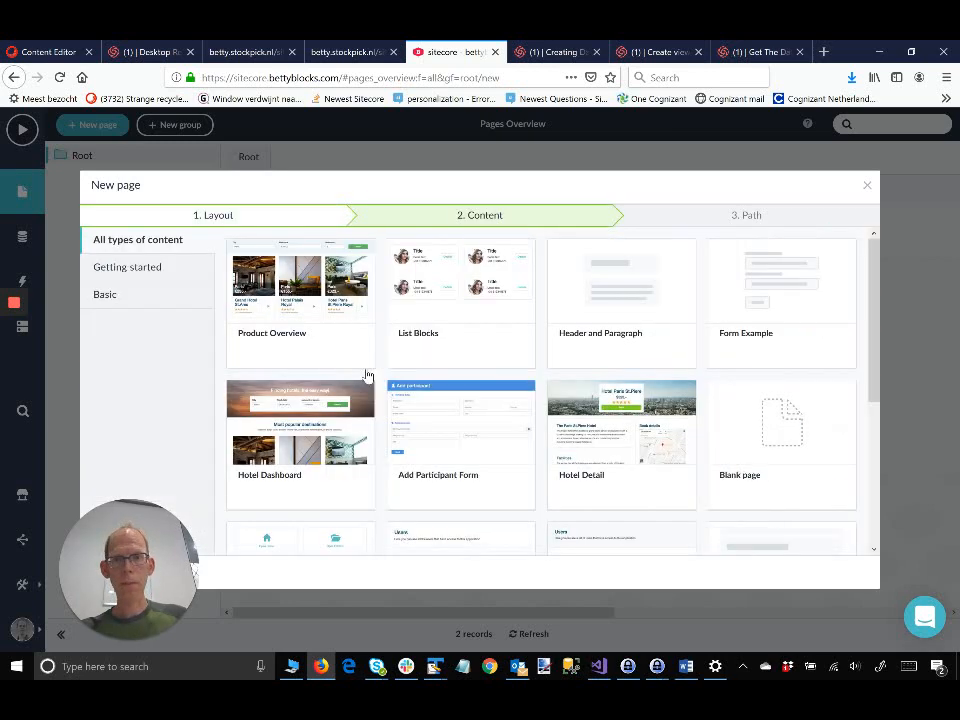
Step: Choose the Hello World template, describe the page as DEMO at path DemoSitecoreJss, and finish
scroll(410, 340, "down", 5)
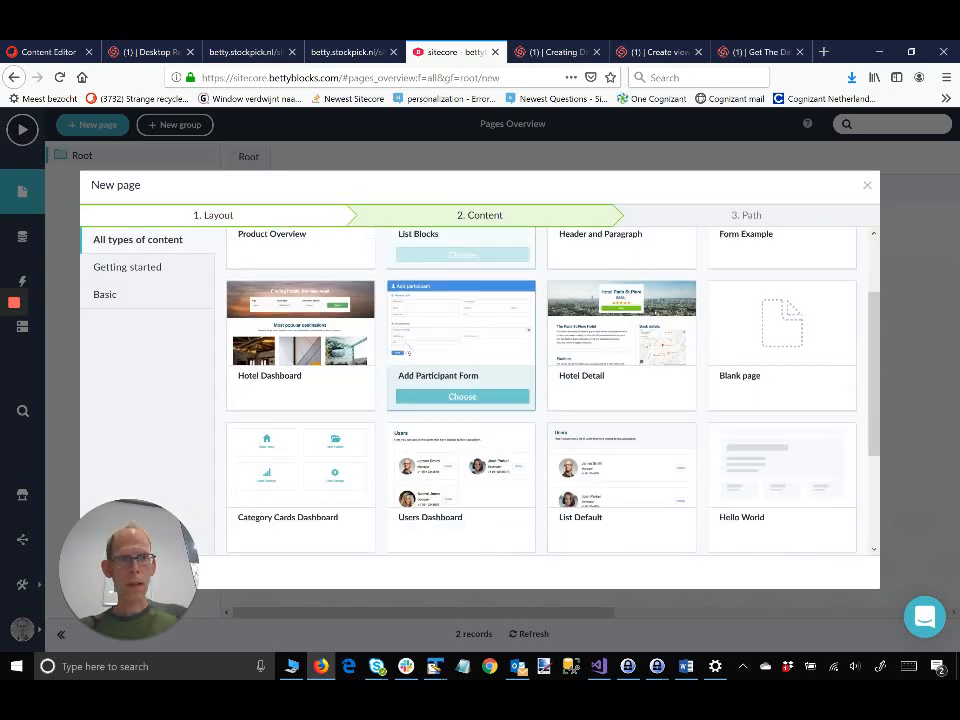
mouse_move(409, 350)
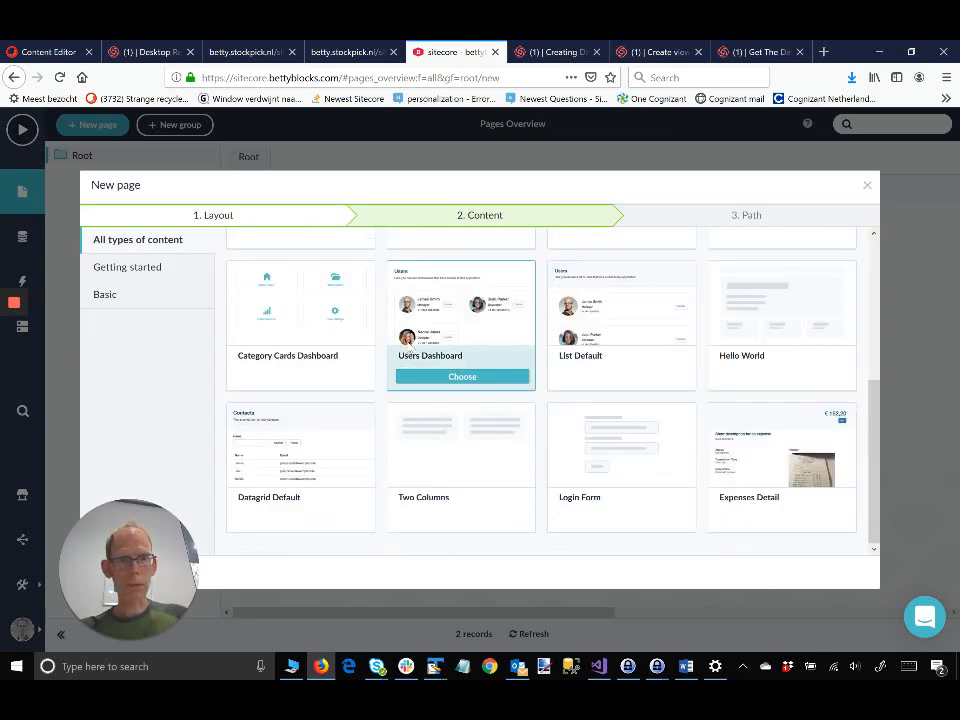
scroll(409, 345, "up", 5)
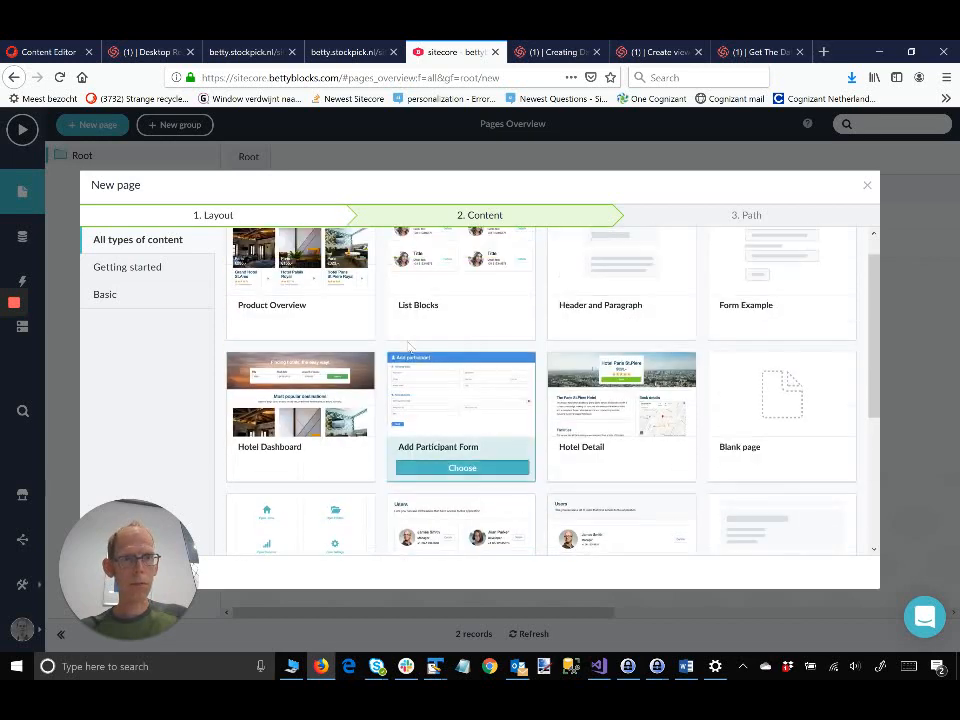
scroll(408, 345, "down", 2)
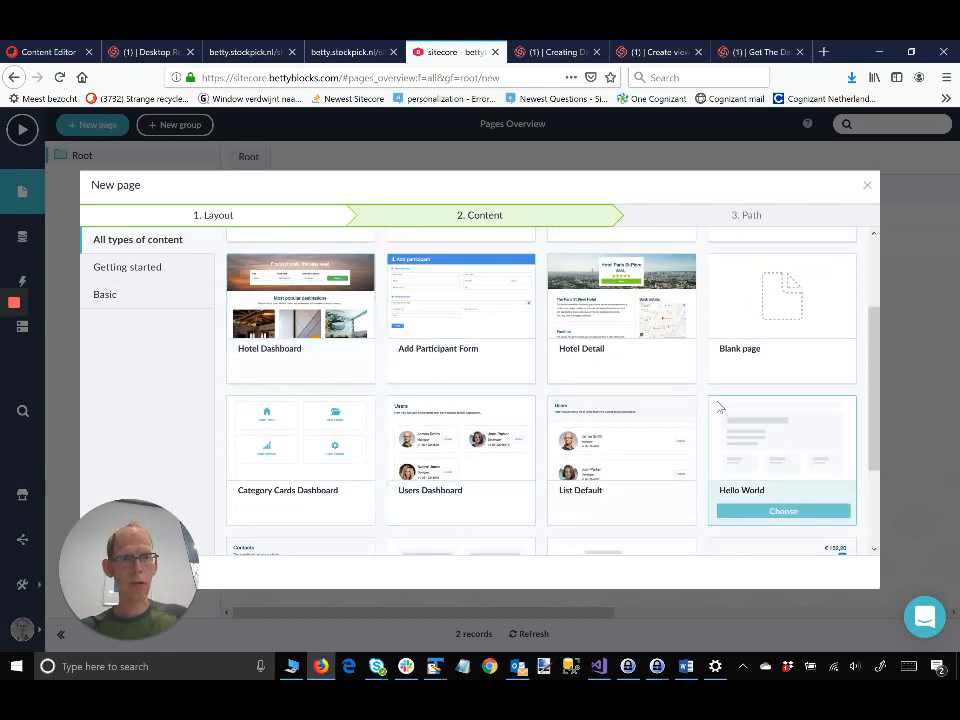
left_click(738, 420)
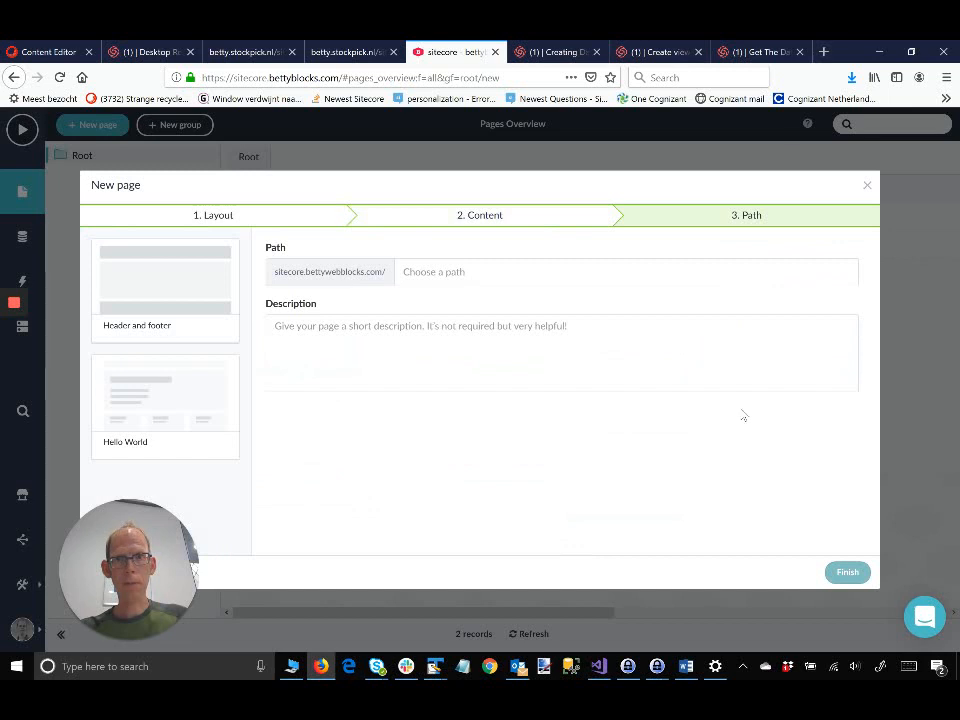
left_click(642, 364)
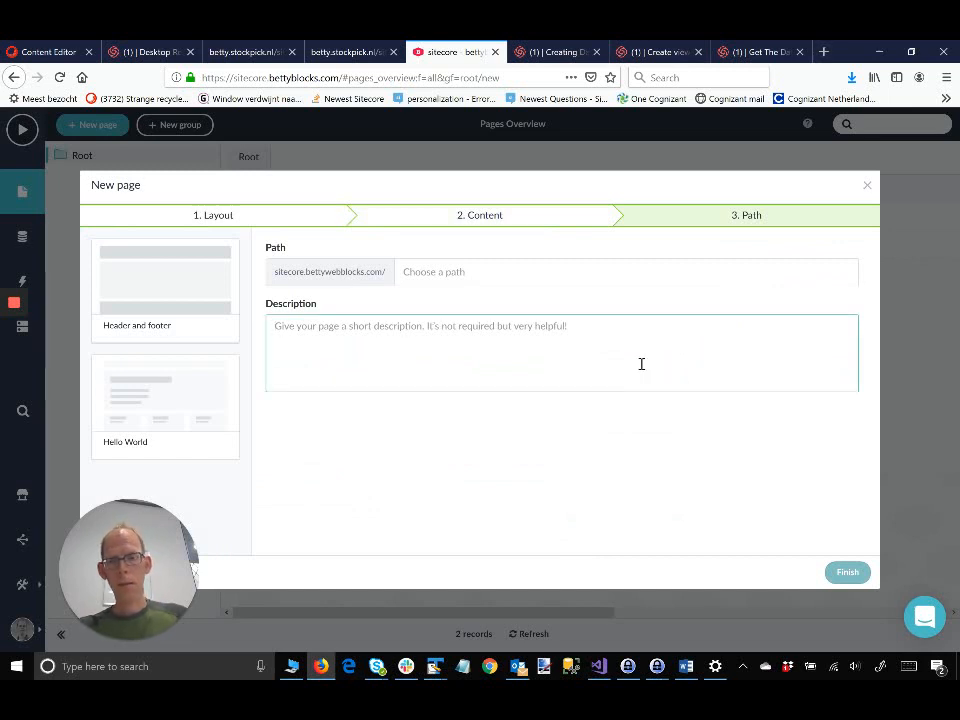
type("DEMO")
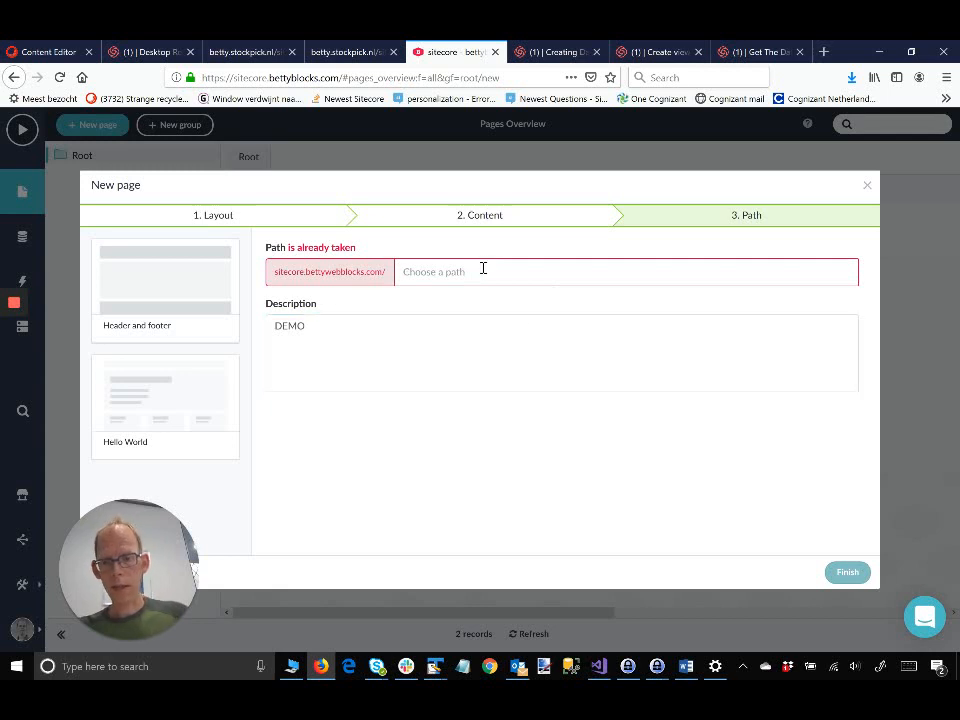
type("DemoSitecoreJss")
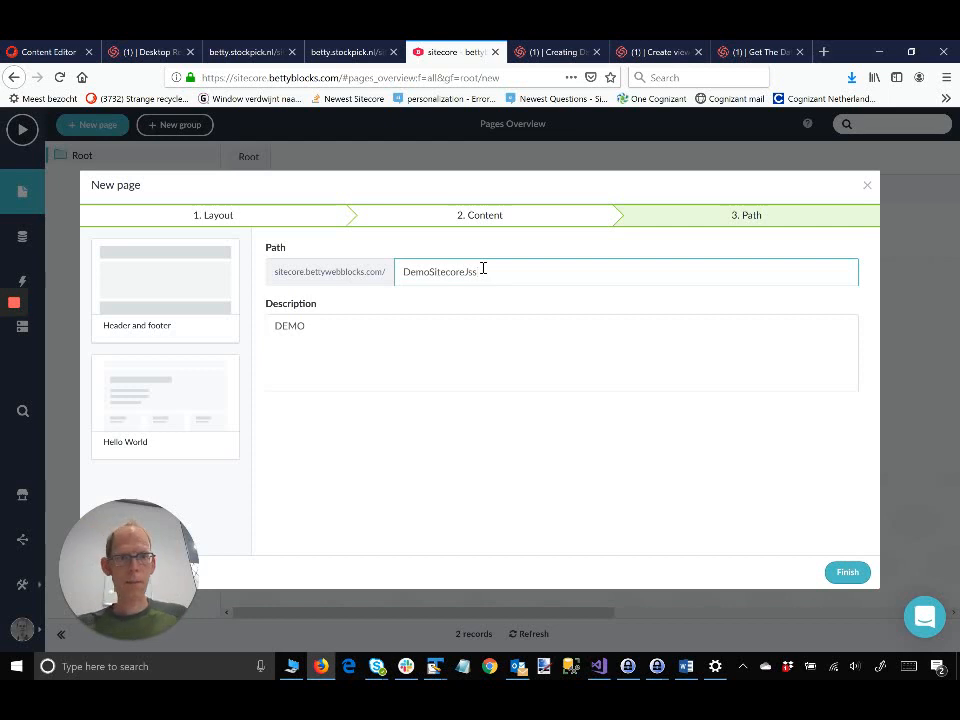
left_click(843, 578)
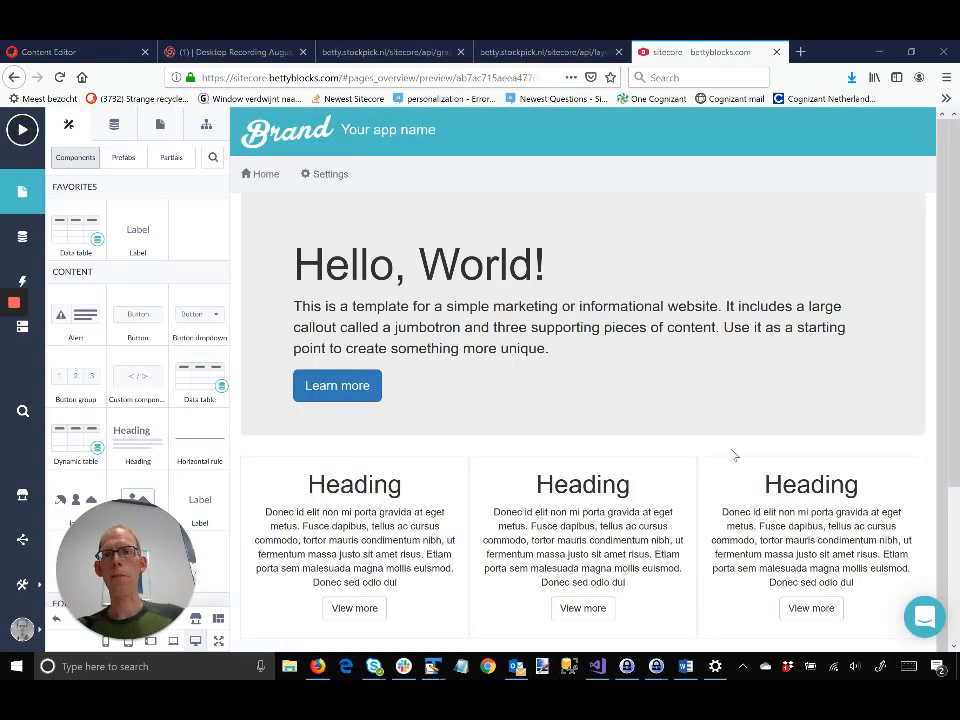
Step: Replace the 'Hello, World!' heading text with DEMO
left_click(330, 270)
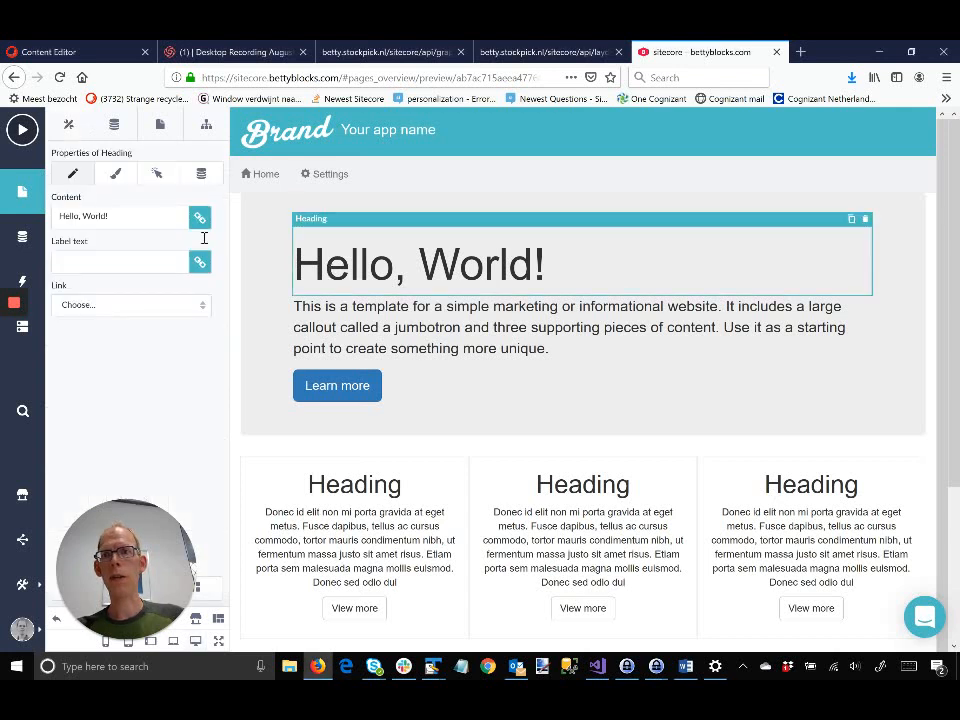
left_click(118, 215)
key("ctrl+a")
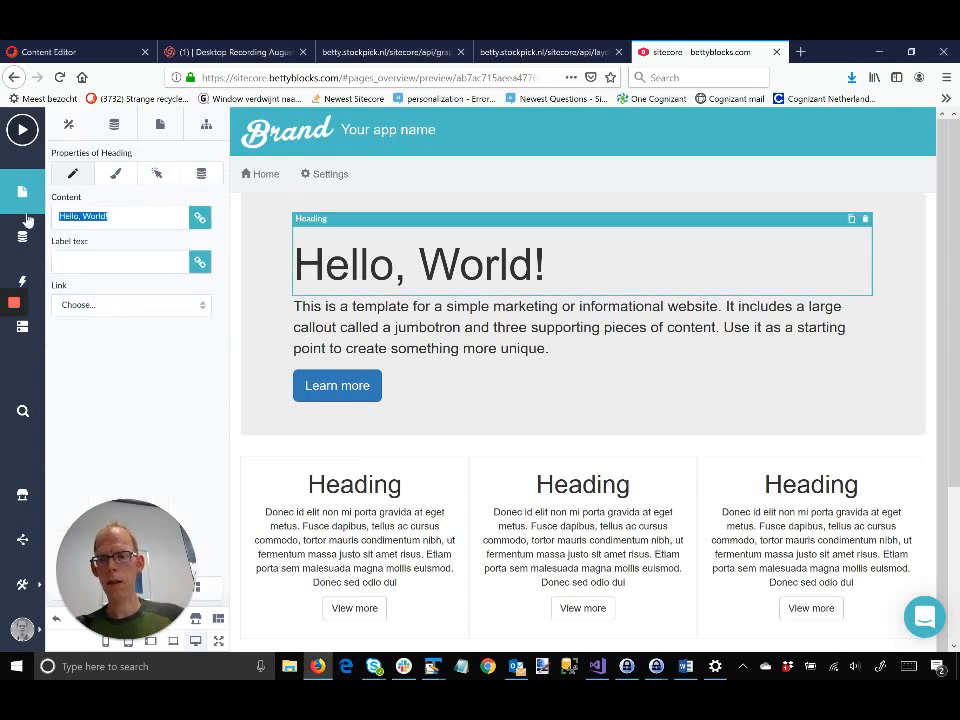
type("DEMO")
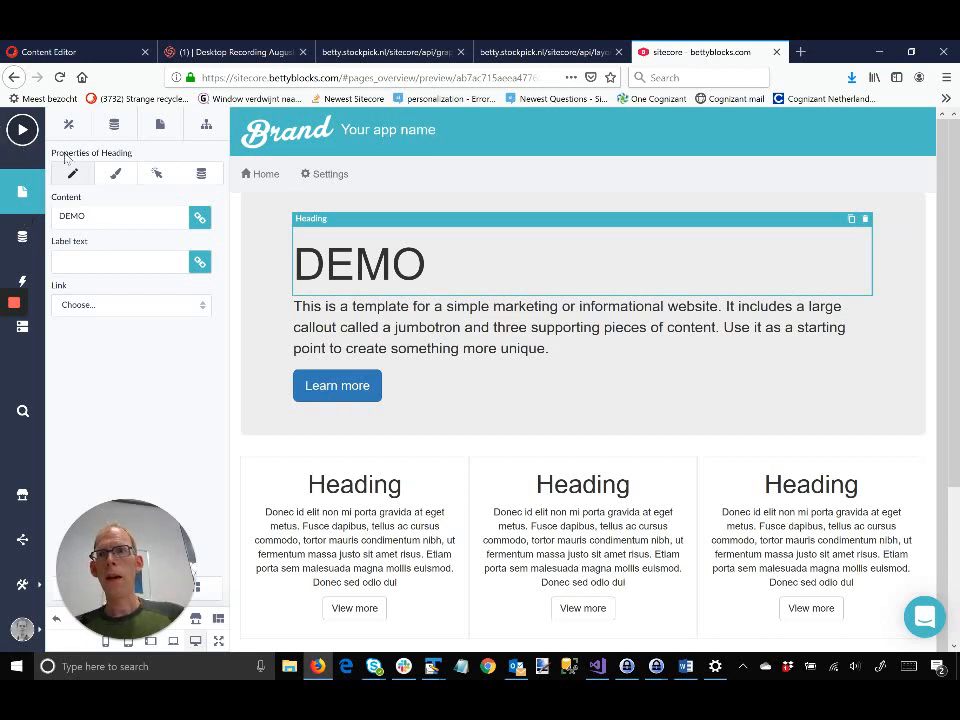
left_click(69, 124)
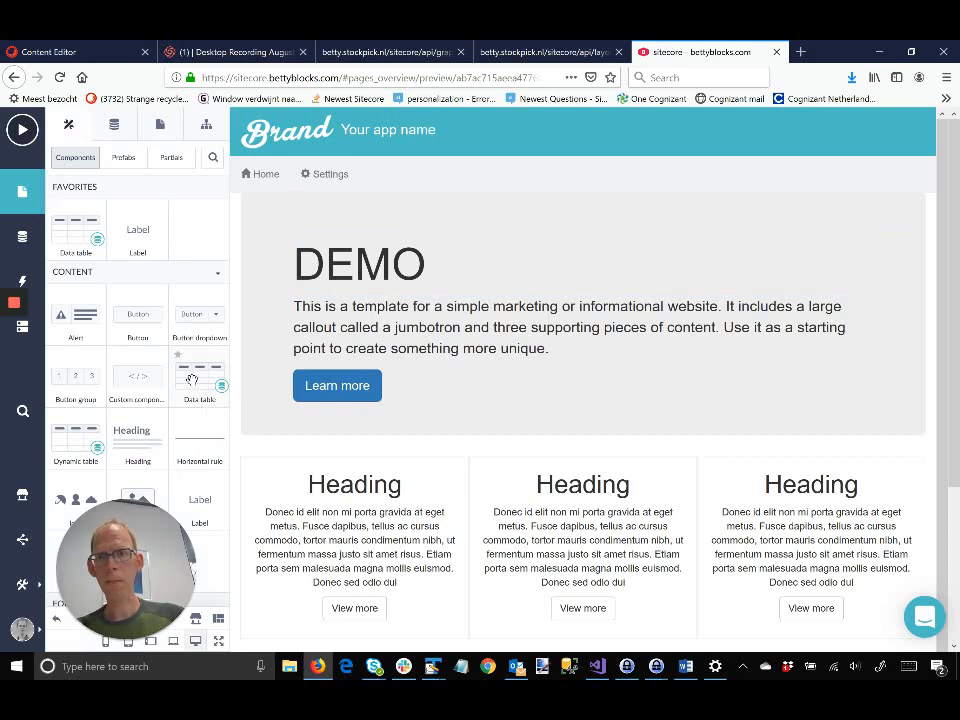
Step: Drop a Data table onto the first Heading column, bound to Demo Locations with a Locationname column
left_click_drag(227, 407, 339, 490)
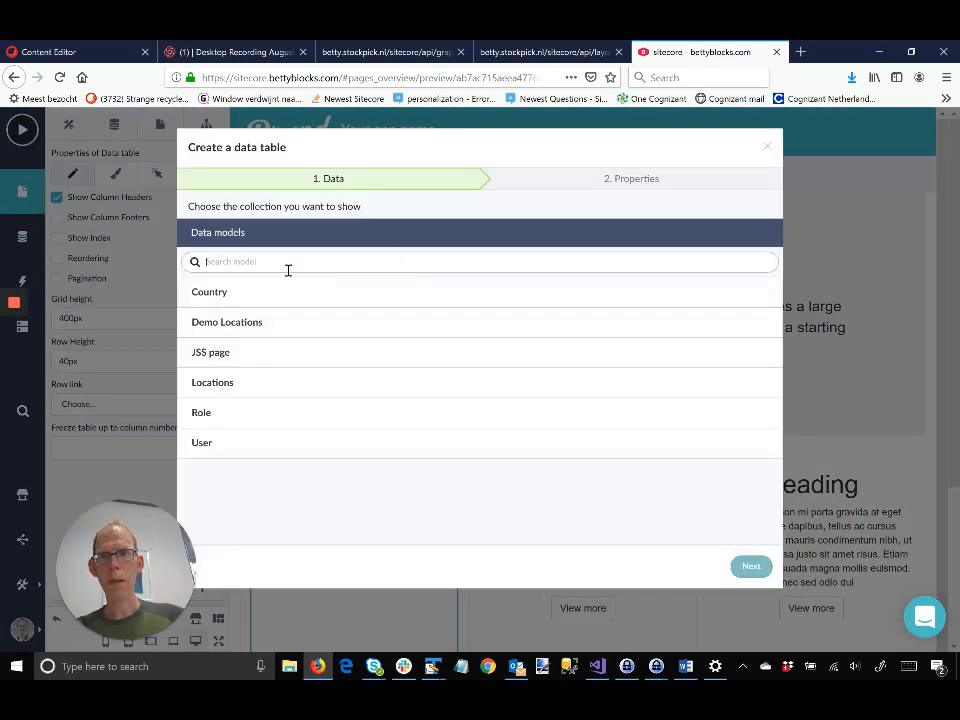
left_click(246, 327)
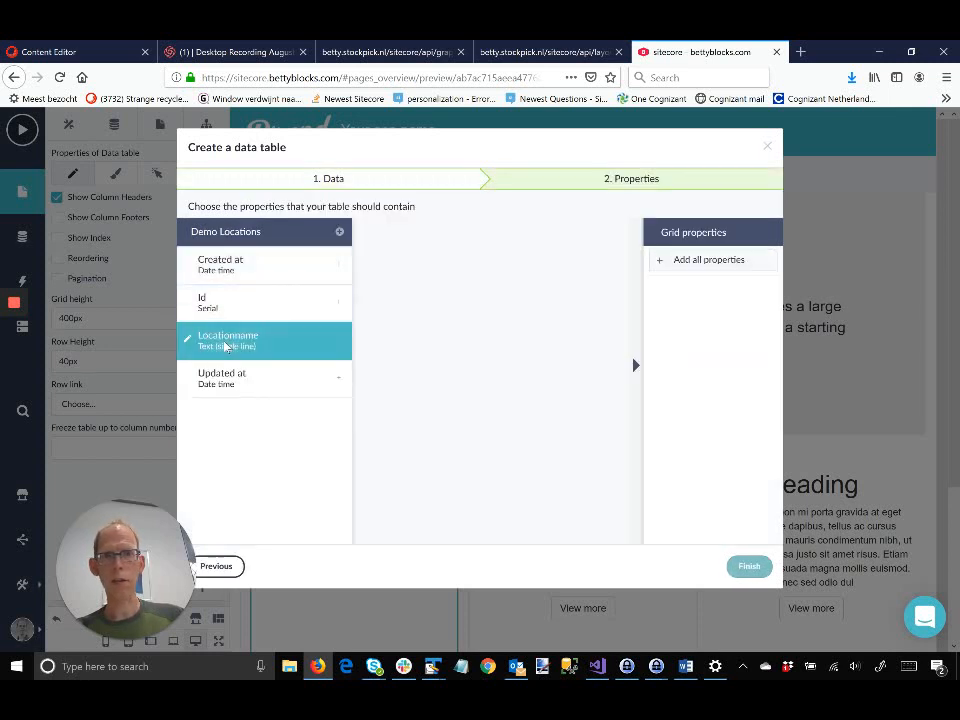
left_click(225, 345)
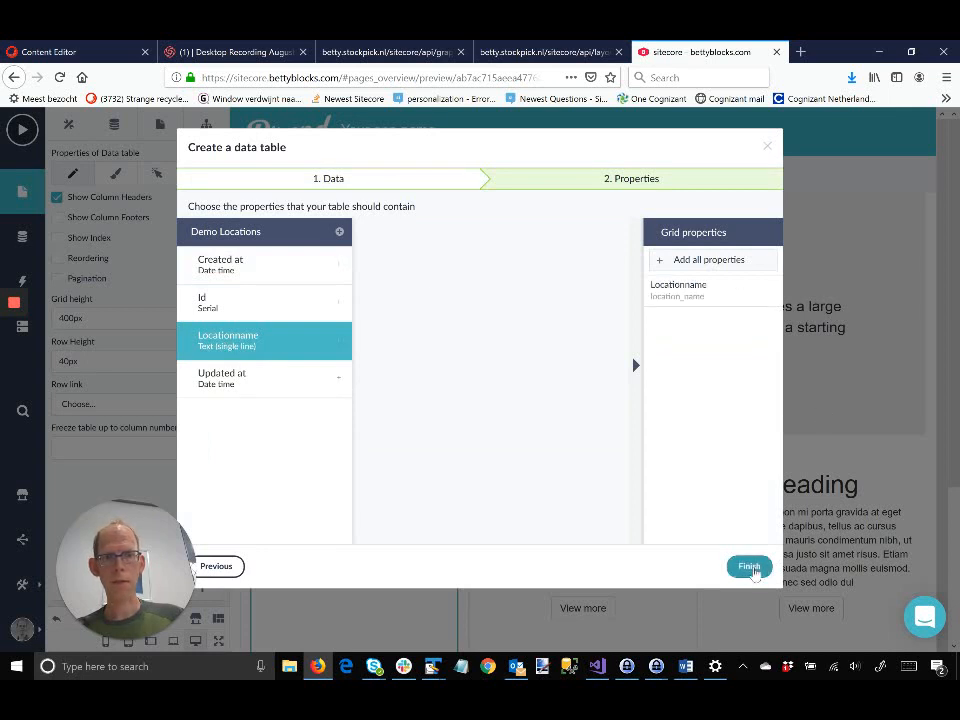
left_click(752, 569)
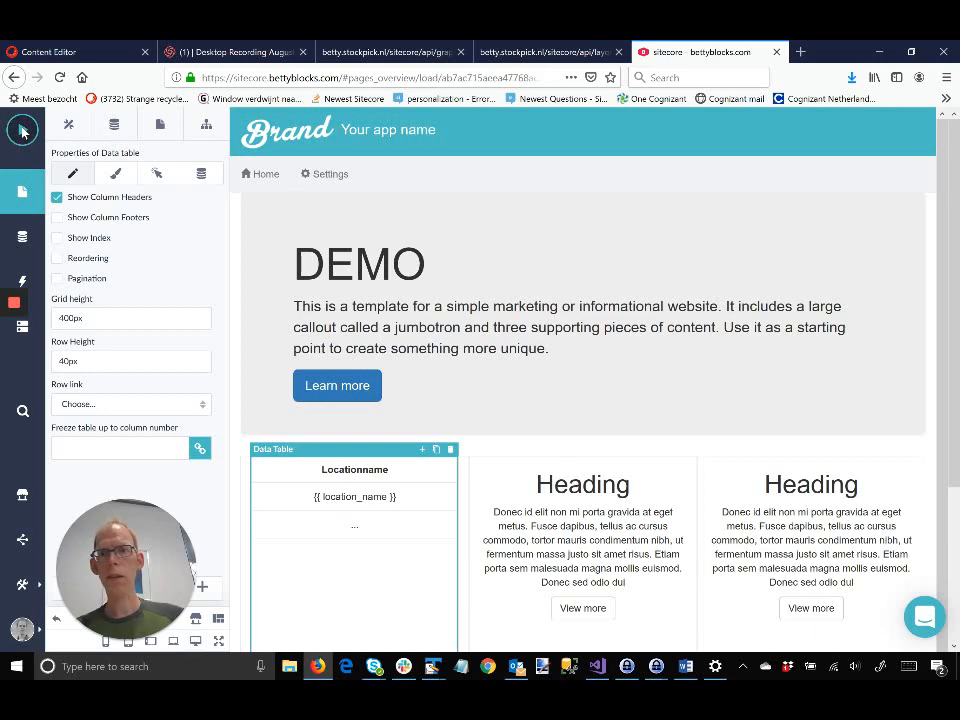
left_click(22, 130)
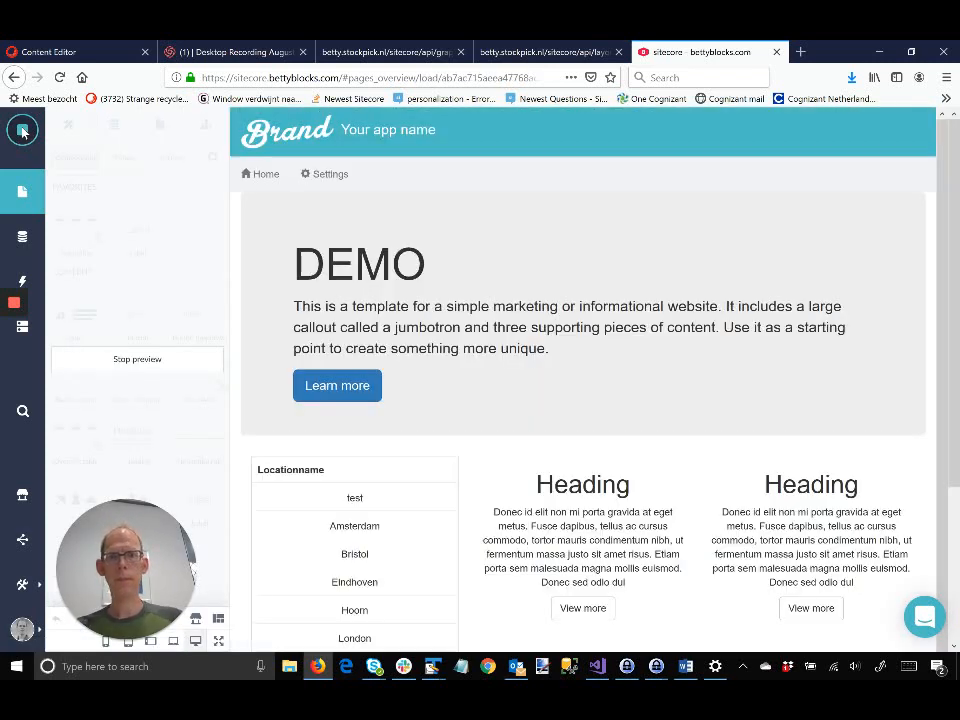
scroll(320, 511, "down", 1)
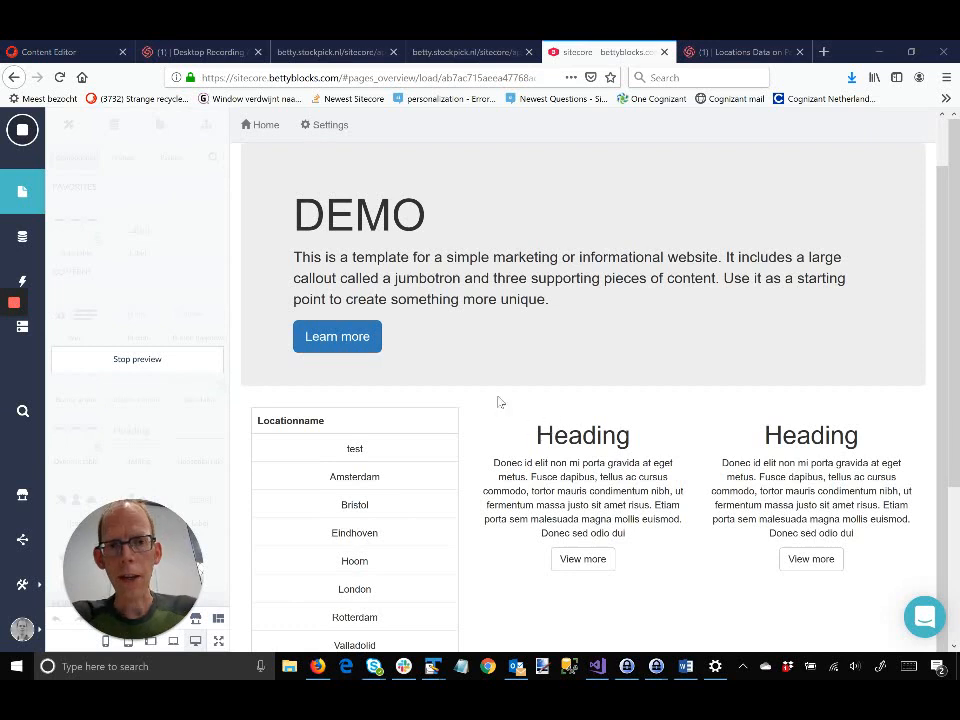
scroll(510, 364, "up", 1)
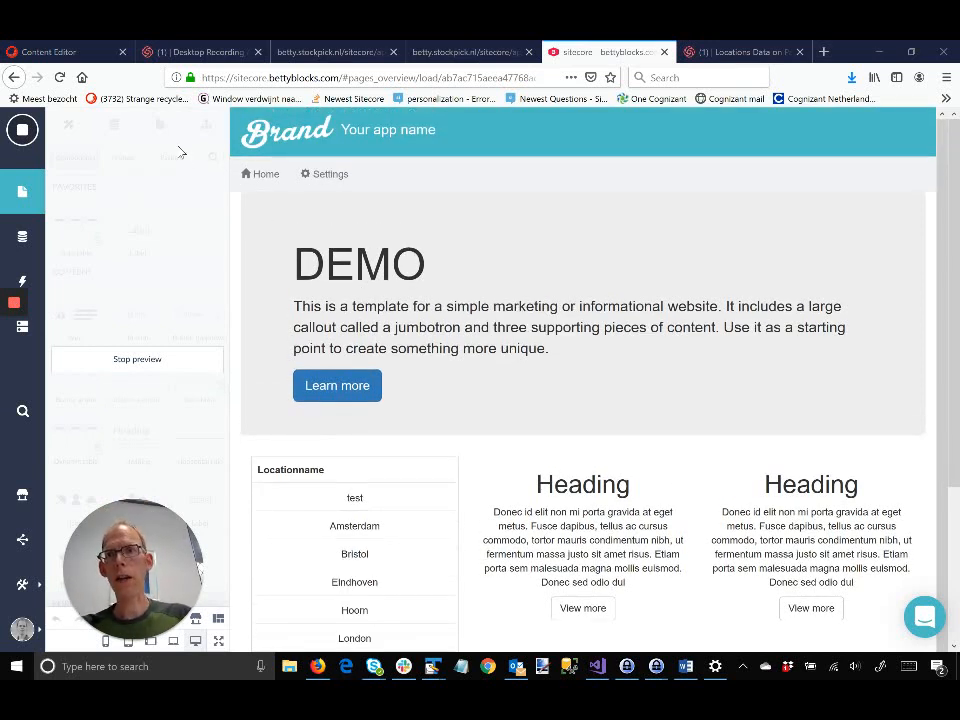
left_click(150, 366)
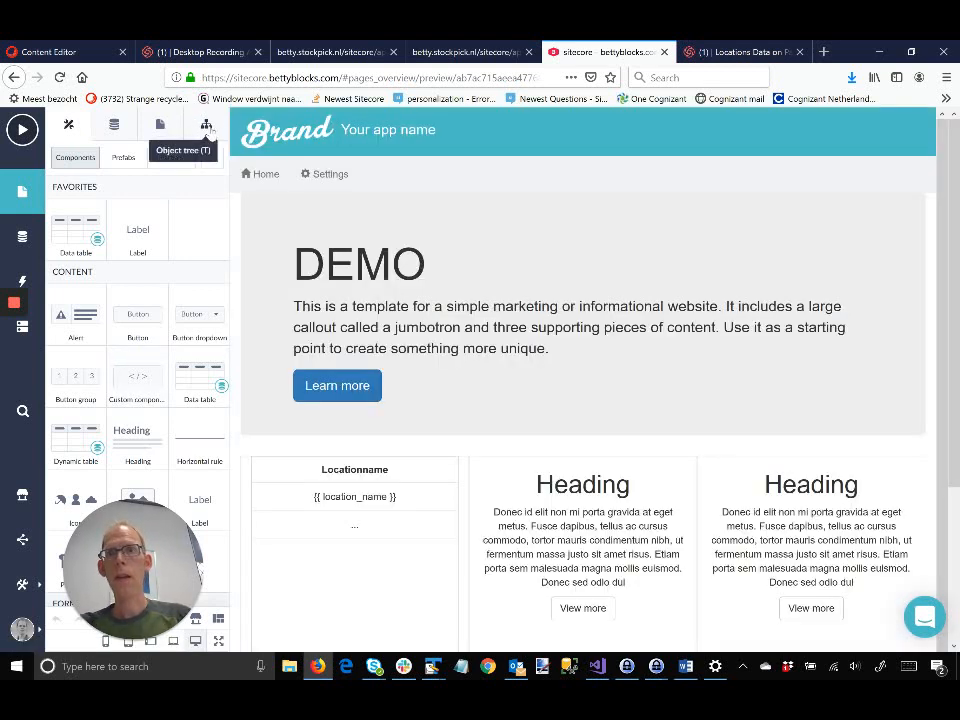
Step: In the page's action flow, insert a new step between Start and End set to Http request
left_click(158, 126)
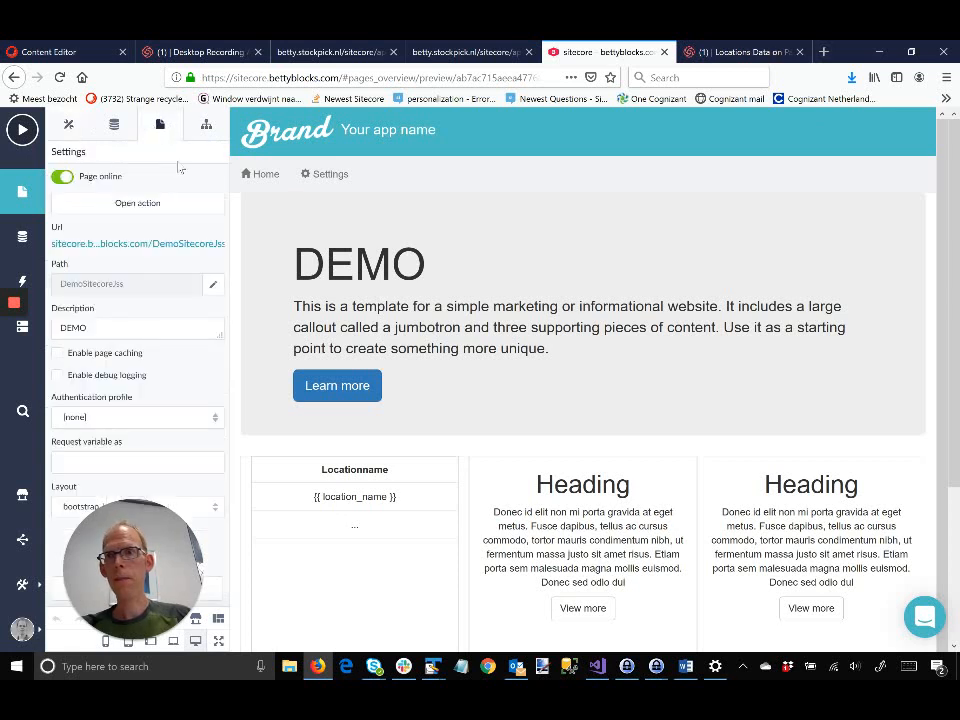
left_click(147, 209)
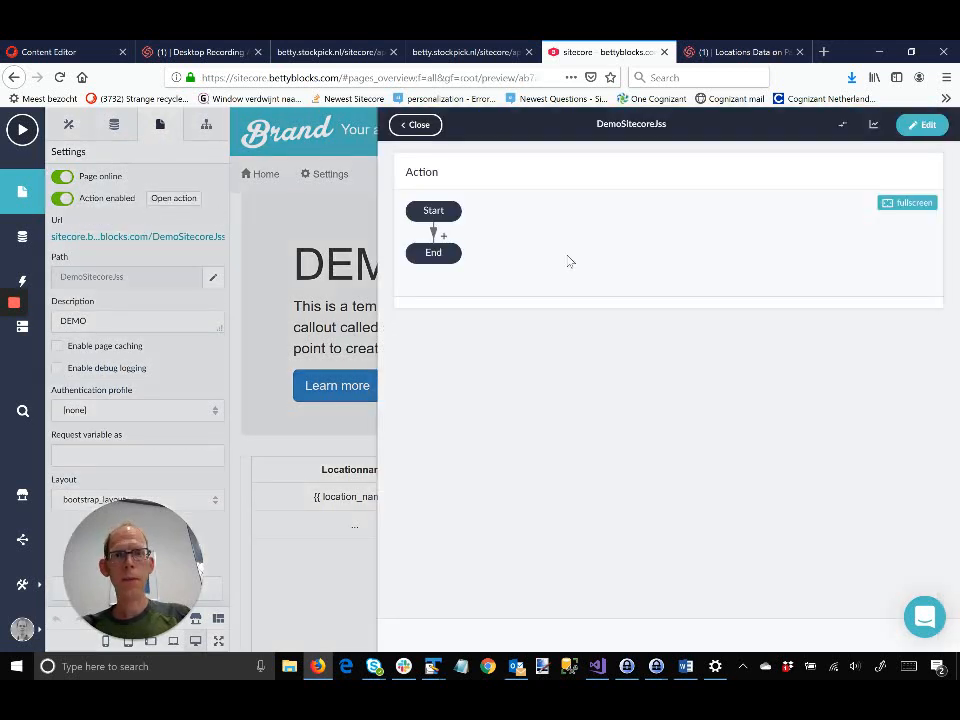
left_click(445, 238)
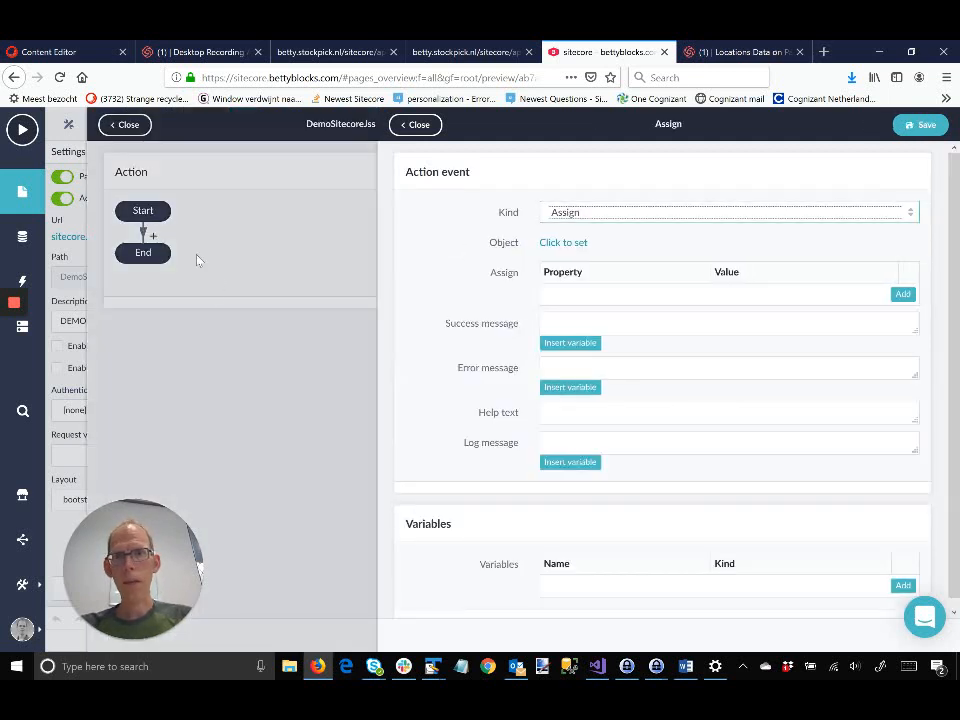
left_click(906, 213)
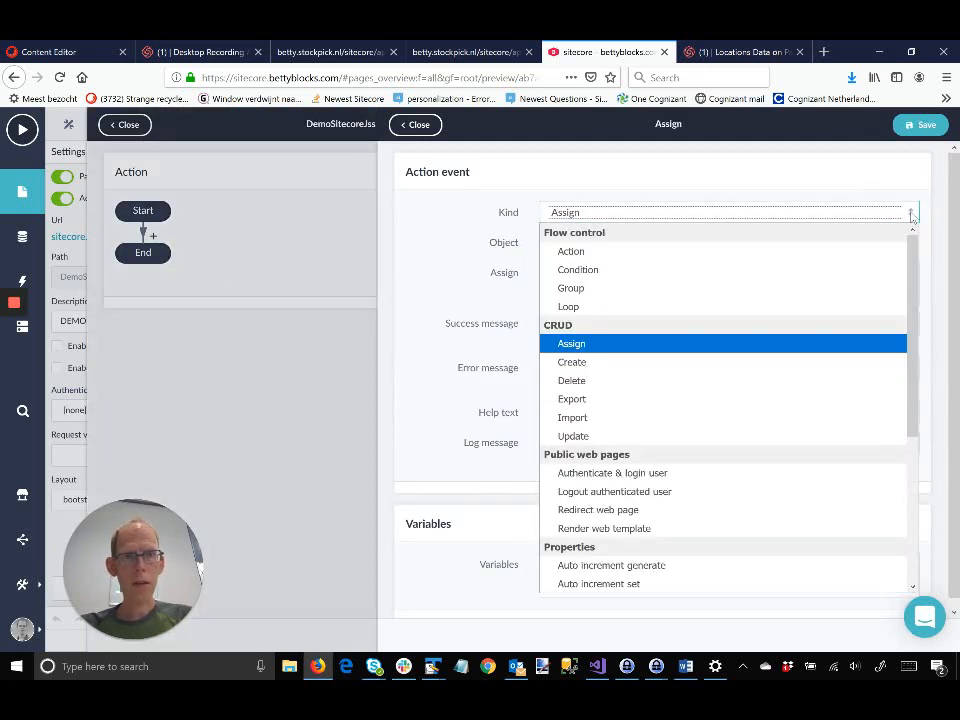
scroll(758, 370, "down", 5)
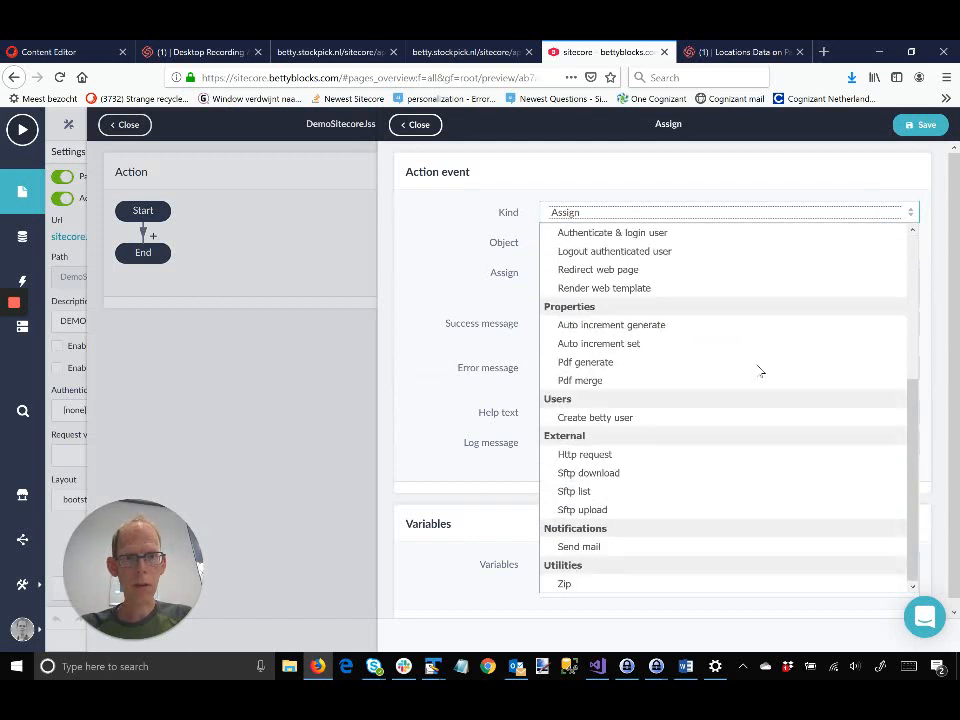
scroll(760, 372, "up", 5)
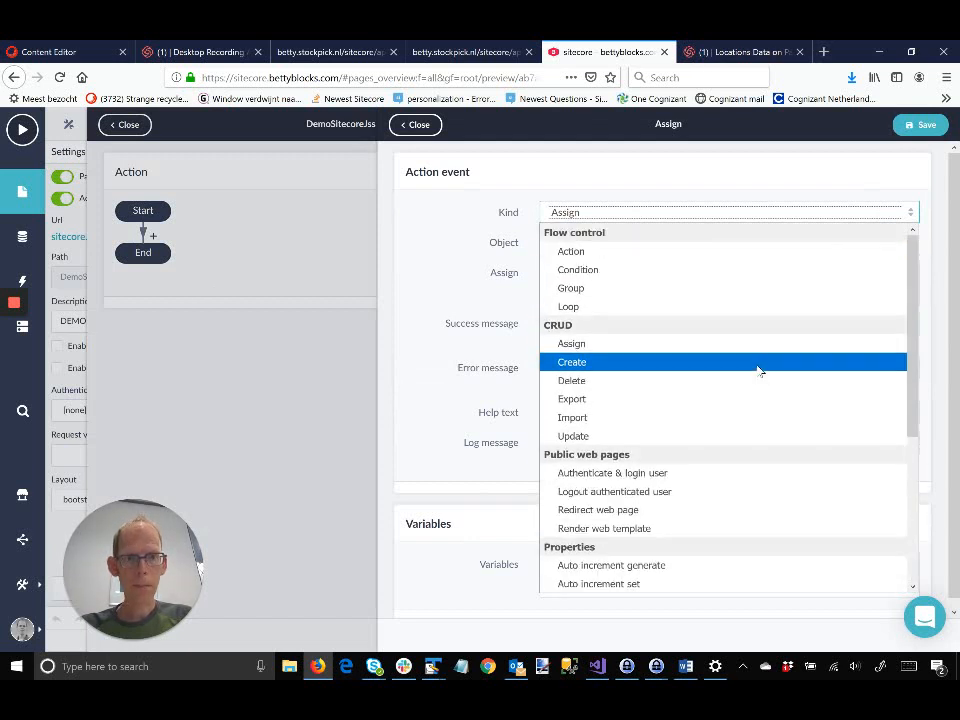
scroll(758, 370, "down", 5)
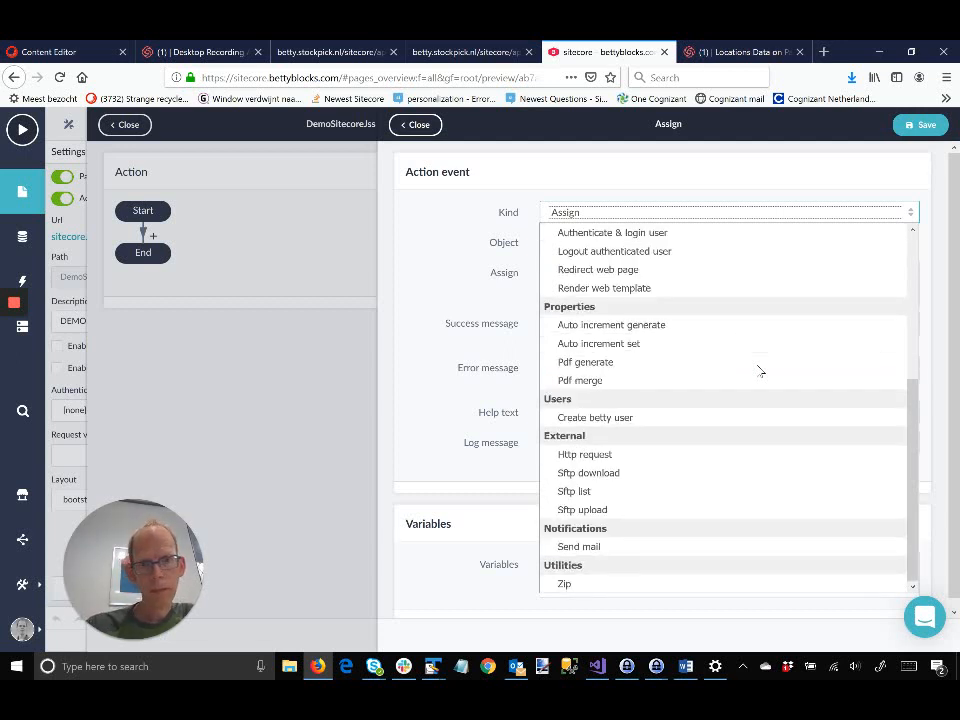
left_click(645, 455)
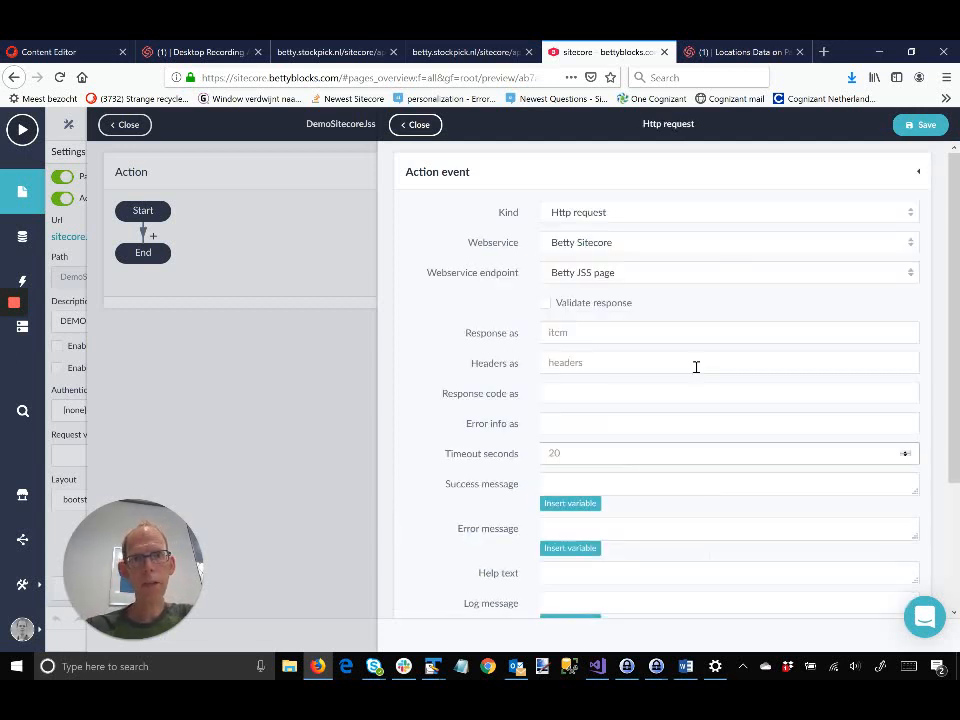
Step: Use the Demo webservice, store the response as SitecoreHomepage, save, and close both panels
left_click(912, 248)
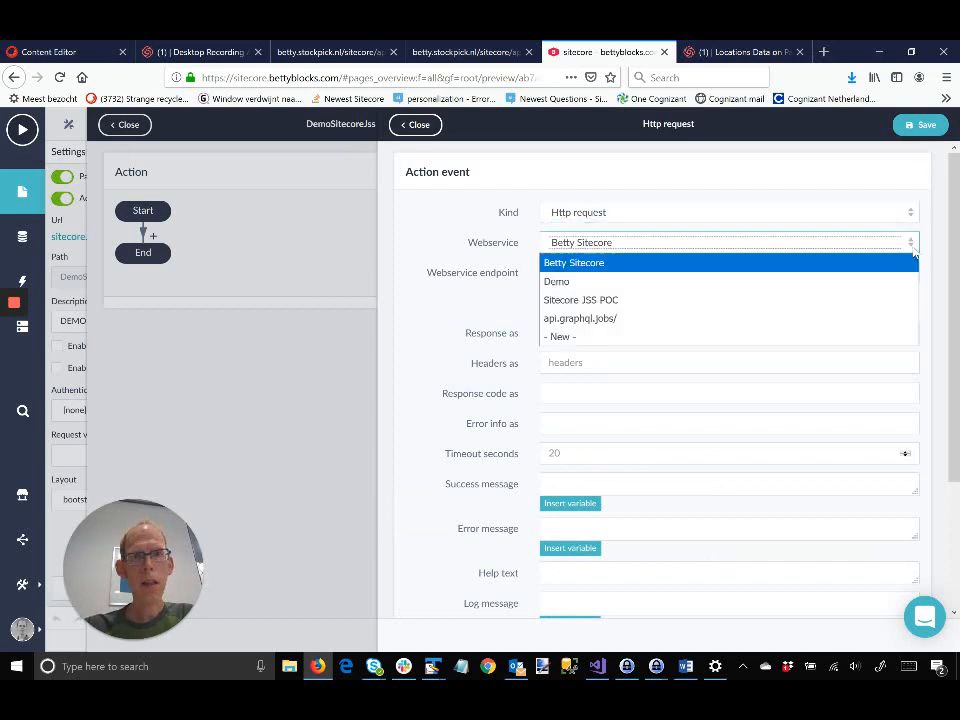
left_click(826, 285)
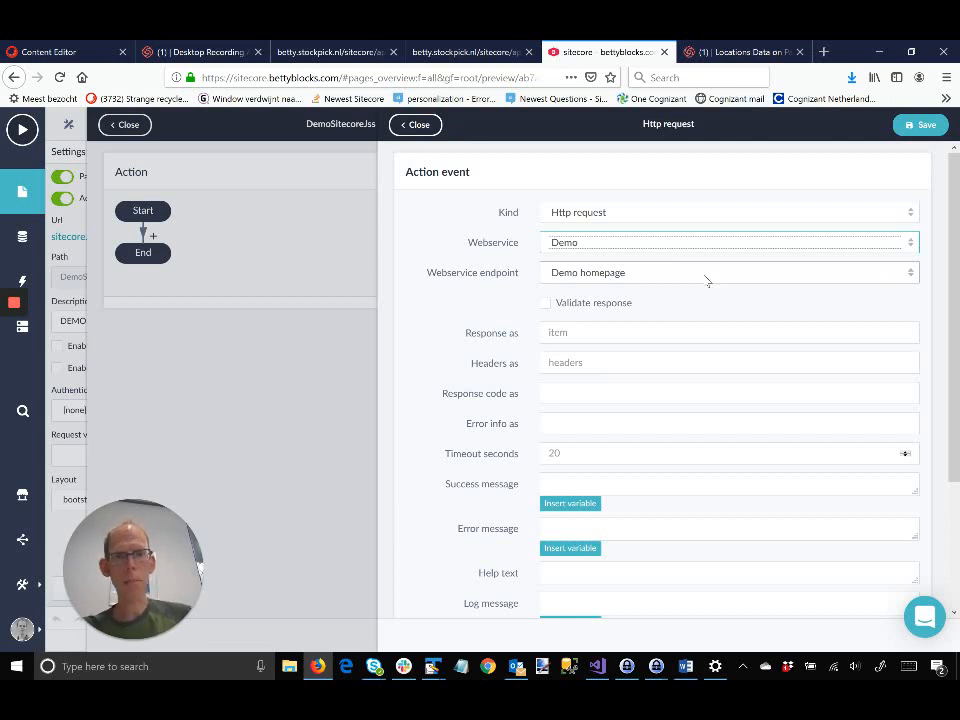
left_click(608, 332)
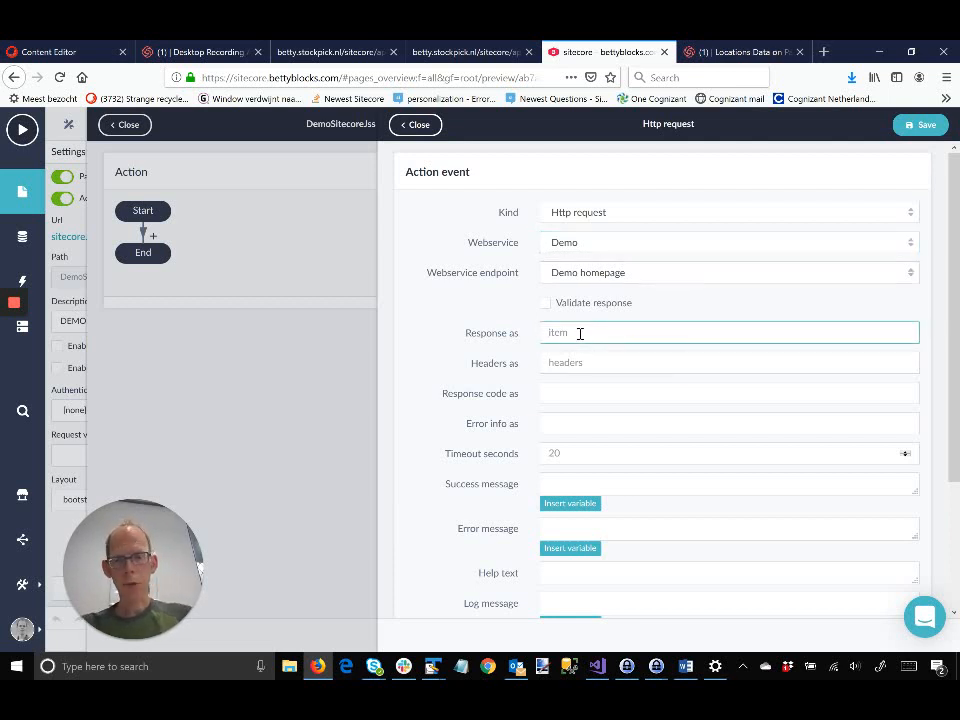
key("shift")
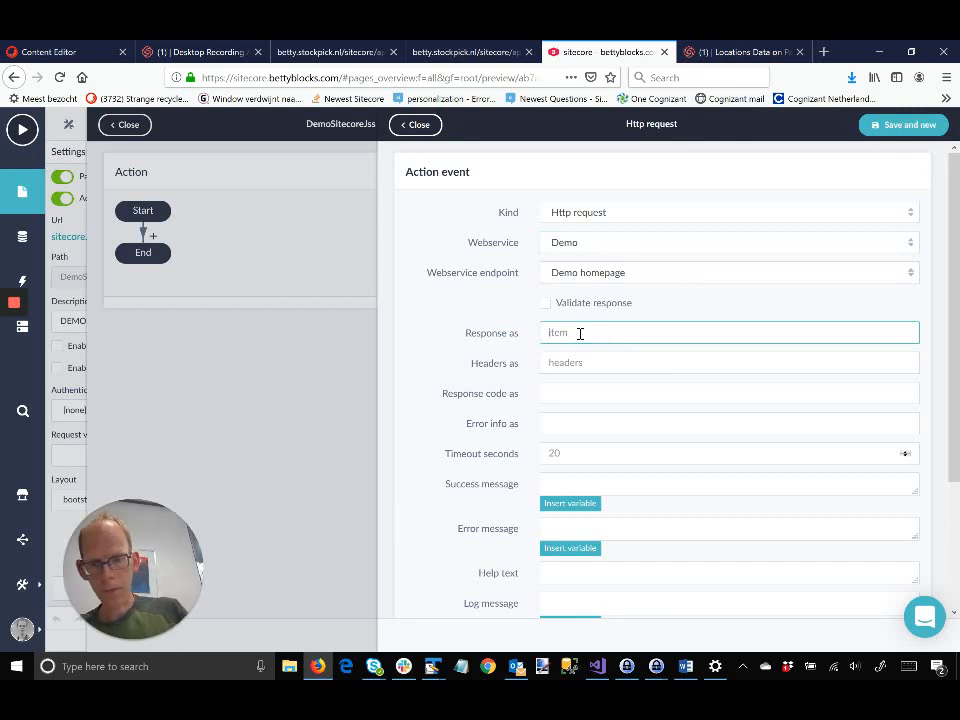
type("Si")
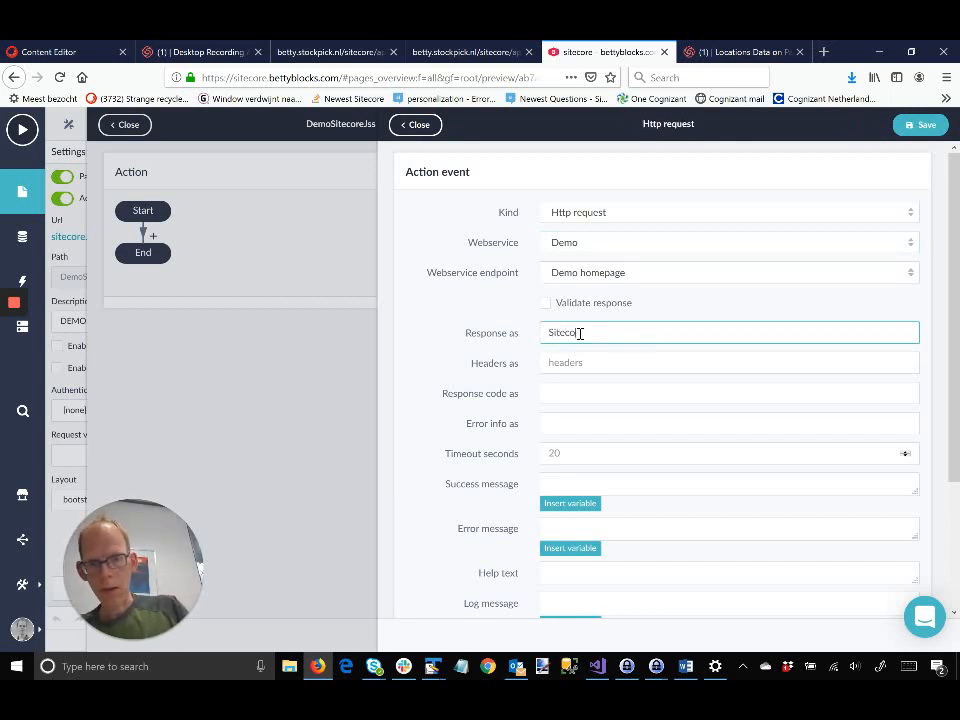
type("tecoreHomepage")
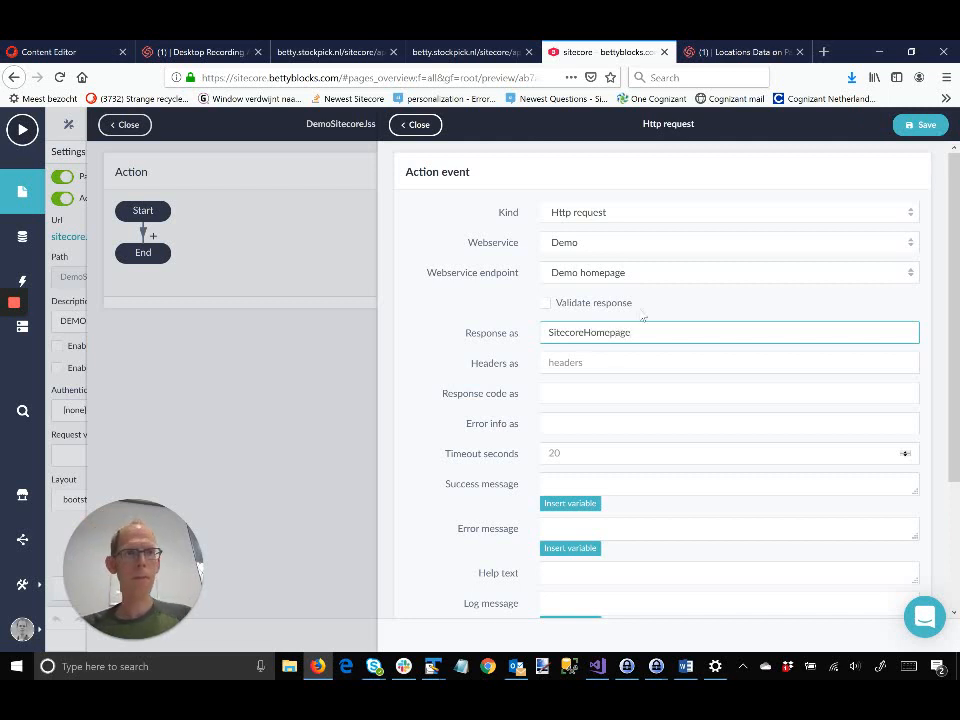
left_click(925, 125)
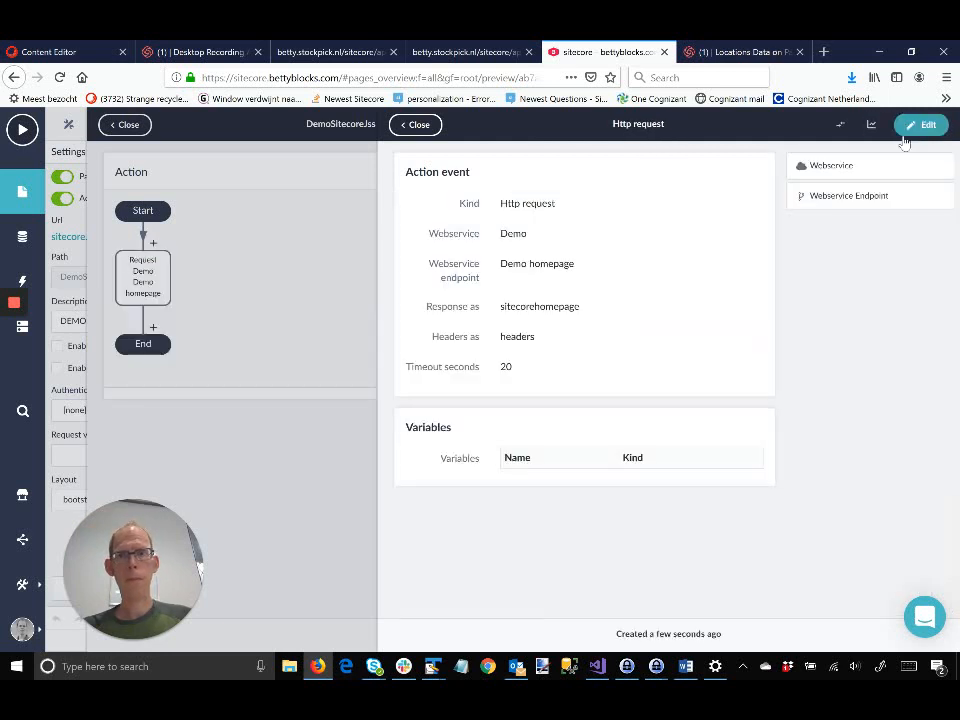
left_click(418, 125)
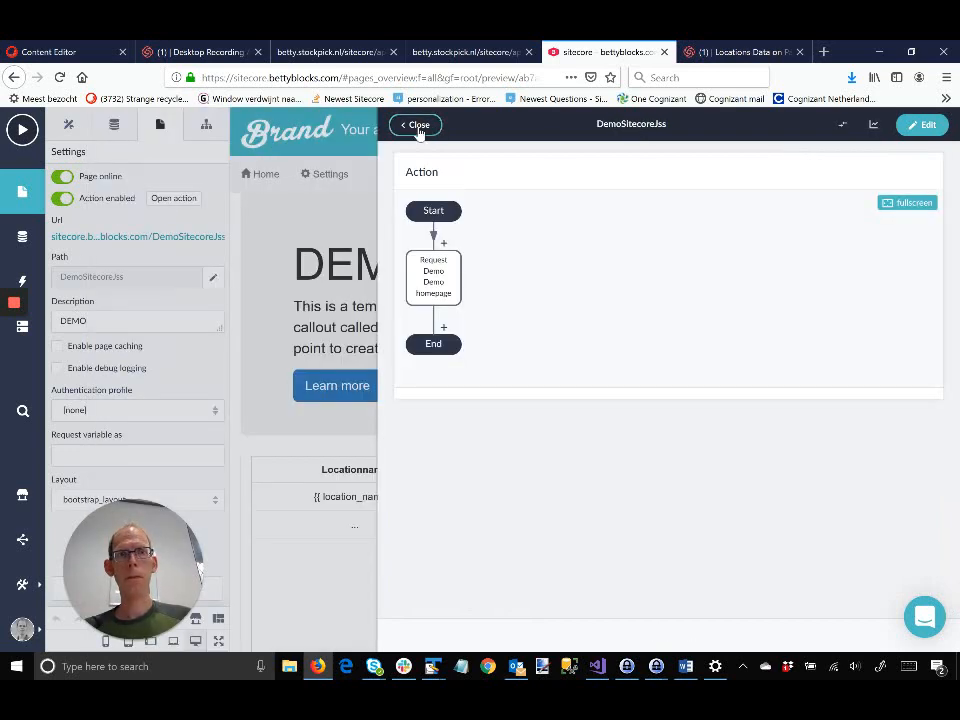
left_click(418, 125)
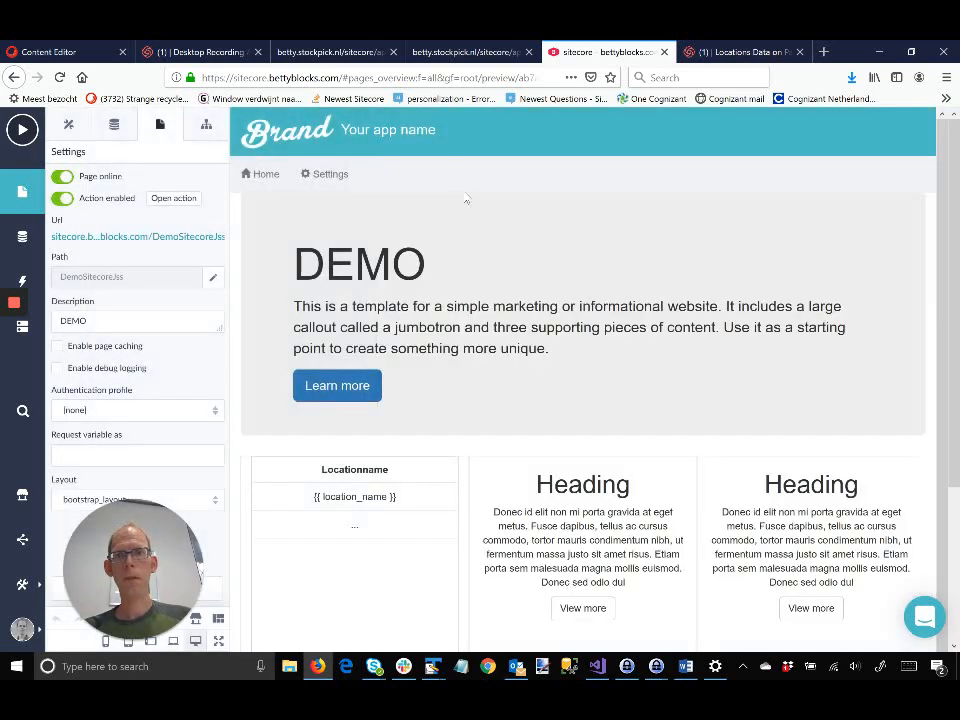
Step: Add a Label from the Favorites components to the middle grid column, just below its Heading
scroll(479, 203, "down", 2)
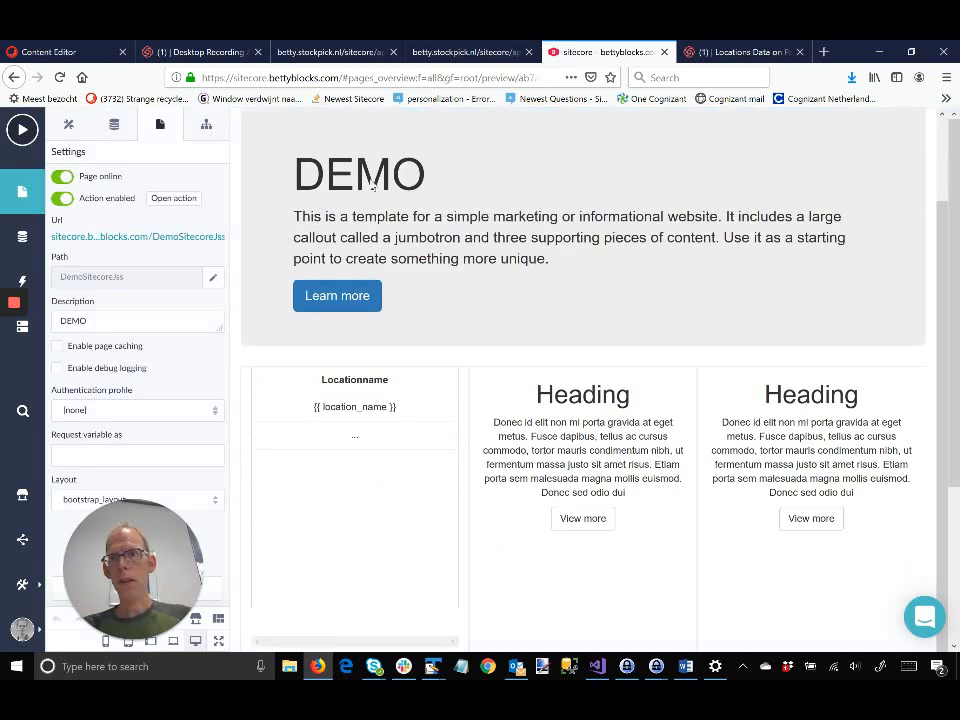
left_click(69, 124)
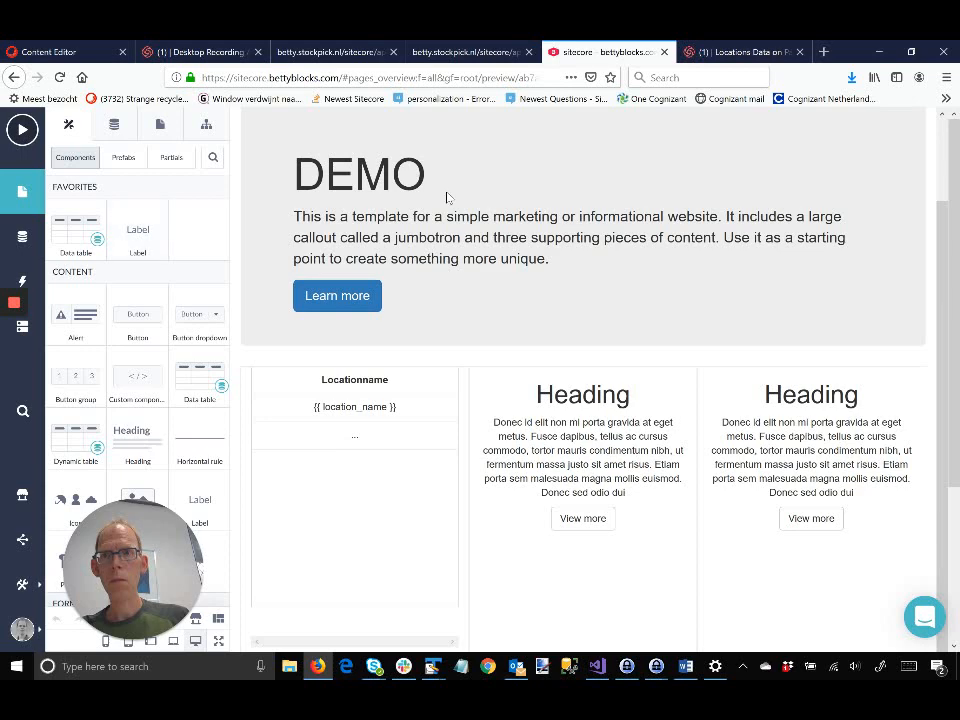
scroll(447, 197, "down", 1)
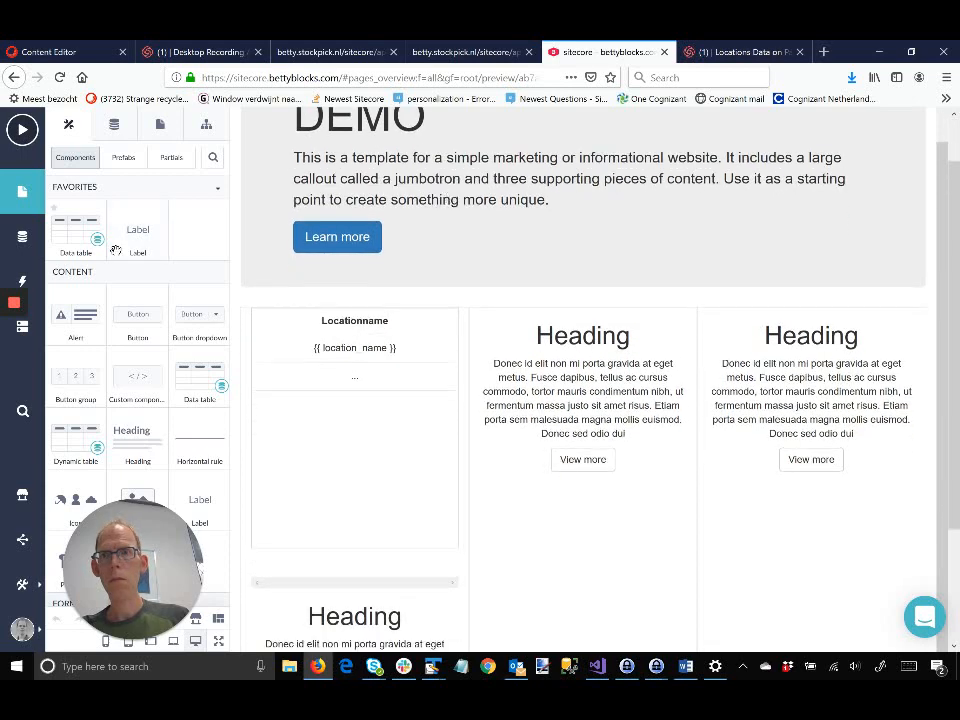
scroll(125, 245, "down", 1)
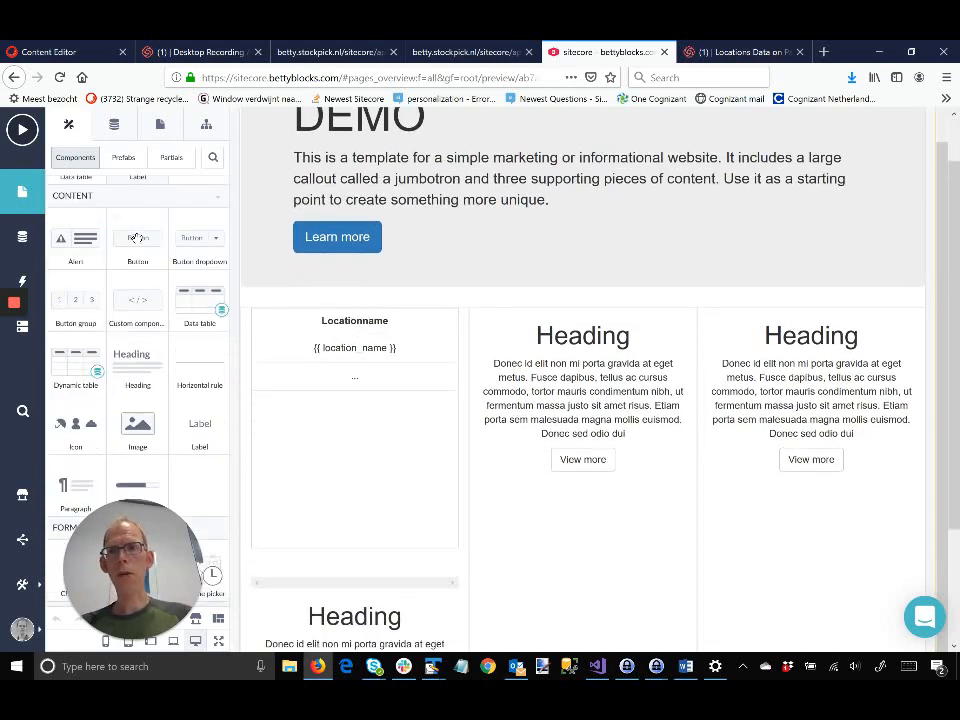
scroll(137, 236, "up", 1)
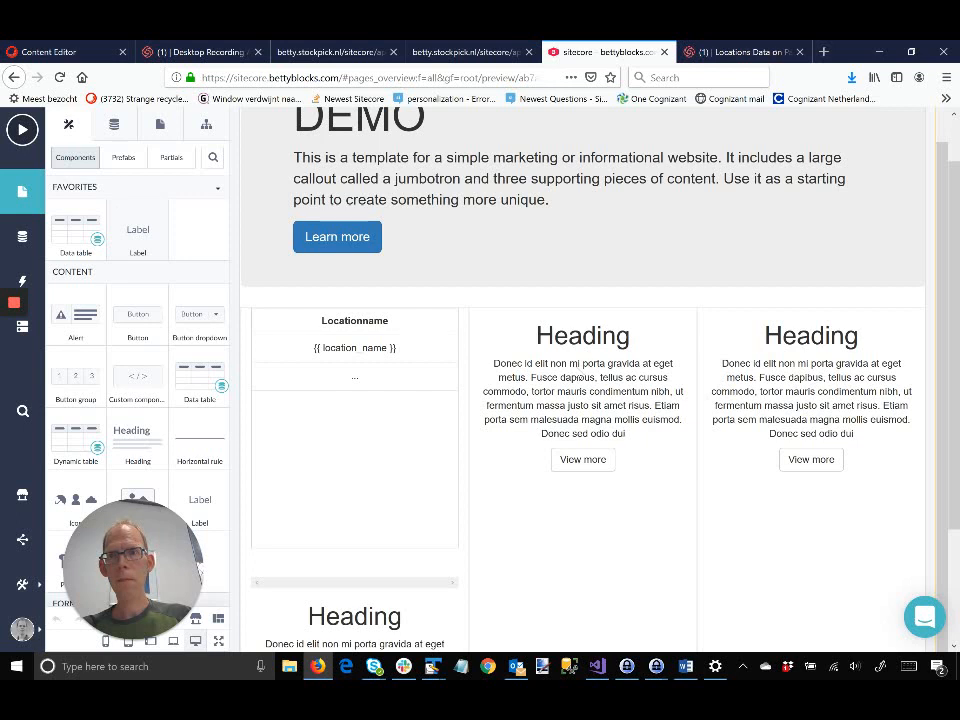
left_click_drag(135, 245, 570, 328)
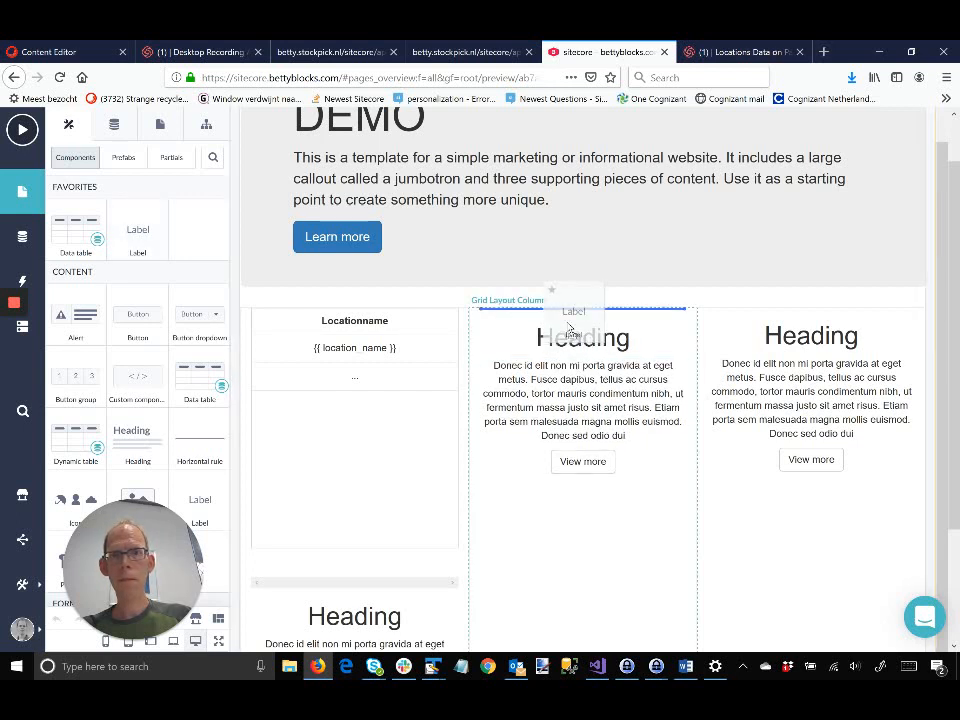
left_click_drag(571, 331, 583, 364)
left_click(583, 366)
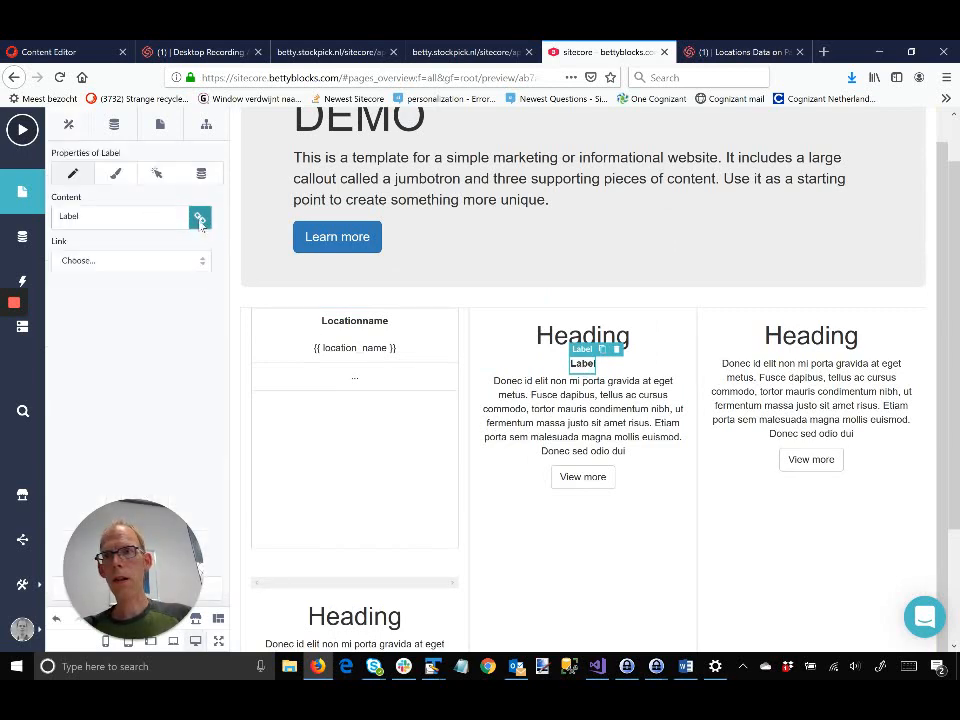
left_click(200, 220)
left_click(243, 236)
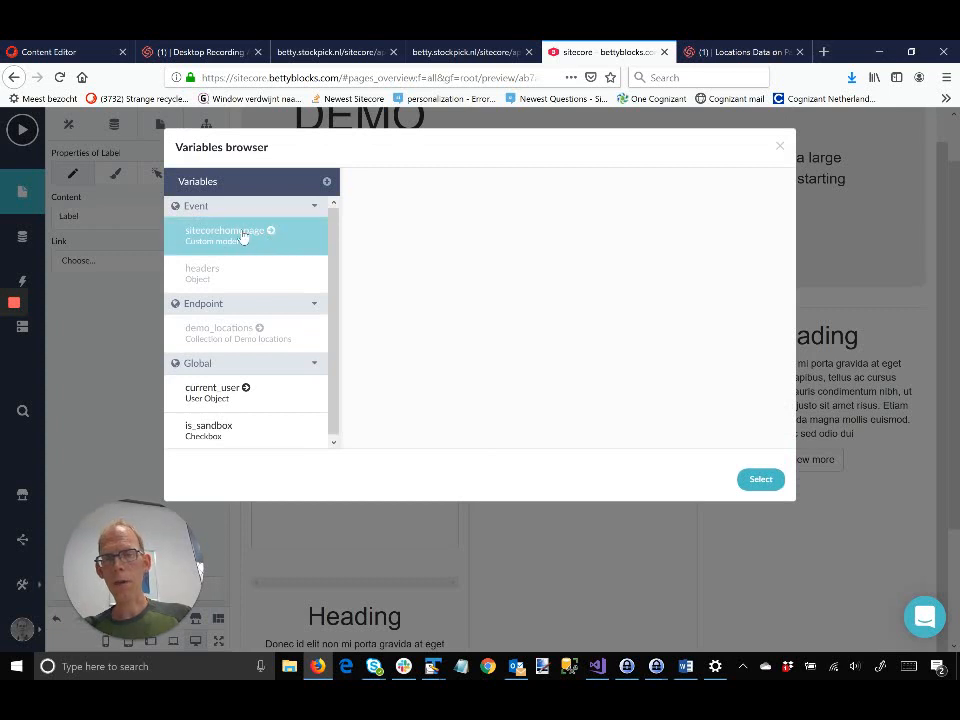
left_click(365, 224)
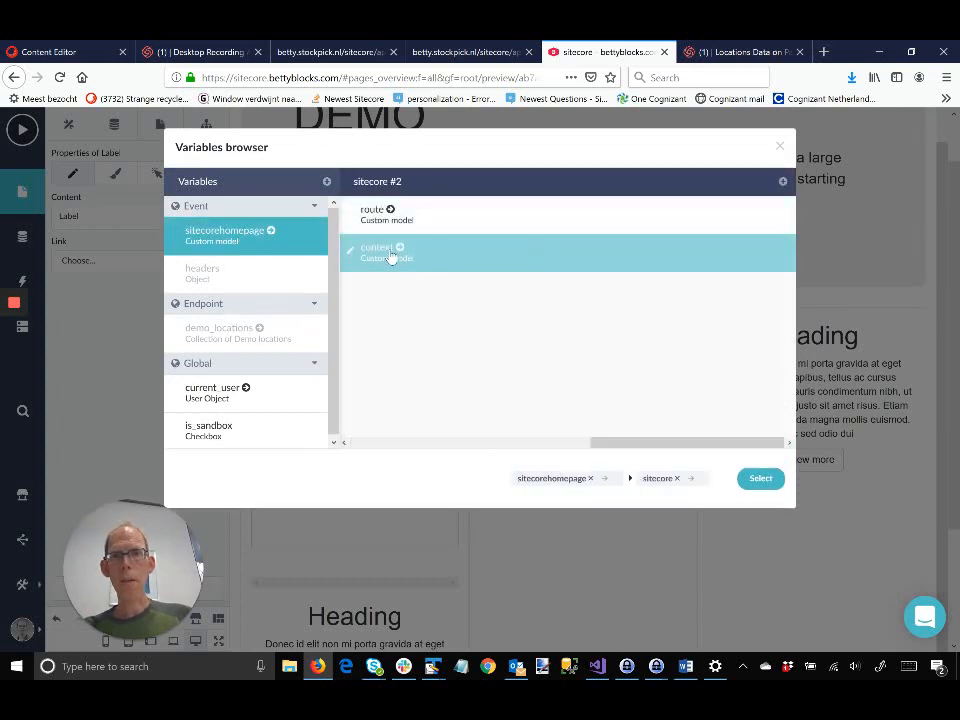
left_click(390, 257)
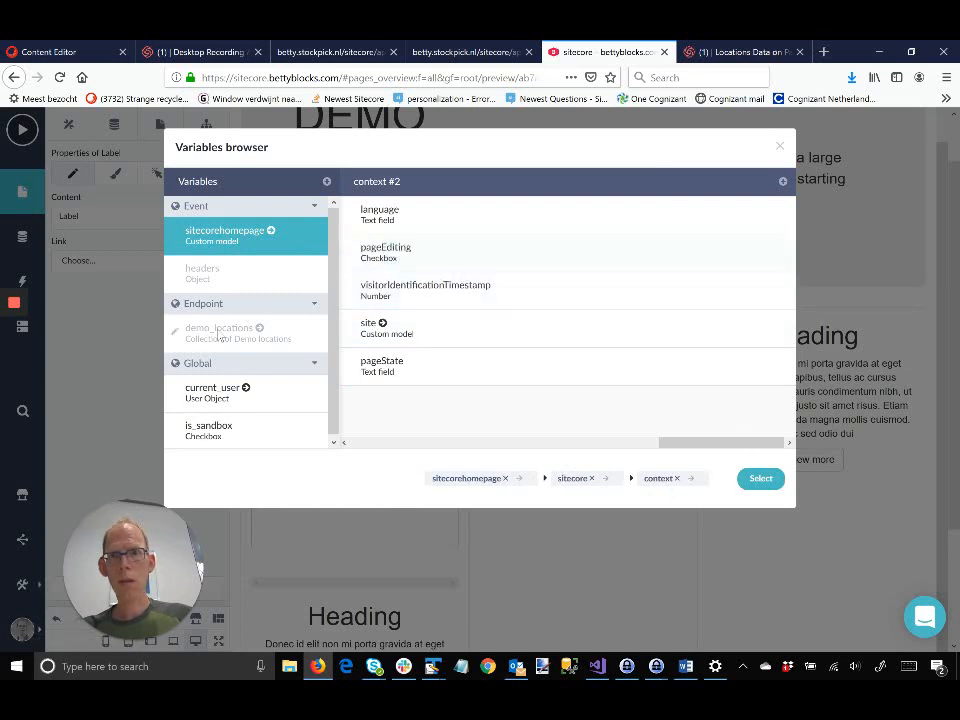
left_click(388, 248)
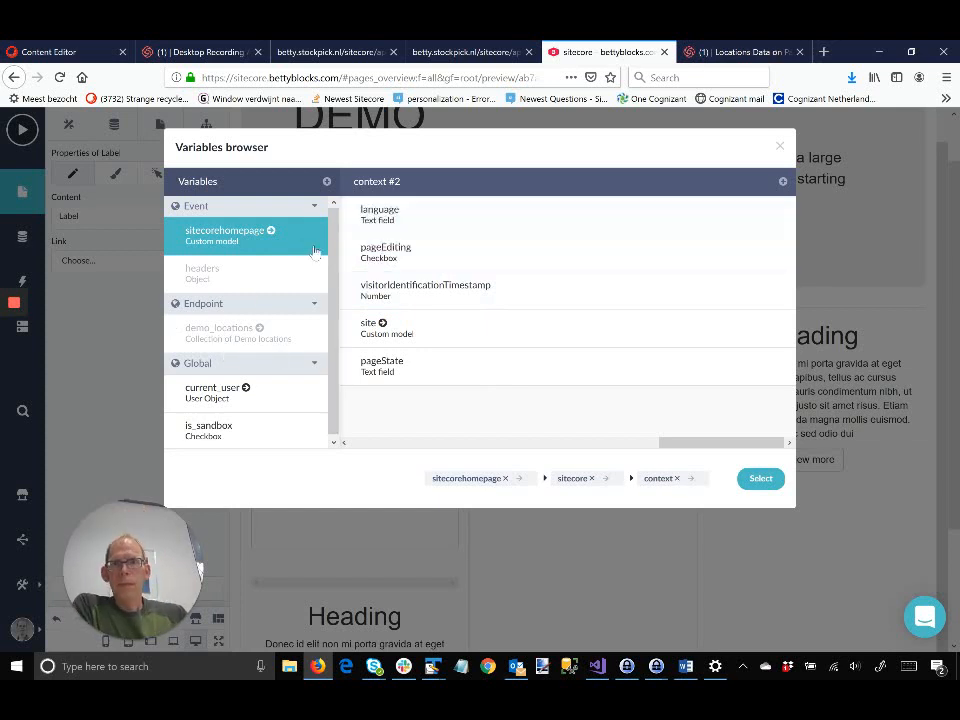
left_click(384, 328)
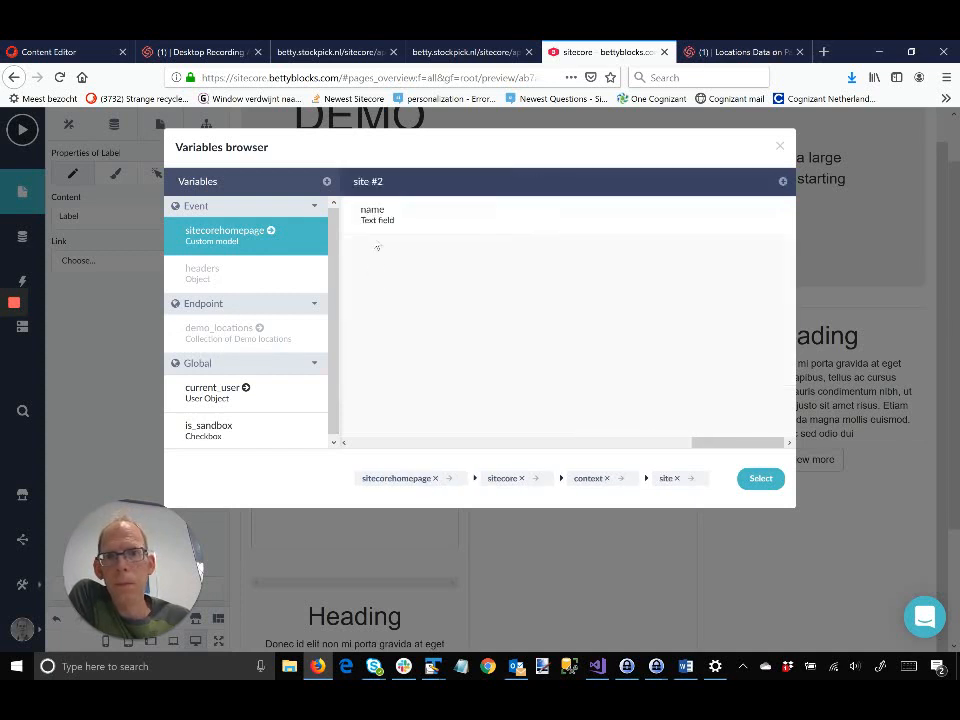
left_click(527, 479)
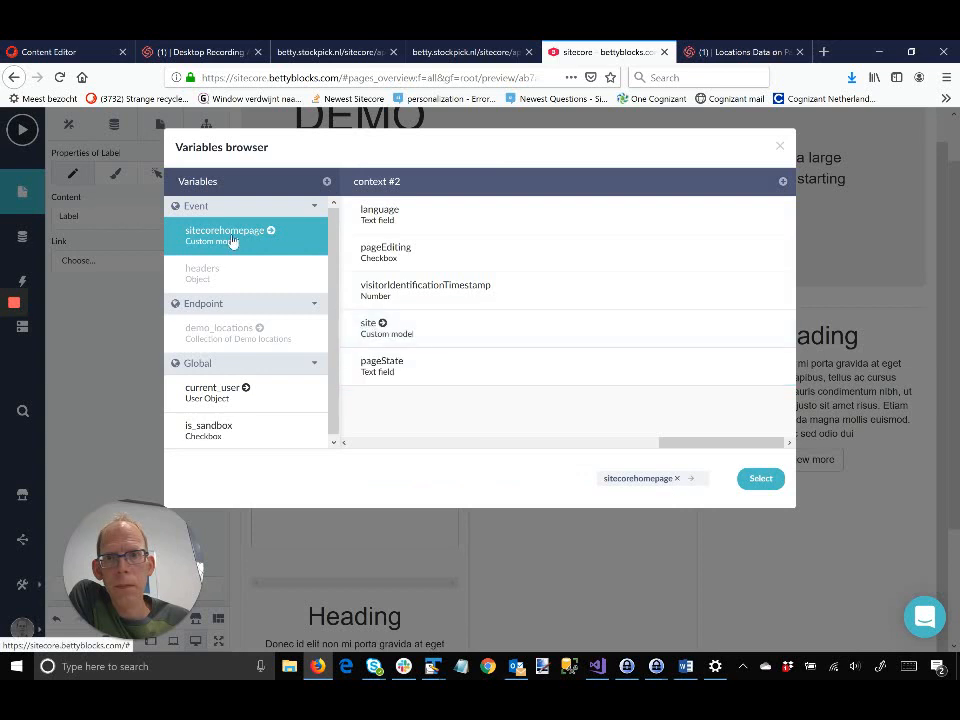
left_click(210, 397)
left_click(219, 242)
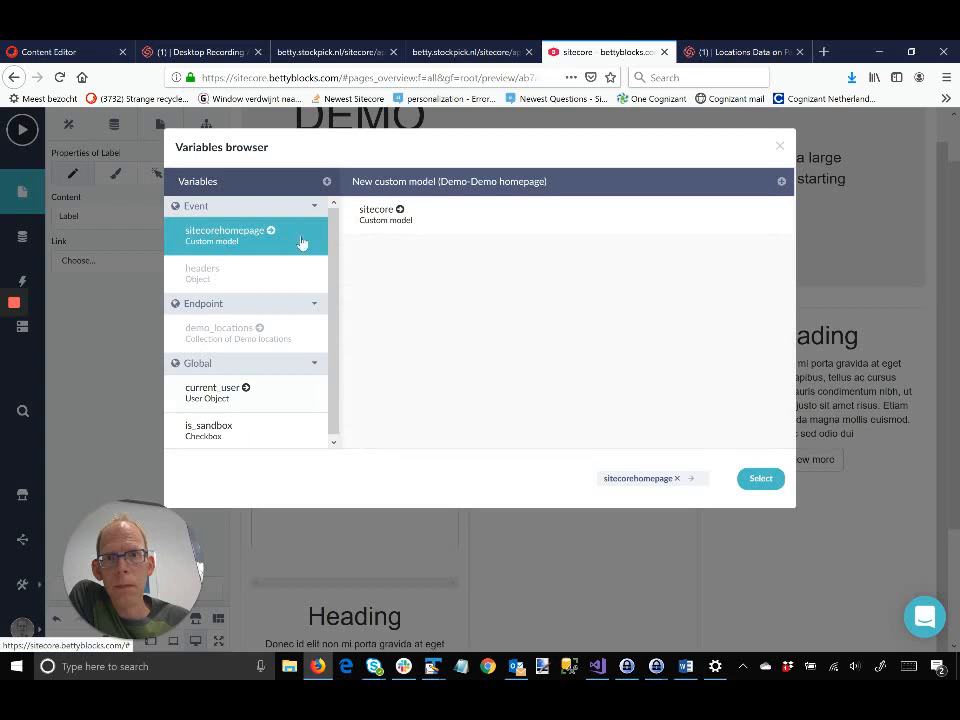
left_click(406, 220)
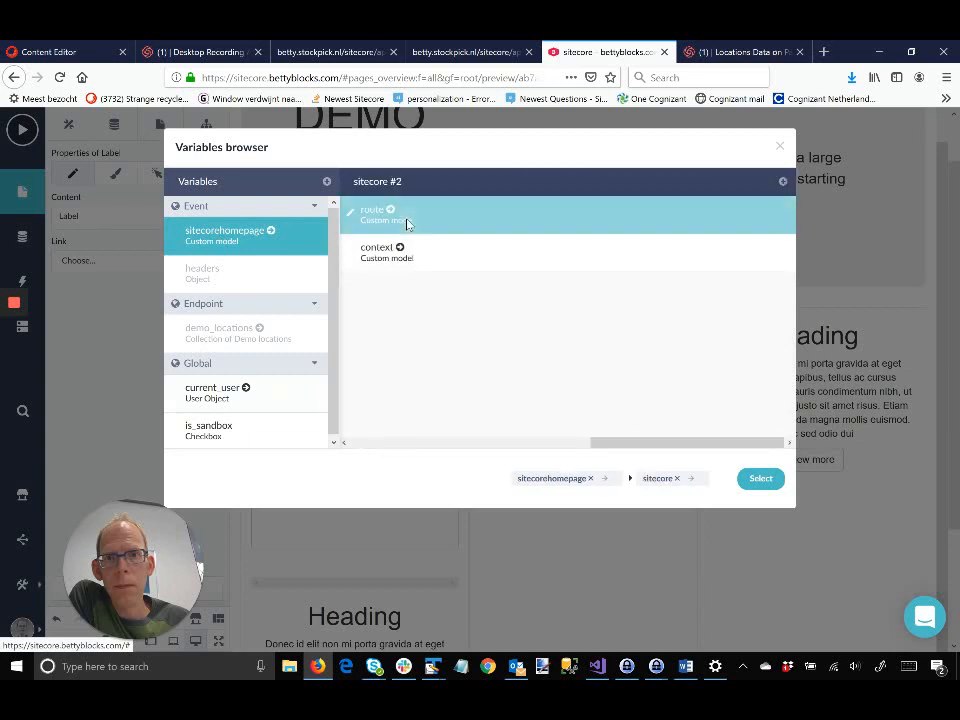
left_click(406, 222)
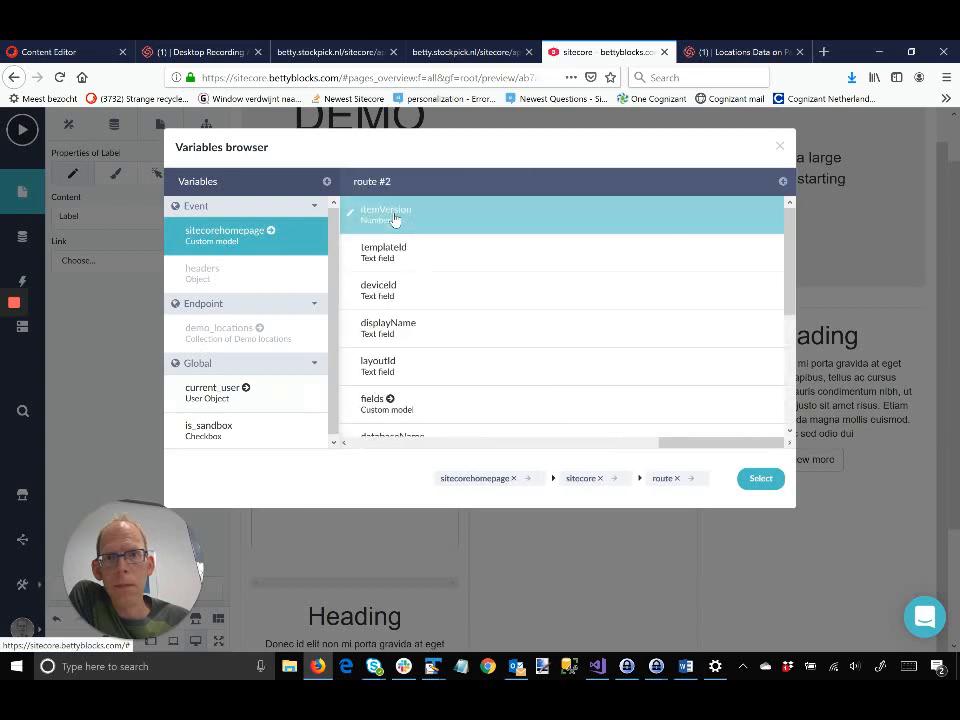
scroll(410, 300, "down", 3)
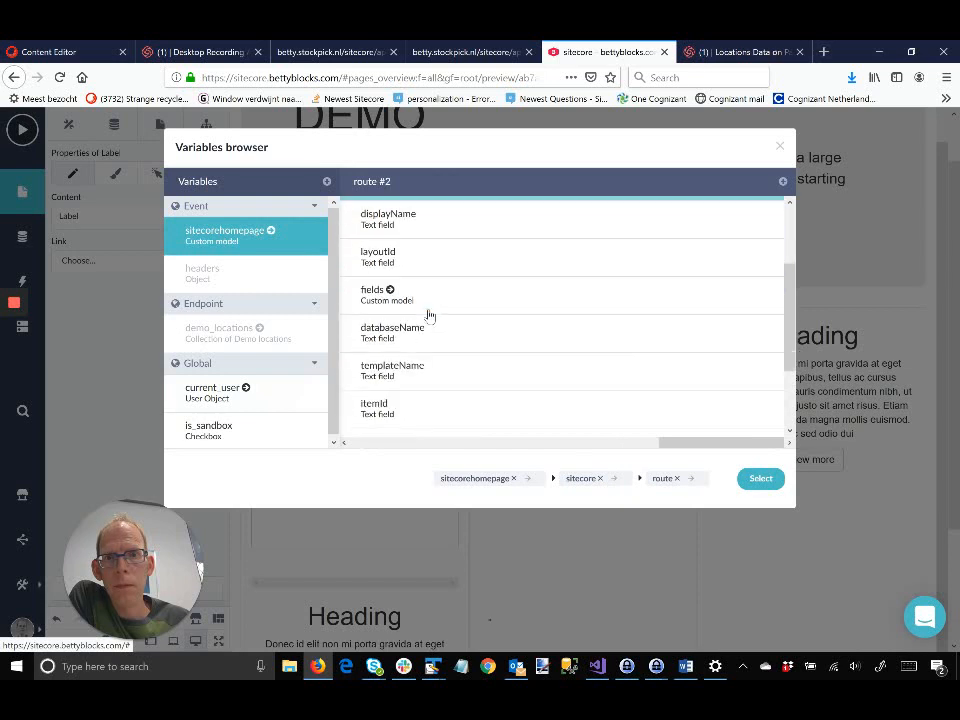
left_click(408, 289)
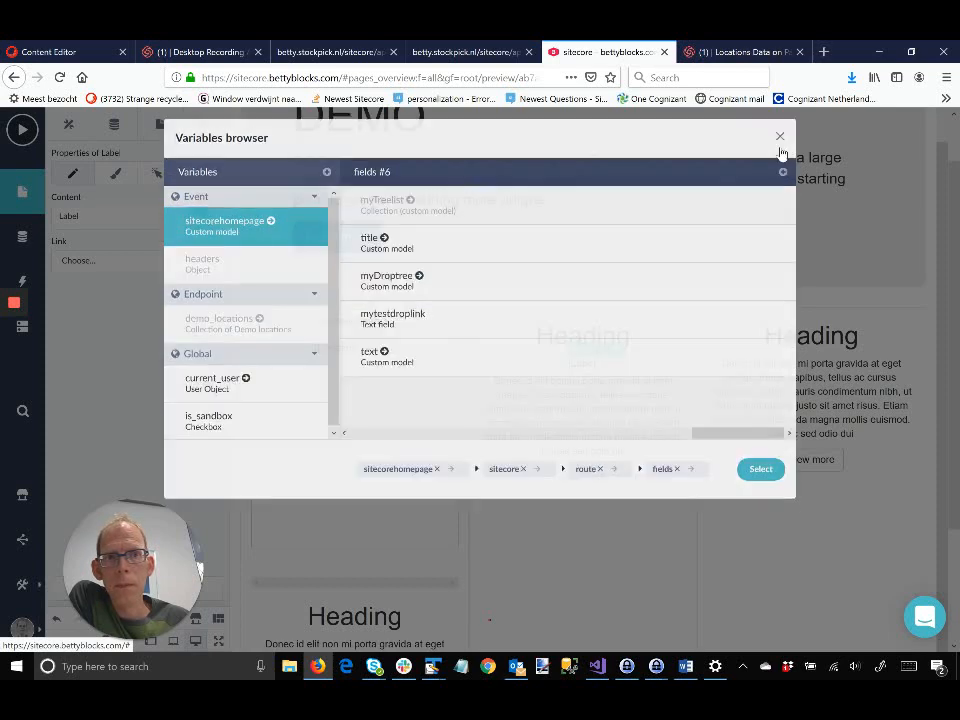
left_click(781, 149)
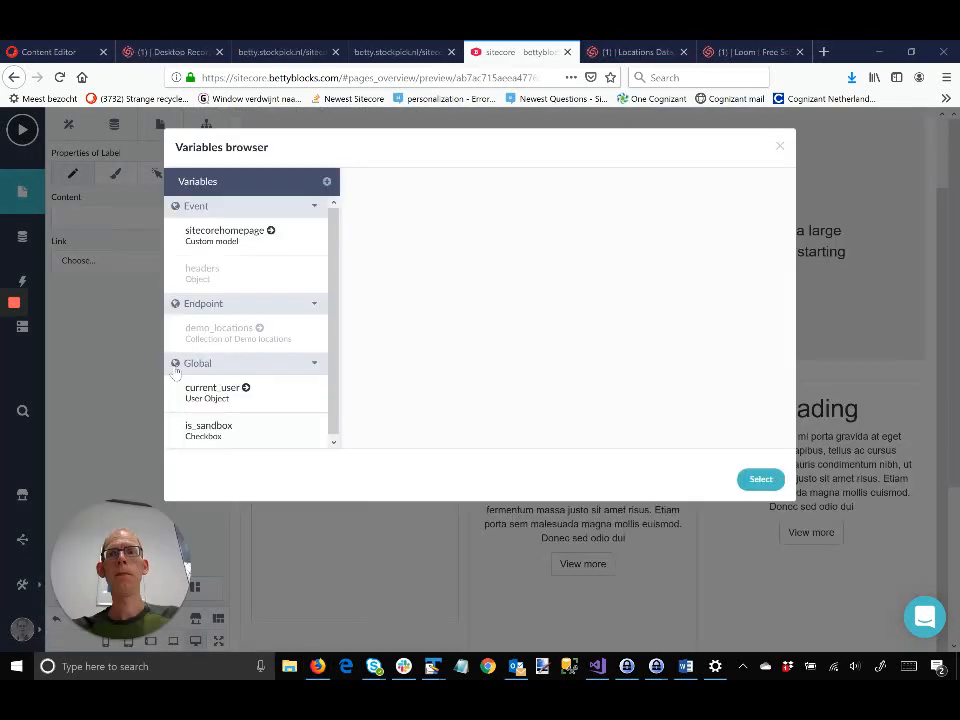
Step: Bind the Label to sitecorehomepage > sitecore > route > fields > text > value, then preview the page
left_click(221, 236)
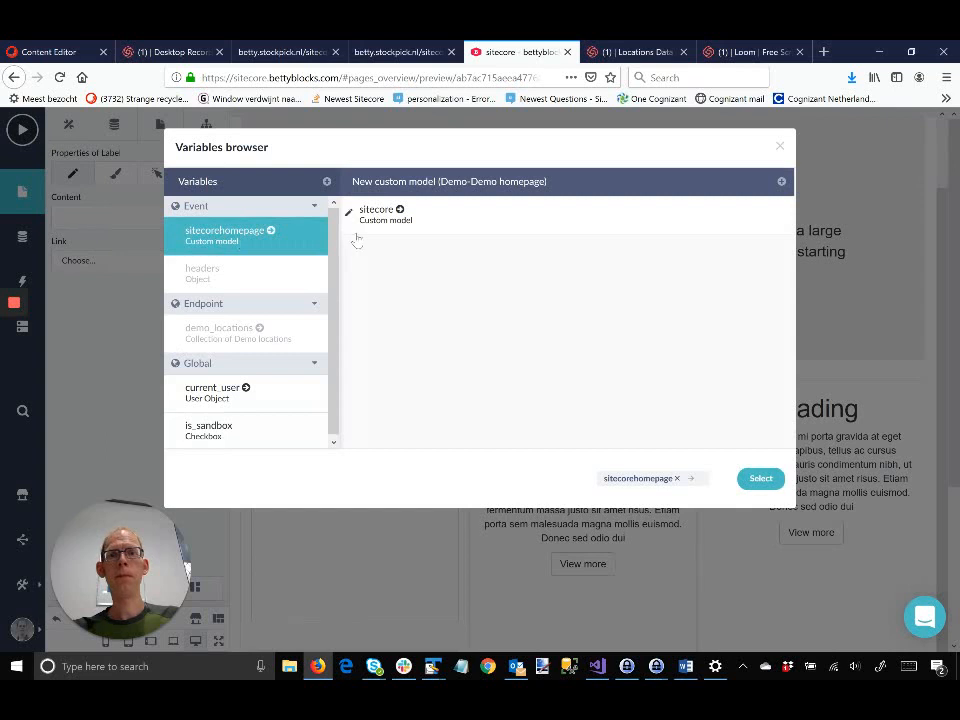
left_click(403, 218)
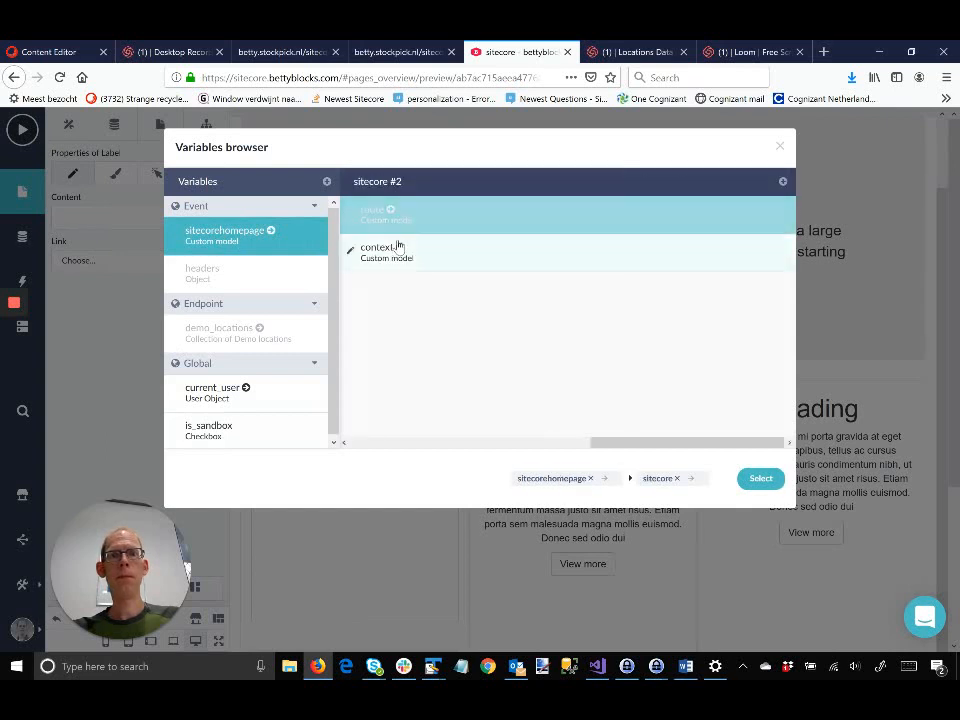
left_click(398, 220)
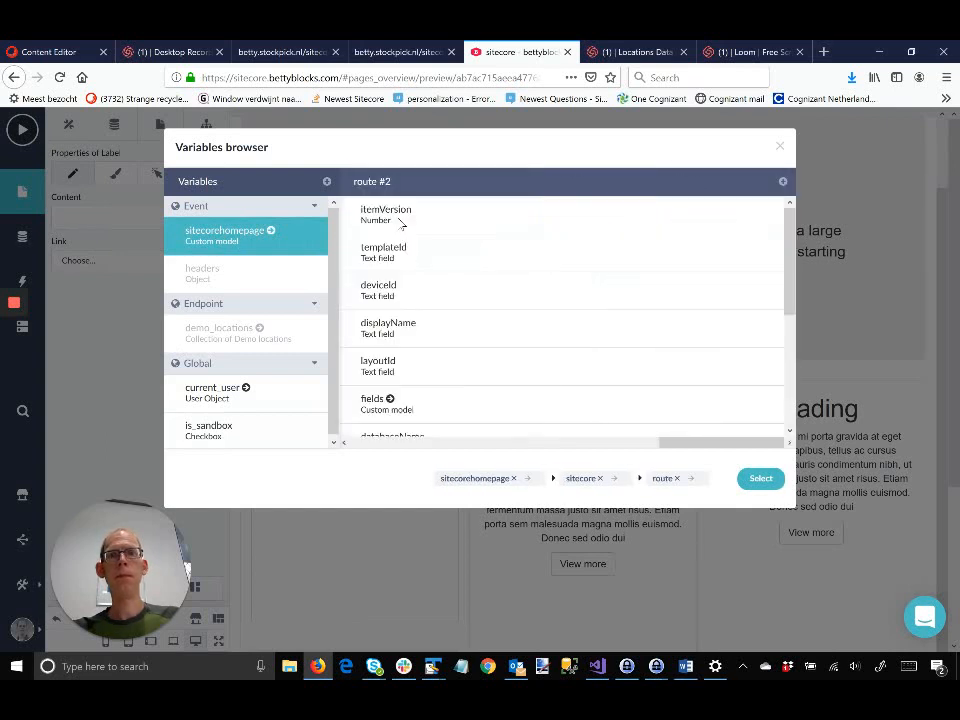
left_click(395, 400)
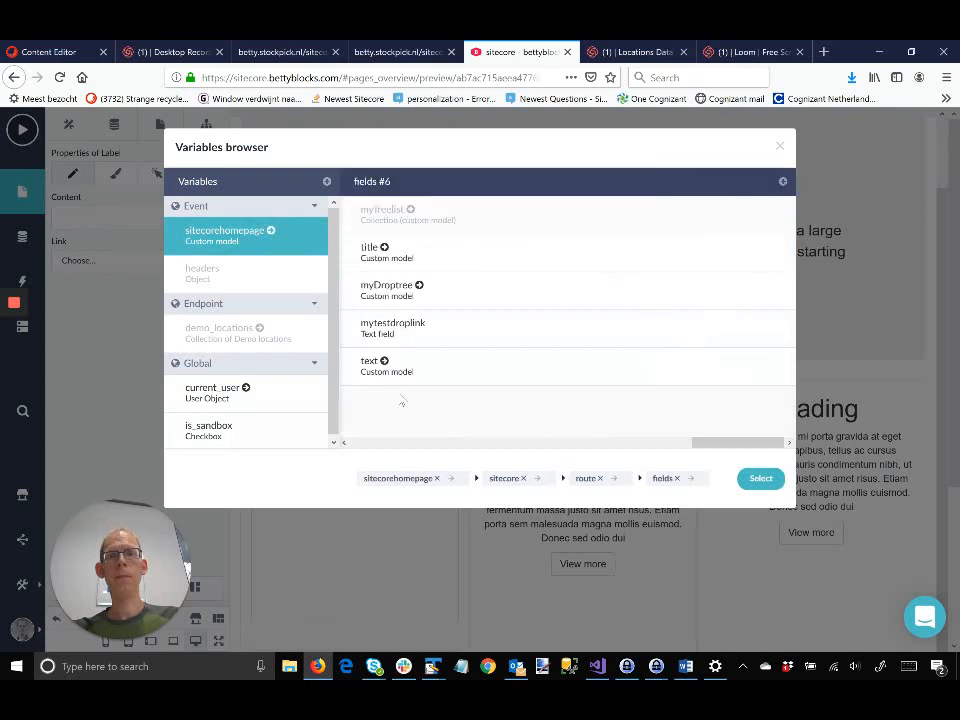
left_click(391, 361)
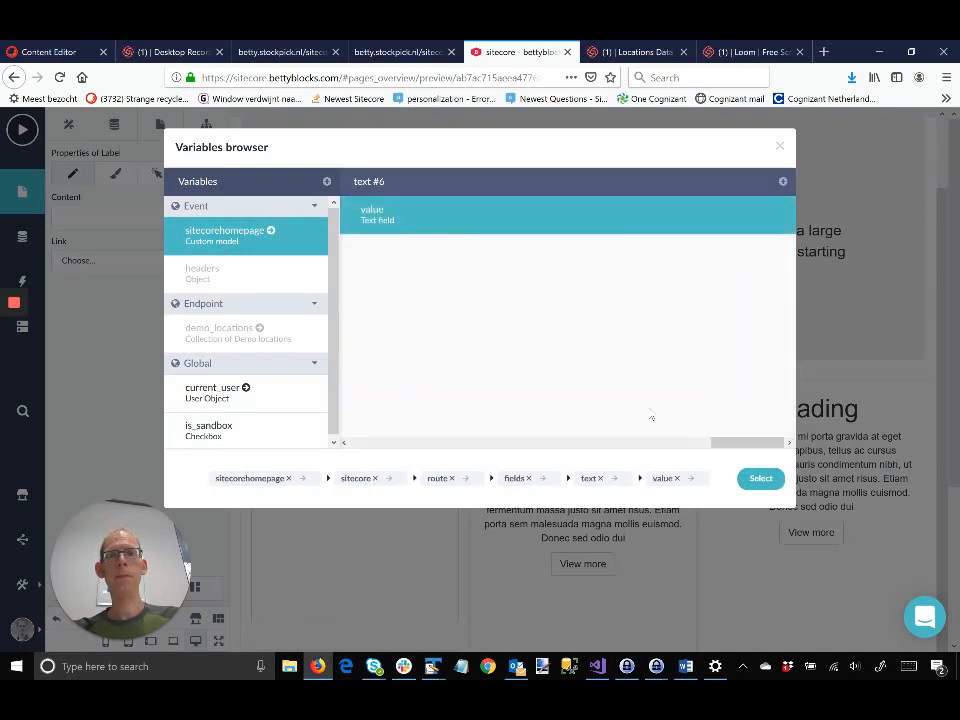
left_click(760, 478)
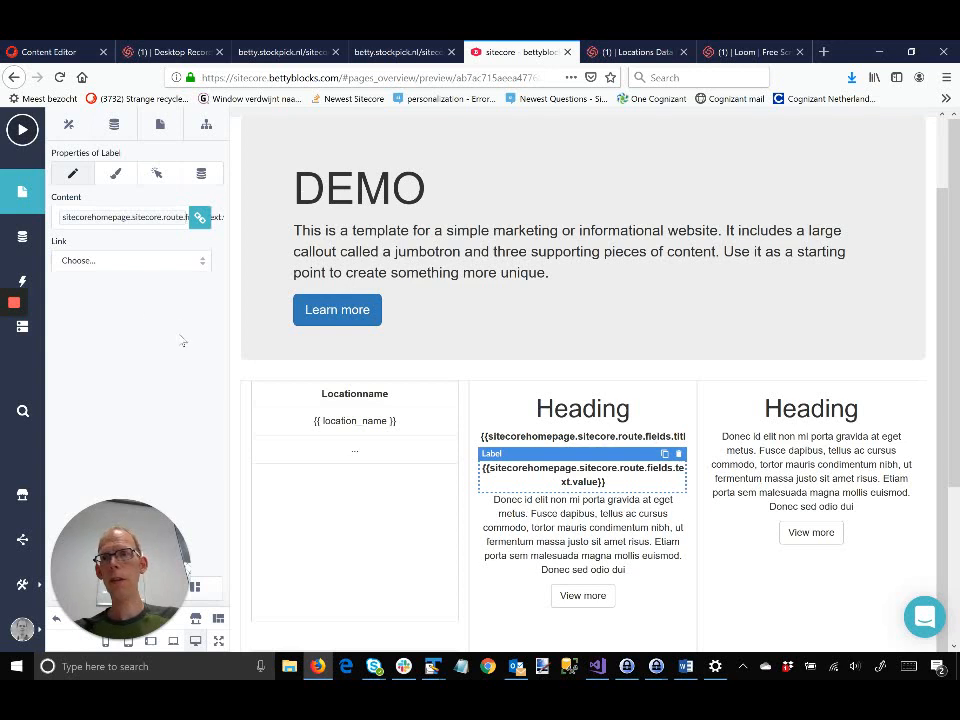
left_click(23, 136)
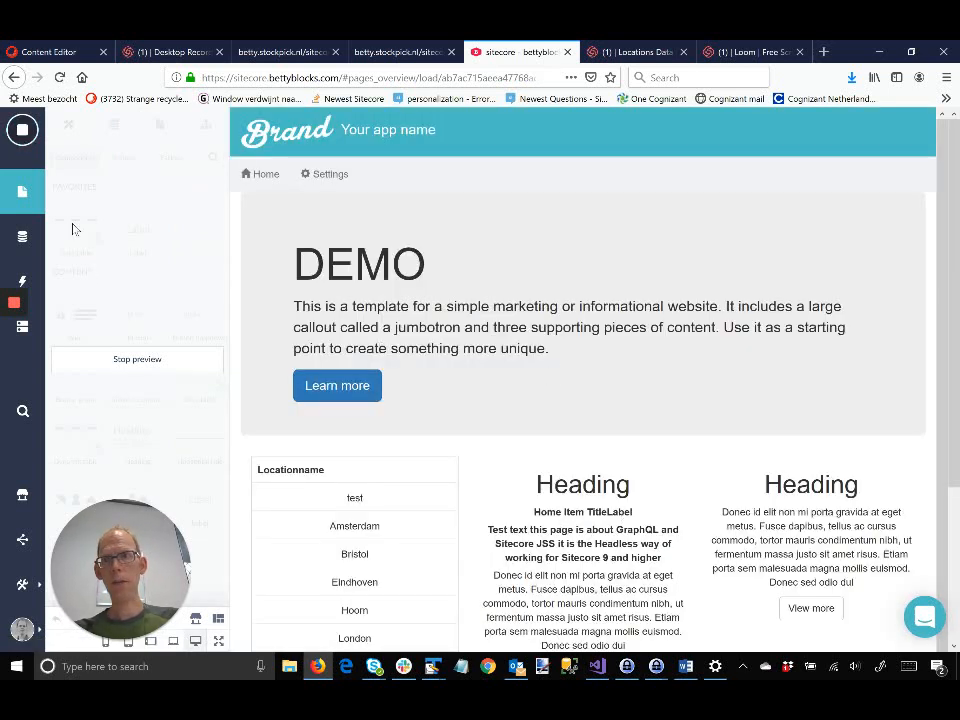
left_click(22, 130)
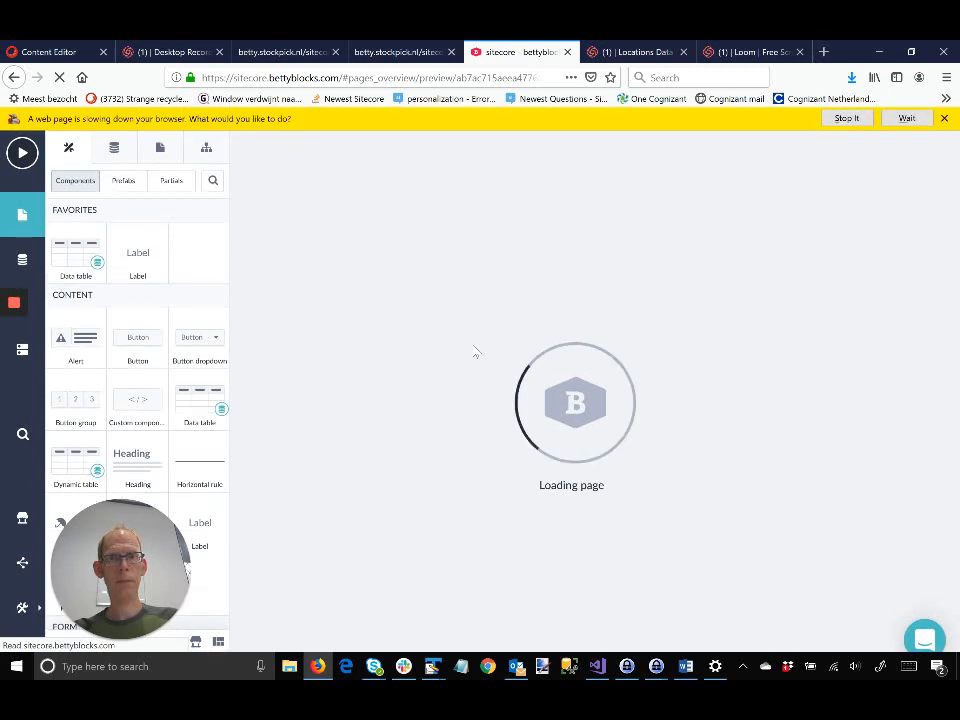
left_click(907, 119)
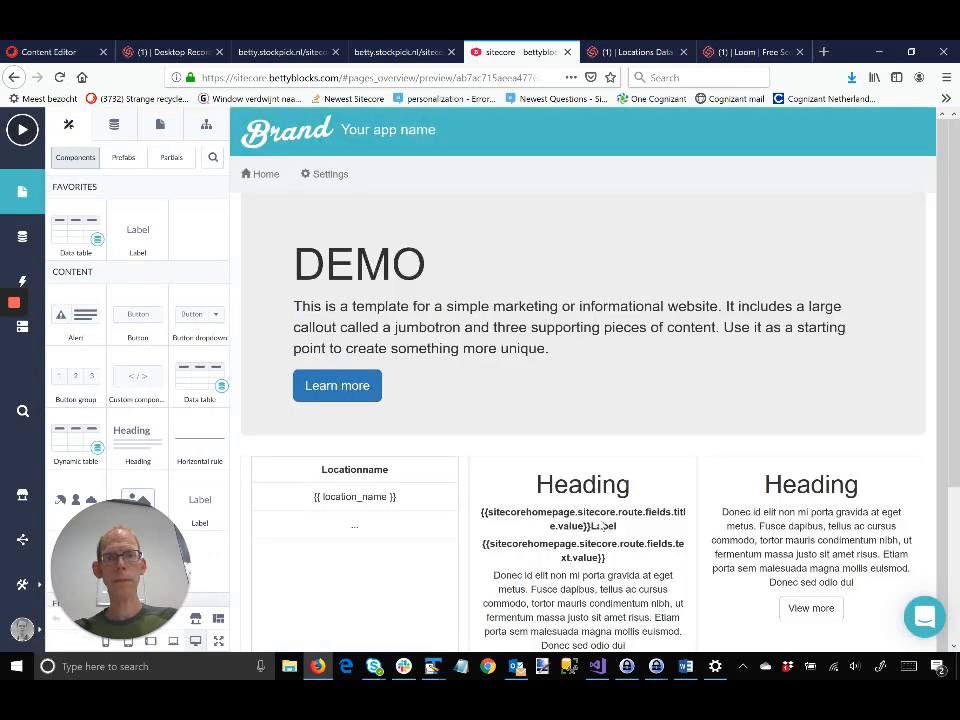
Step: In the title Label, delete three leftover letters of the 'Label' placeholder after the title binding
left_click(603, 527)
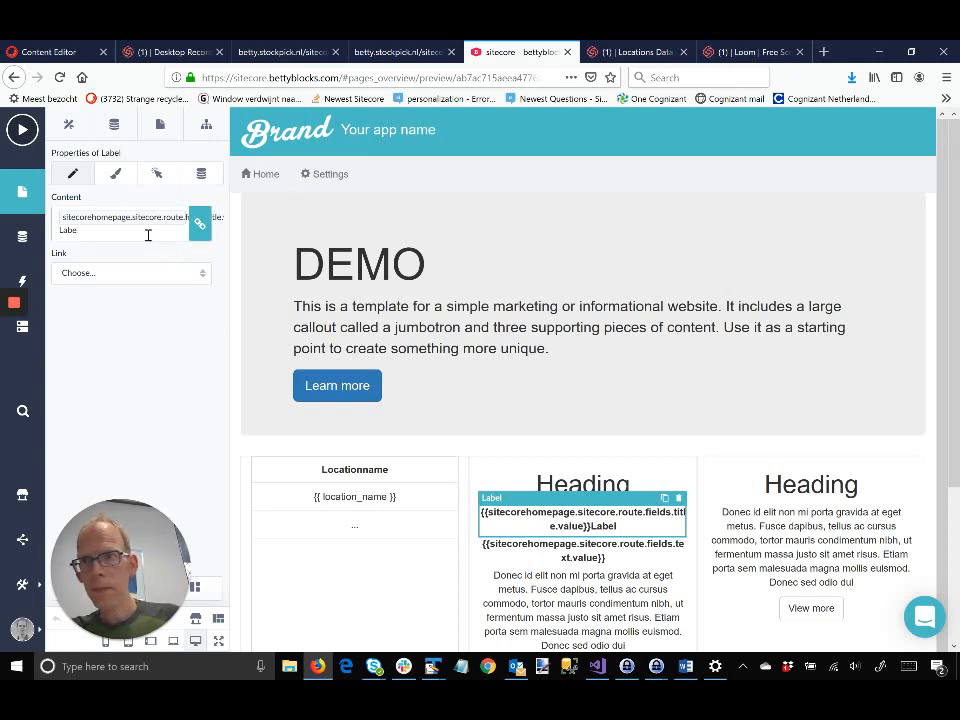
key("BackSpace")
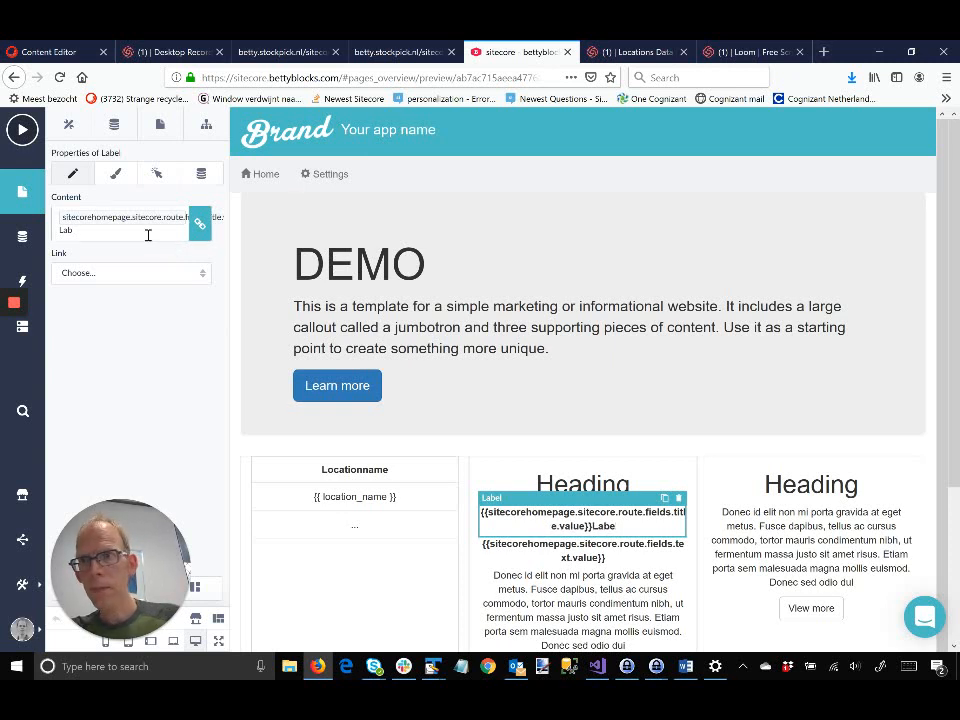
key("BackSpace")
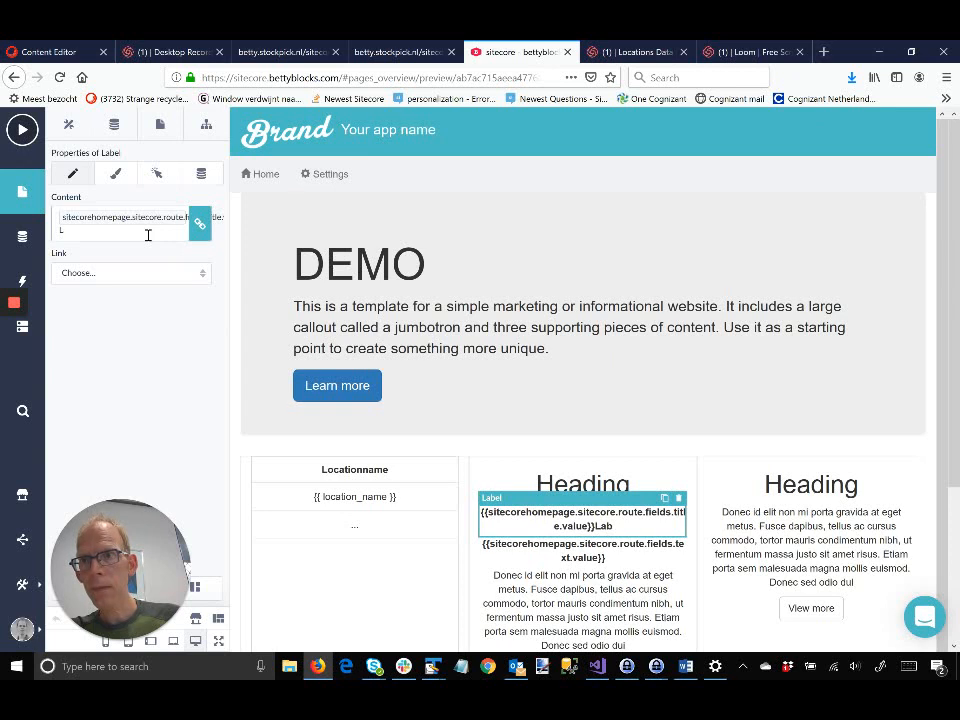
key("BackSpace")
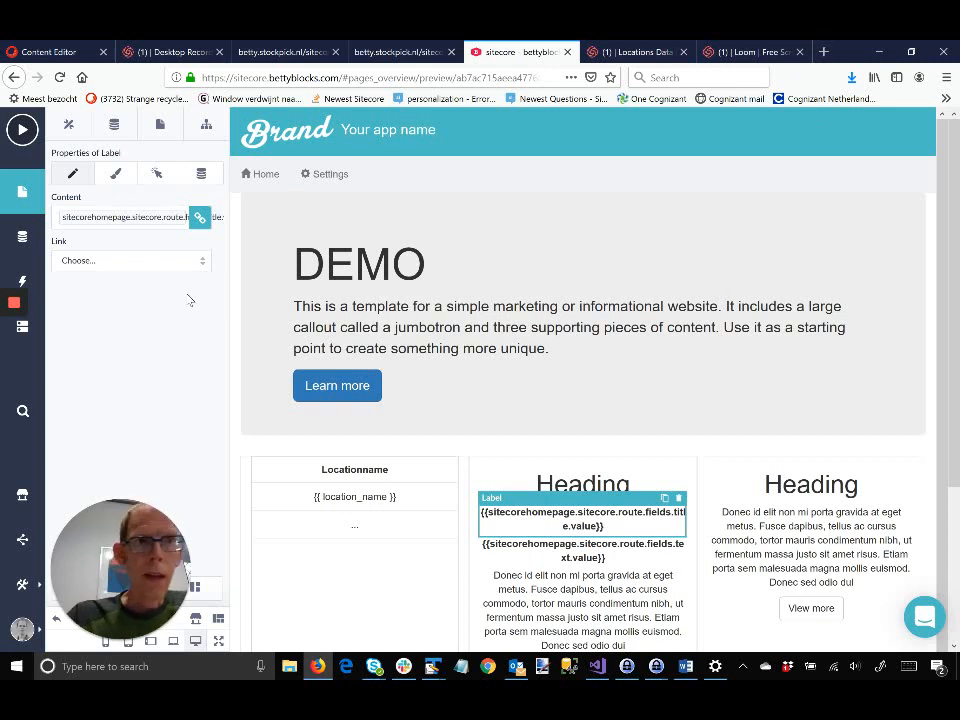
Step: Open the page's live URL from its Settings in a new tab and view it
left_click(206, 124)
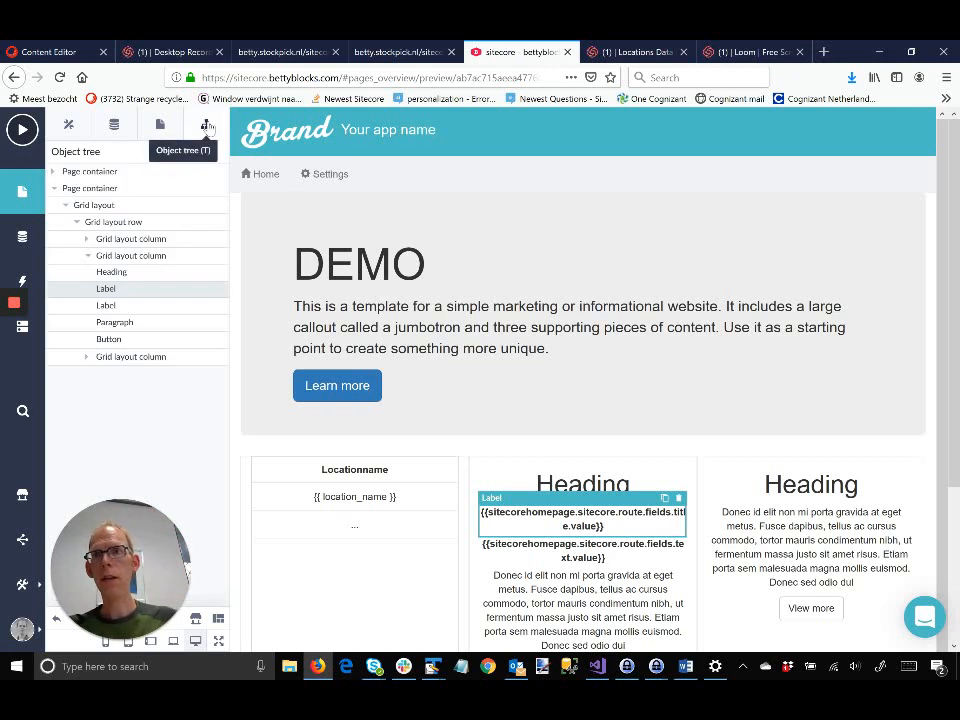
left_click(159, 126)
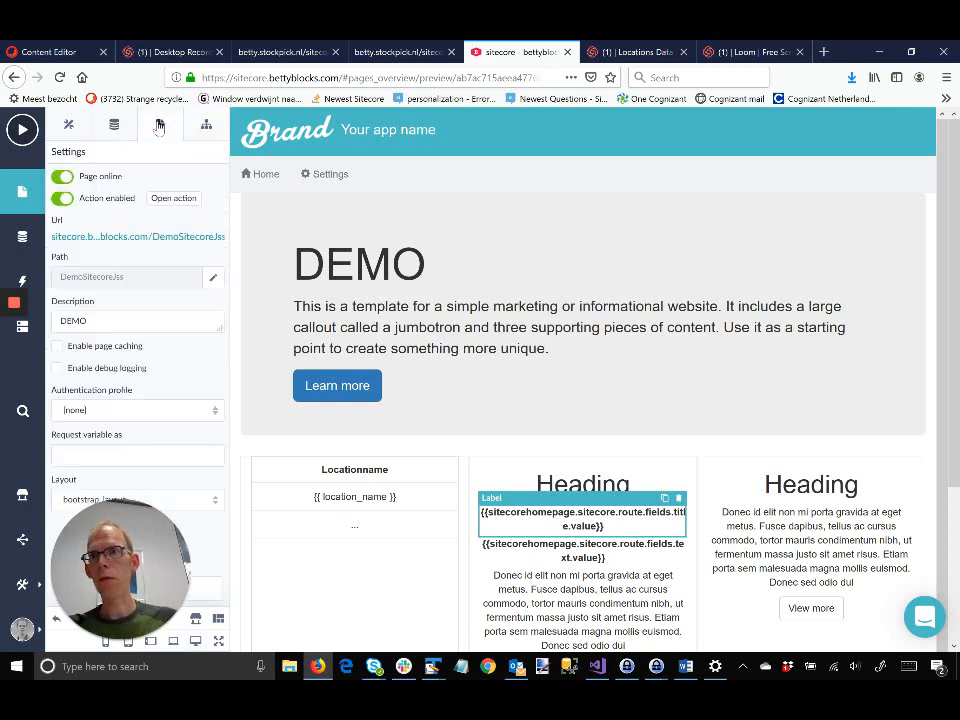
right_click(146, 237)
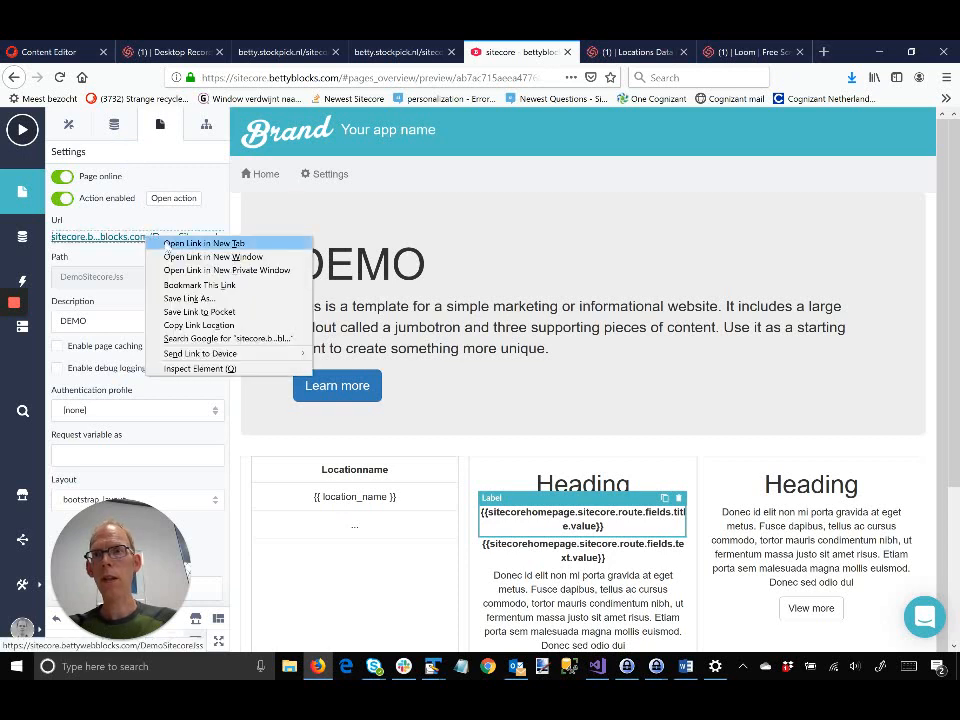
left_click(166, 244)
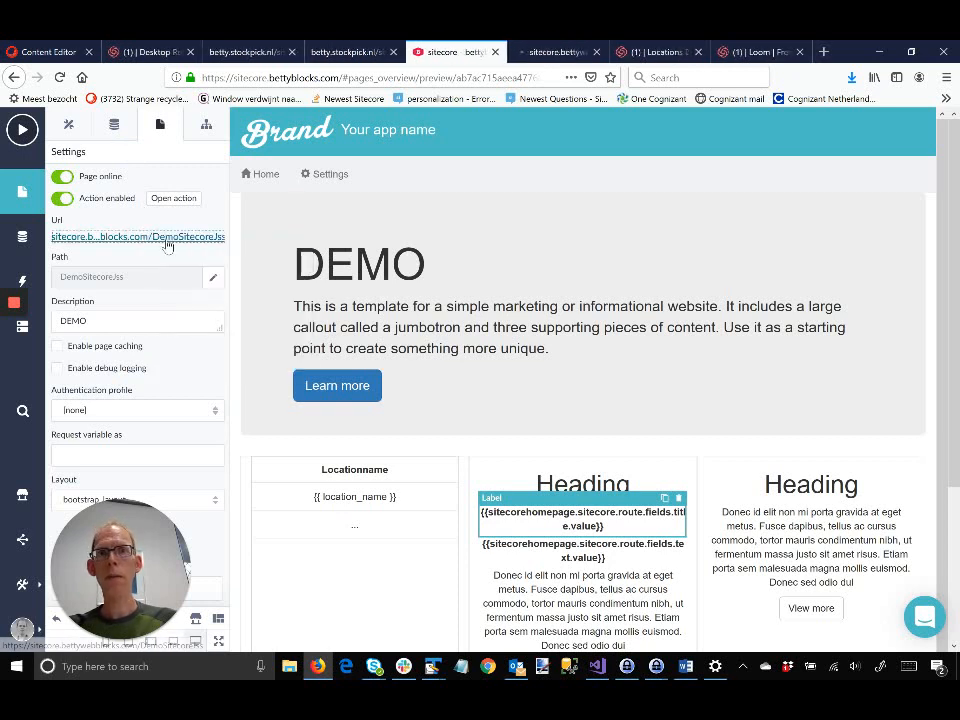
left_click(553, 52)
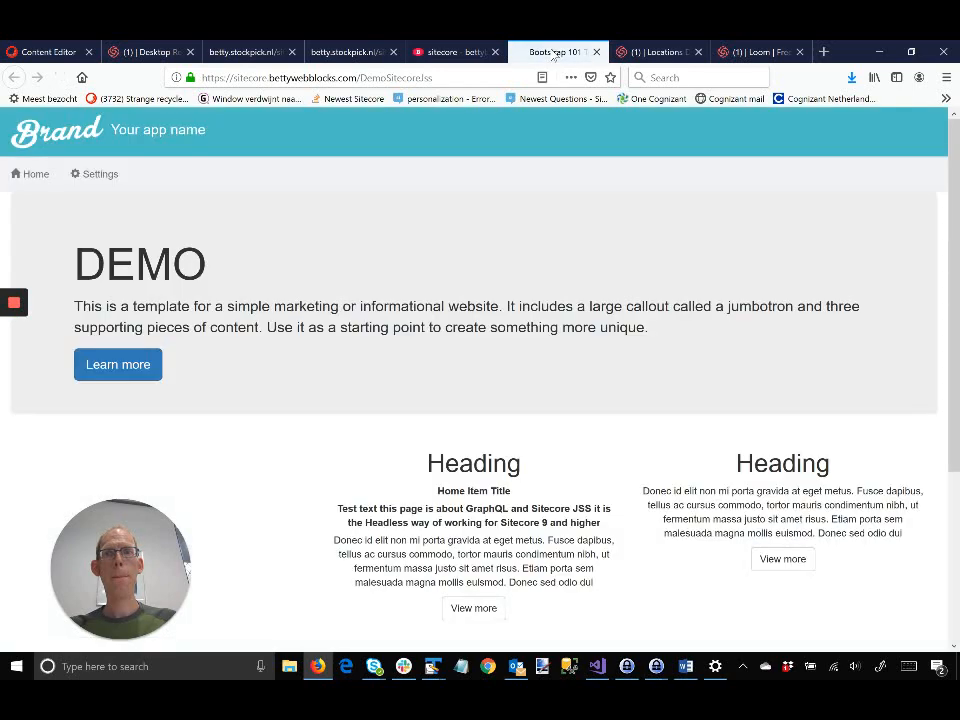
scroll(512, 257, "down", 2)
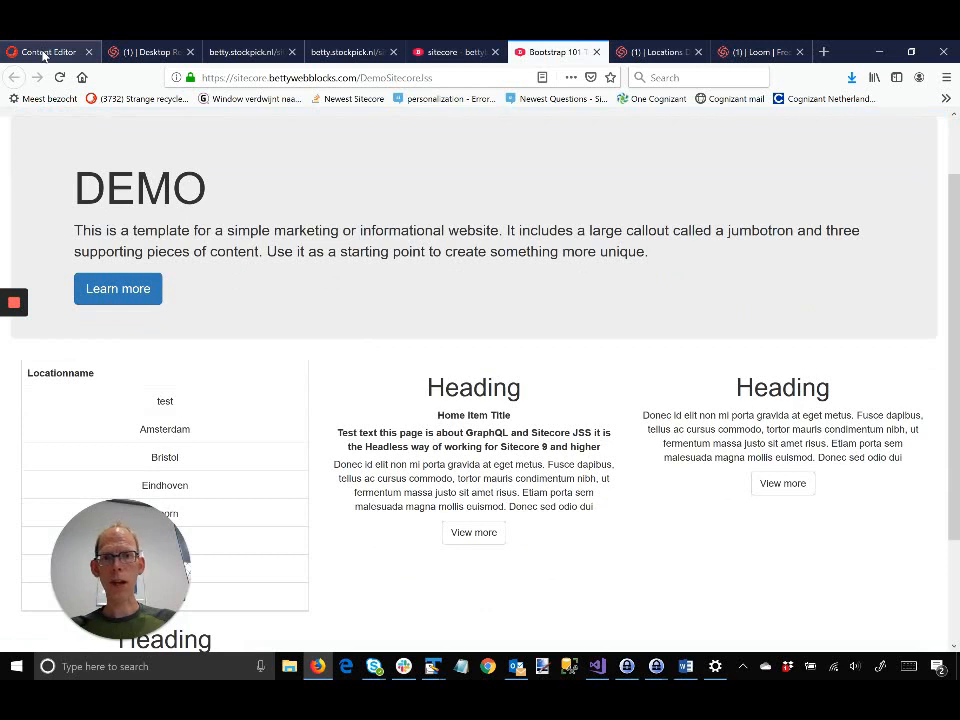
Step: Append DEMO EDIT to the home item title and 'ADD SOME TEXT!!!!!!!' to its text, then save
left_click(45, 55)
left_click(424, 400)
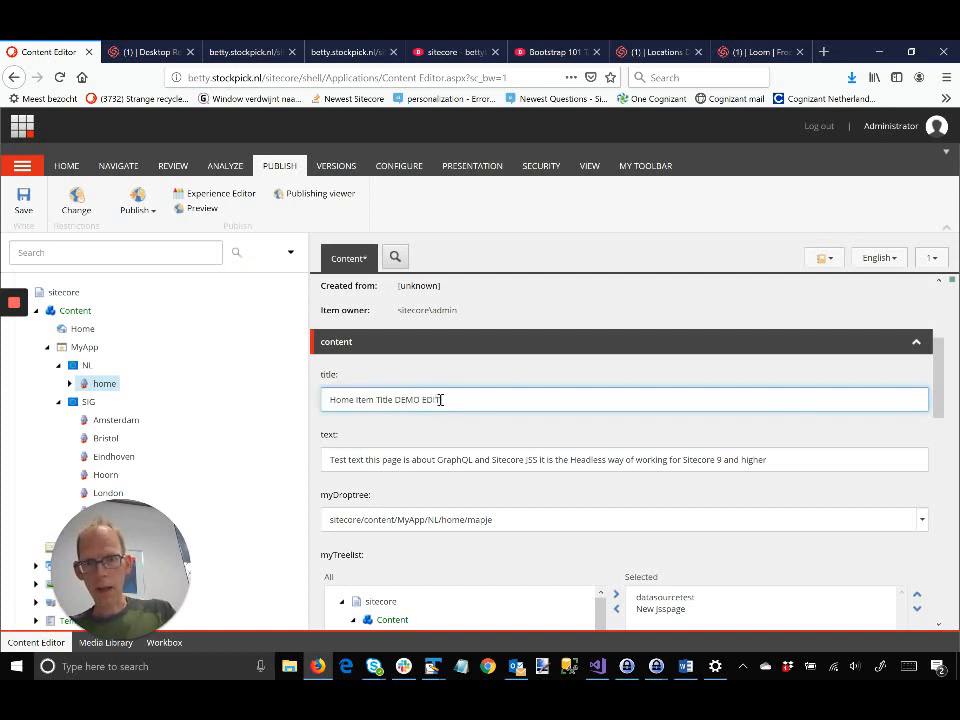
left_click(815, 464)
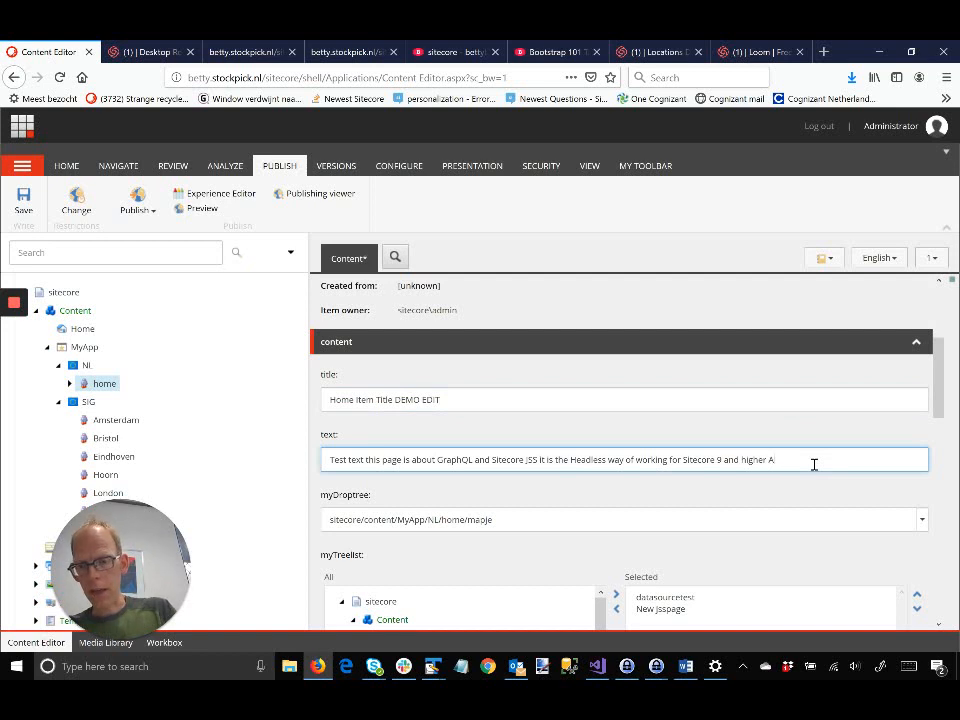
type("ADD SOME")
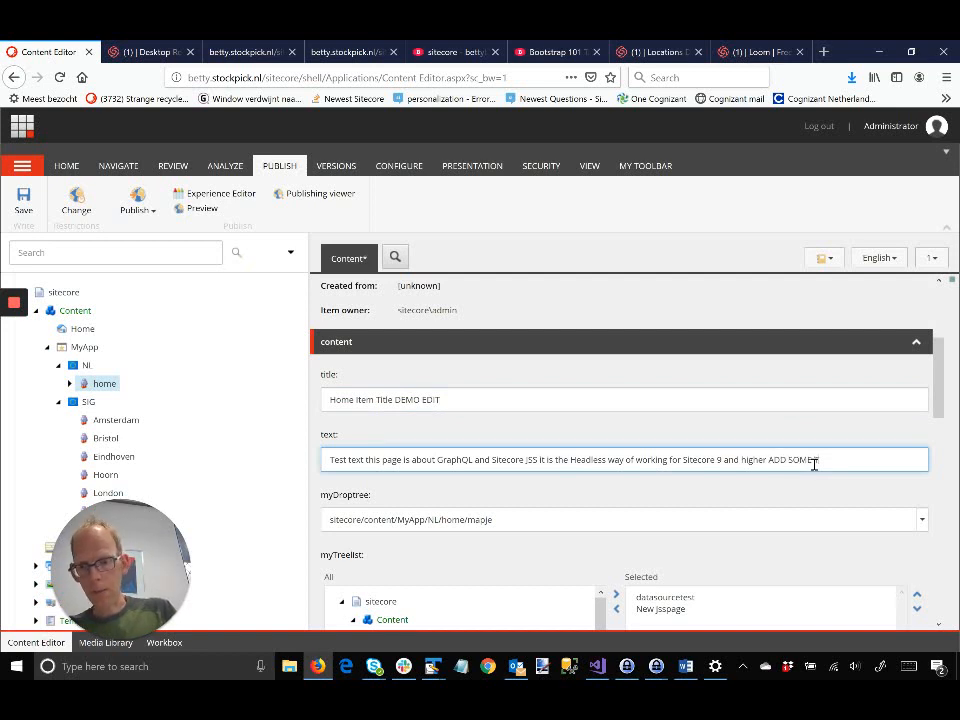
type(" TEXT!!!!!")
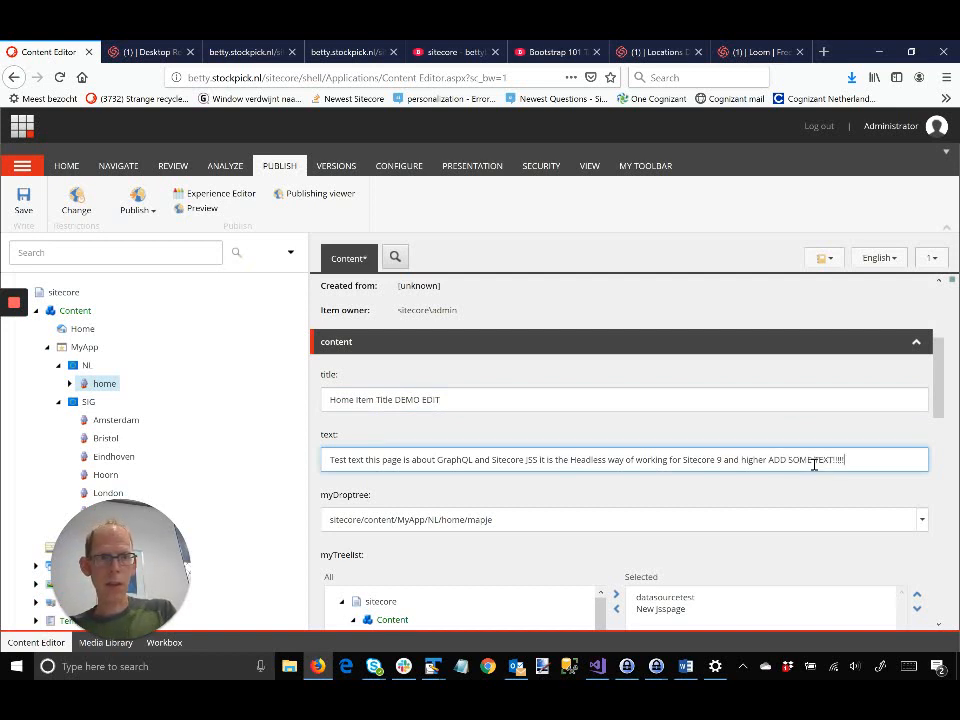
type("!!")
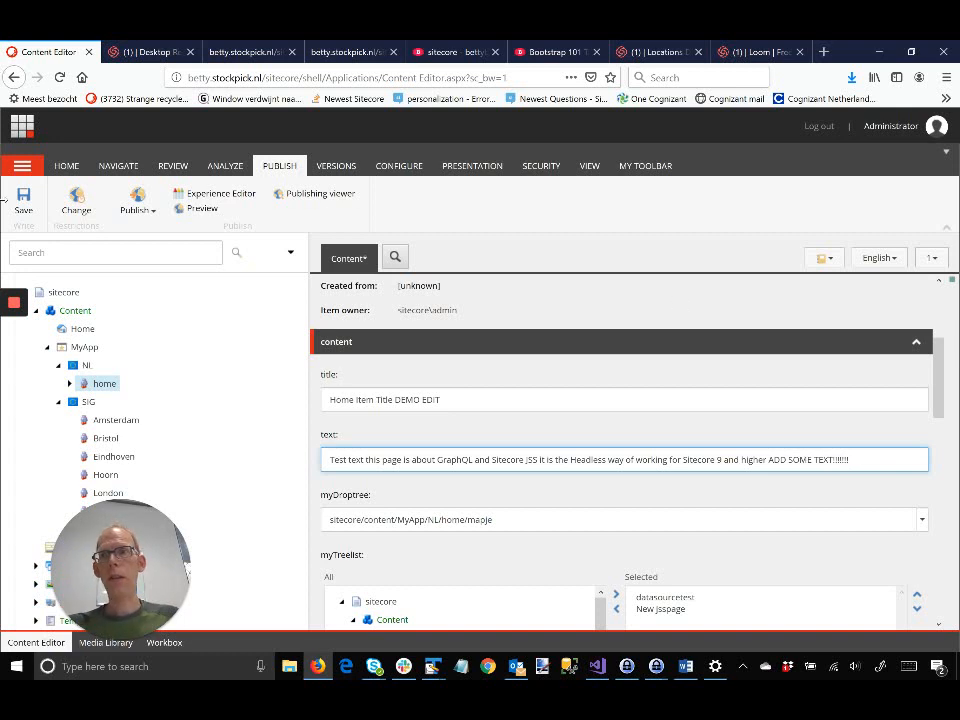
left_click(13, 214)
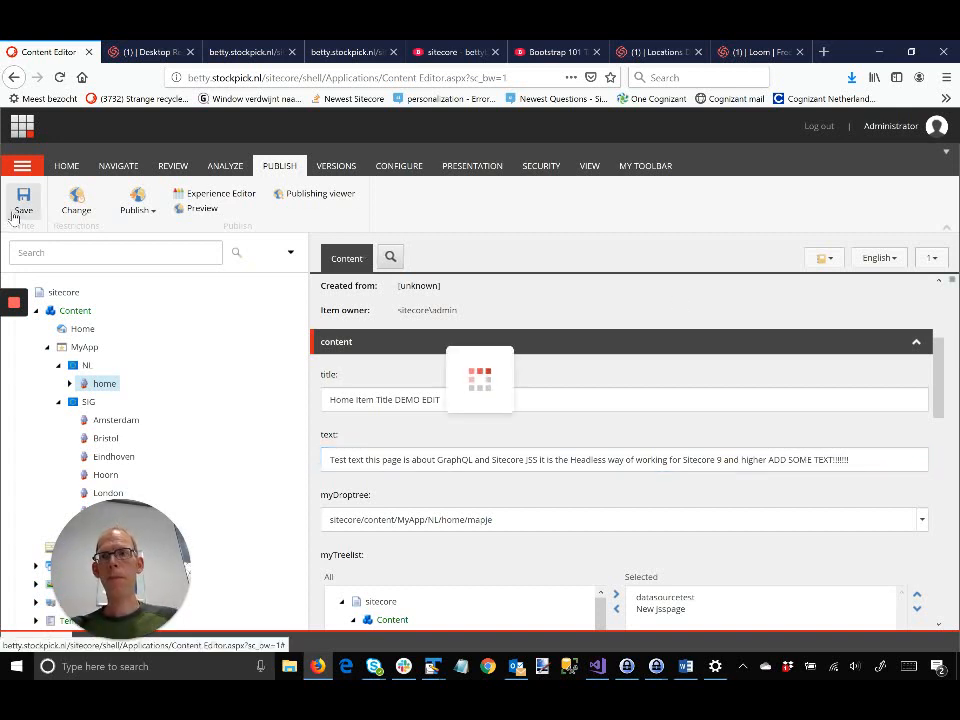
Step: Publish only the home item without subitems, confirming the republish warning and closing the summary
left_click(139, 211)
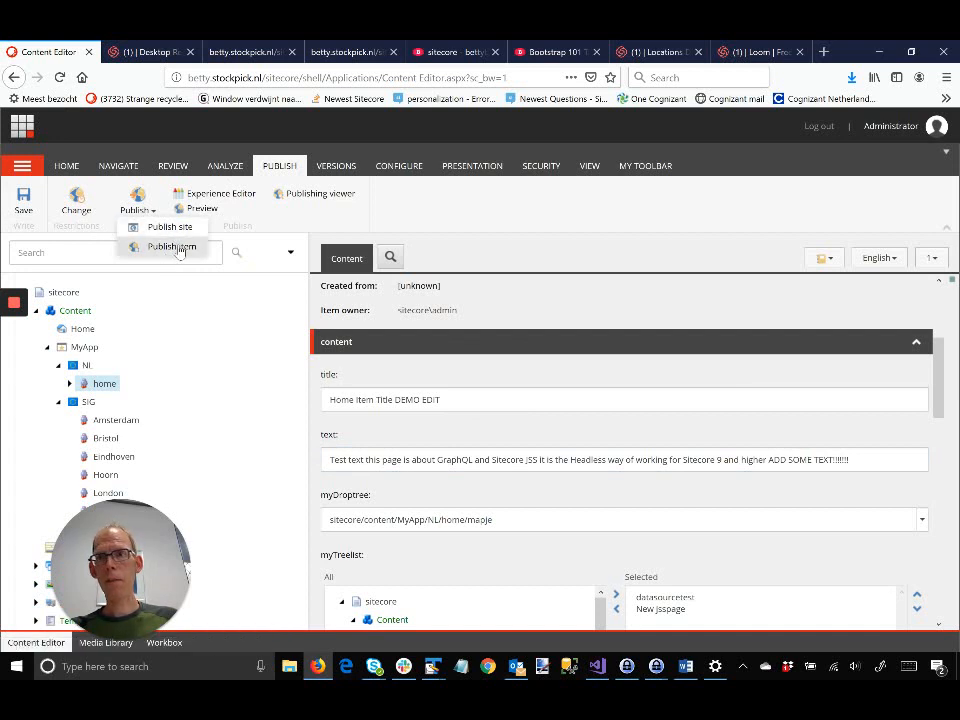
left_click(172, 247)
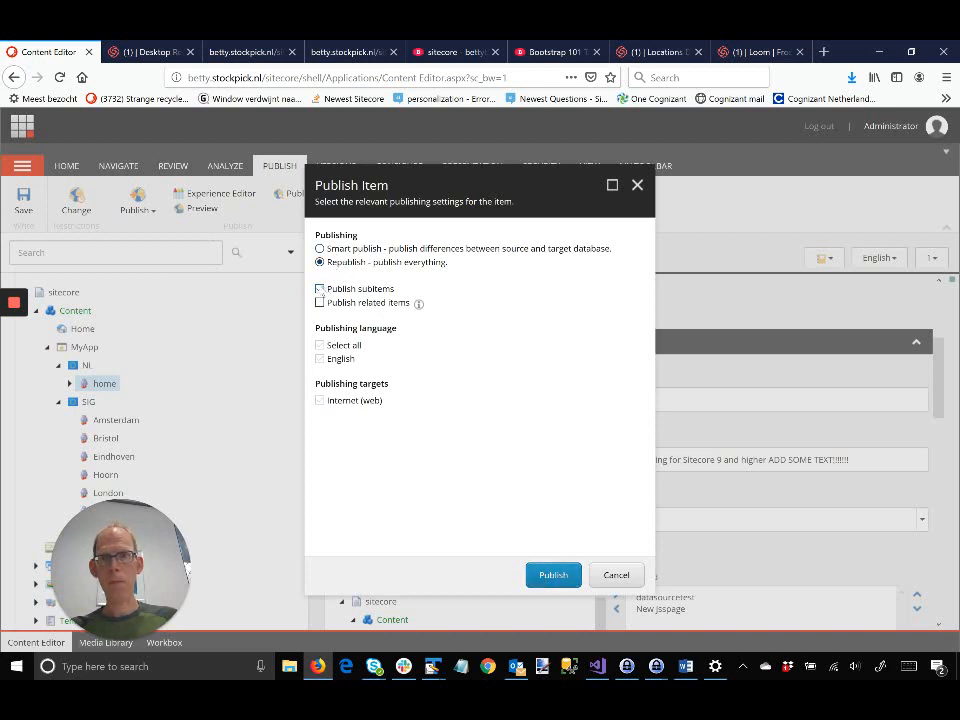
left_click(320, 288)
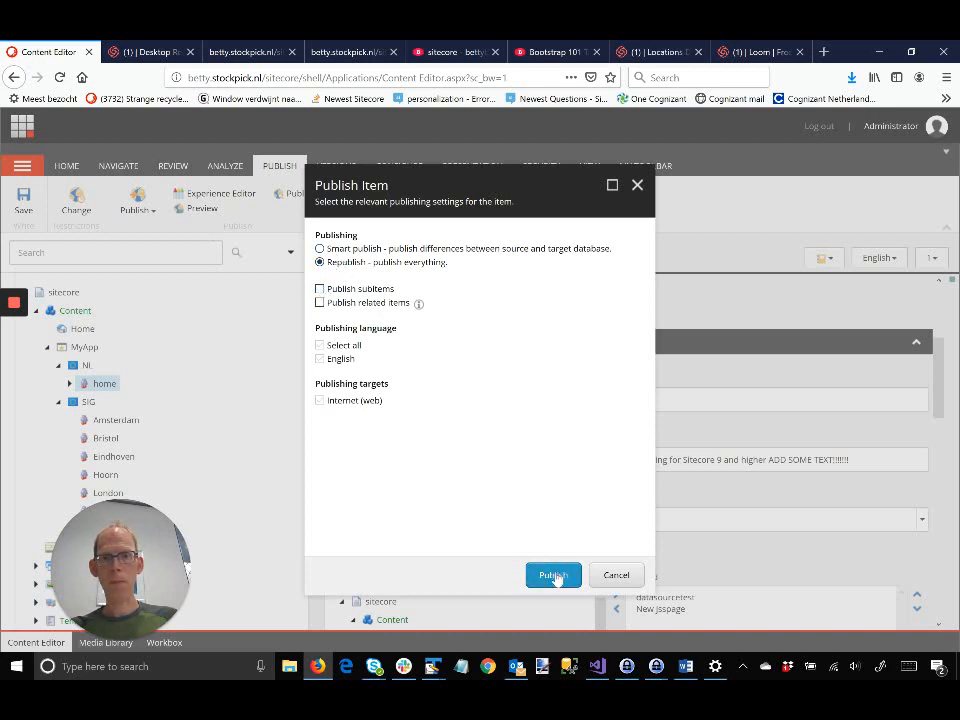
left_click(555, 575)
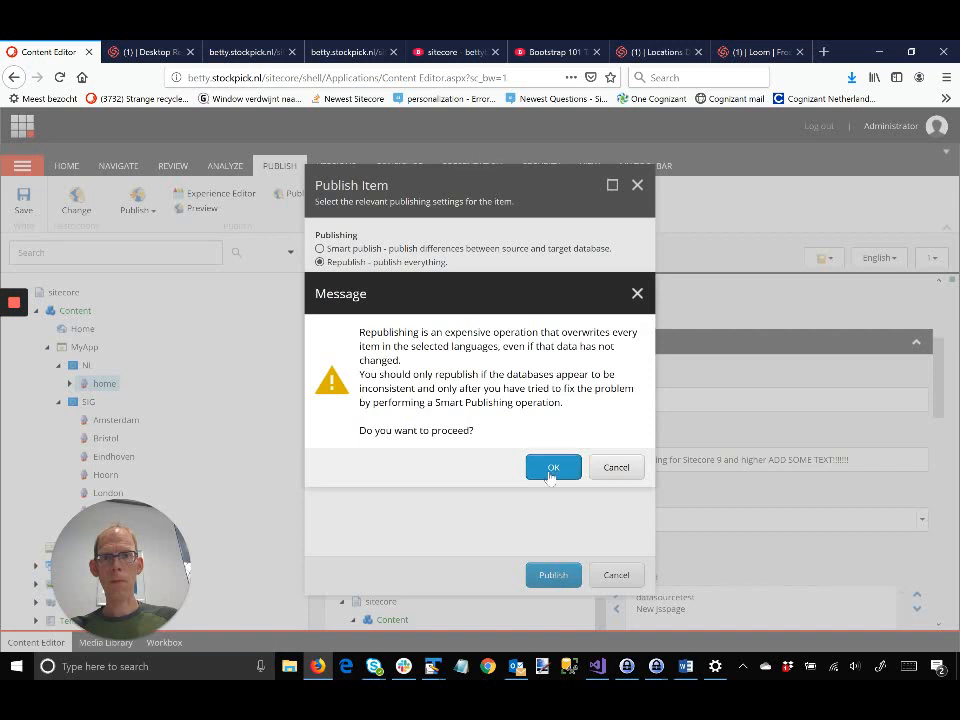
left_click(552, 469)
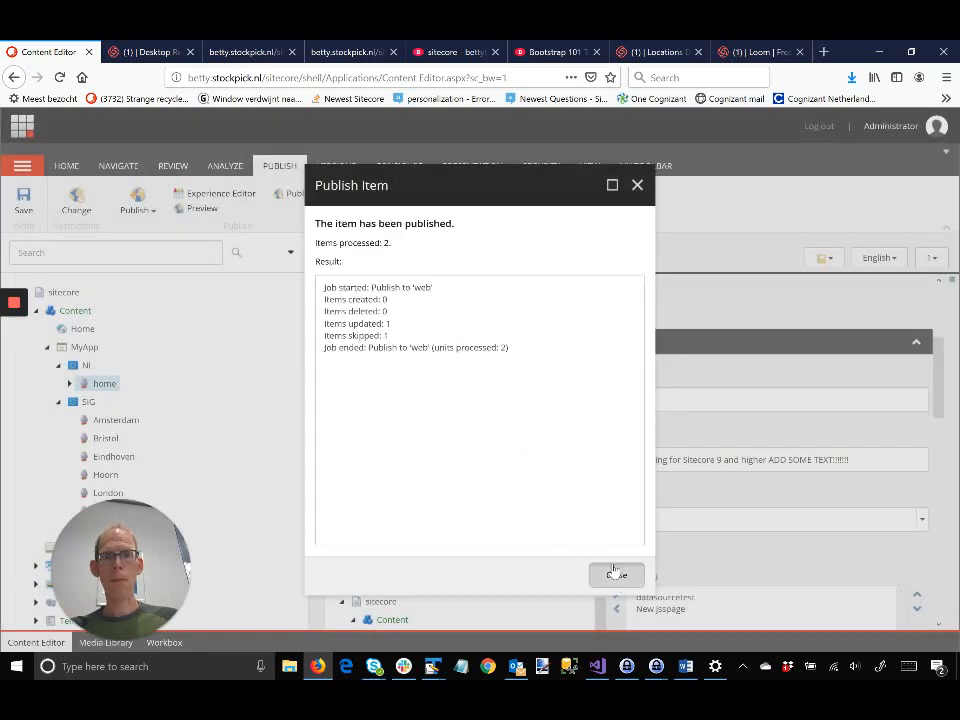
left_click(637, 184)
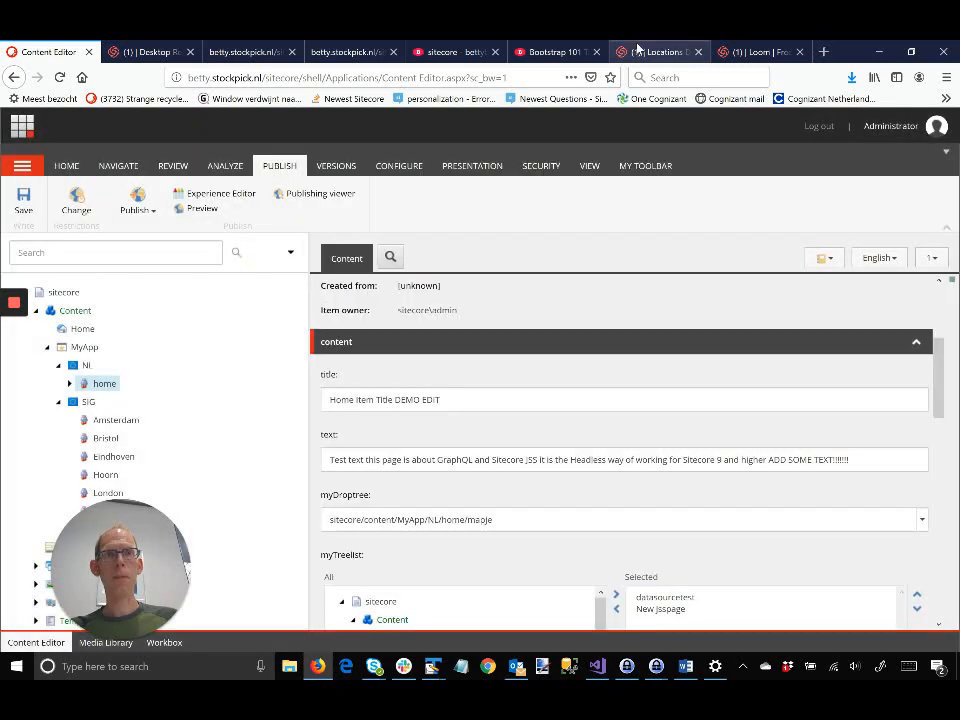
Step: Go to the live DemoSitecoreJss page tab and reload it
left_click(650, 51)
left_click(755, 51)
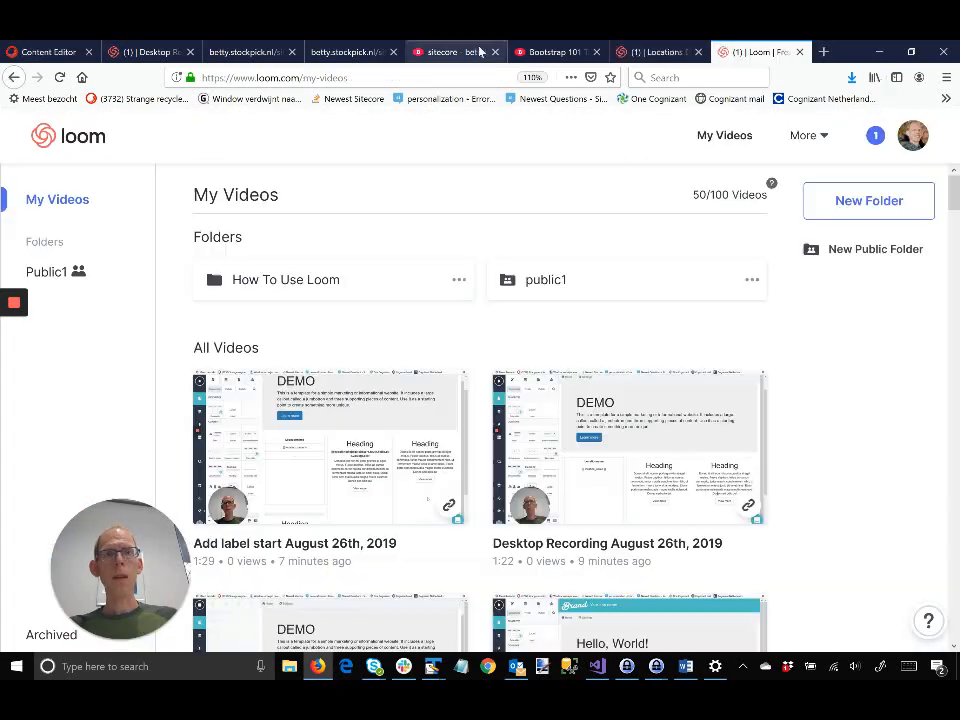
left_click(460, 51)
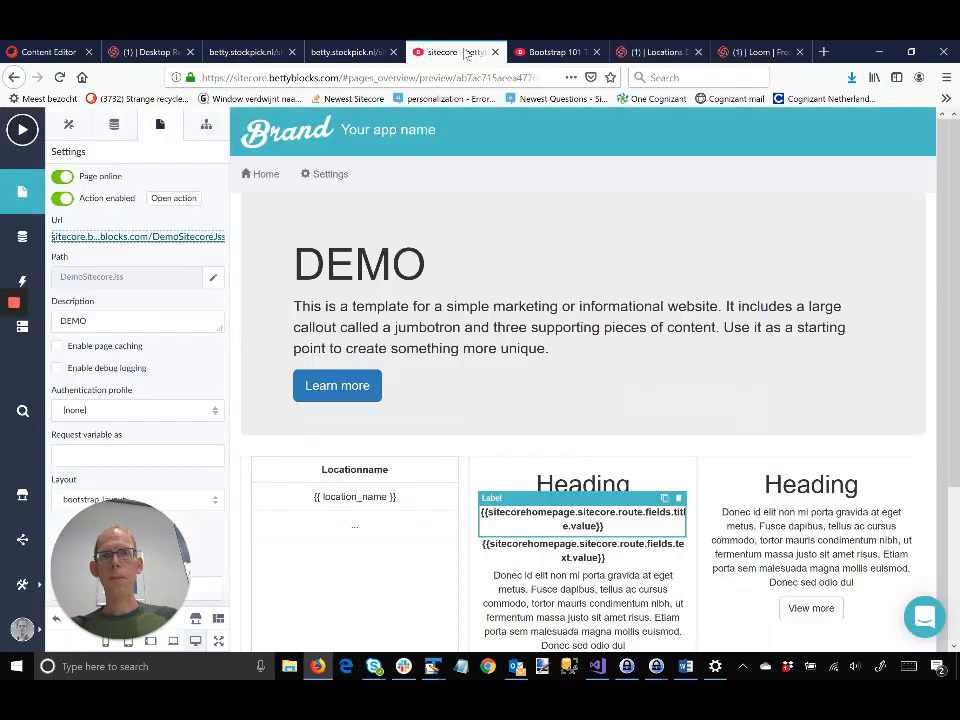
left_click(548, 51)
left_click(60, 78)
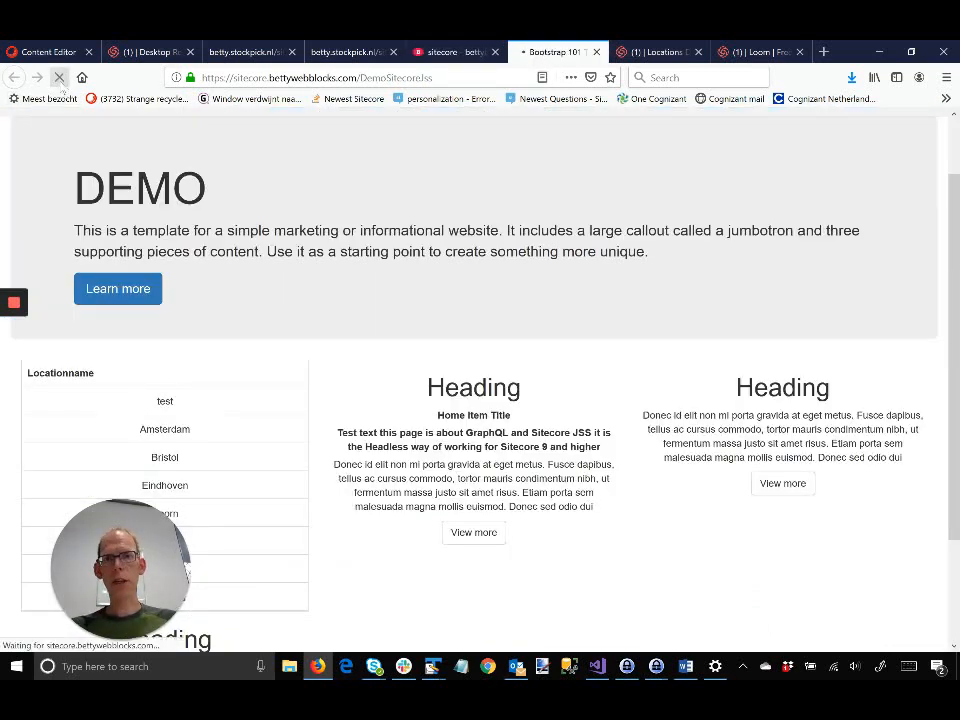